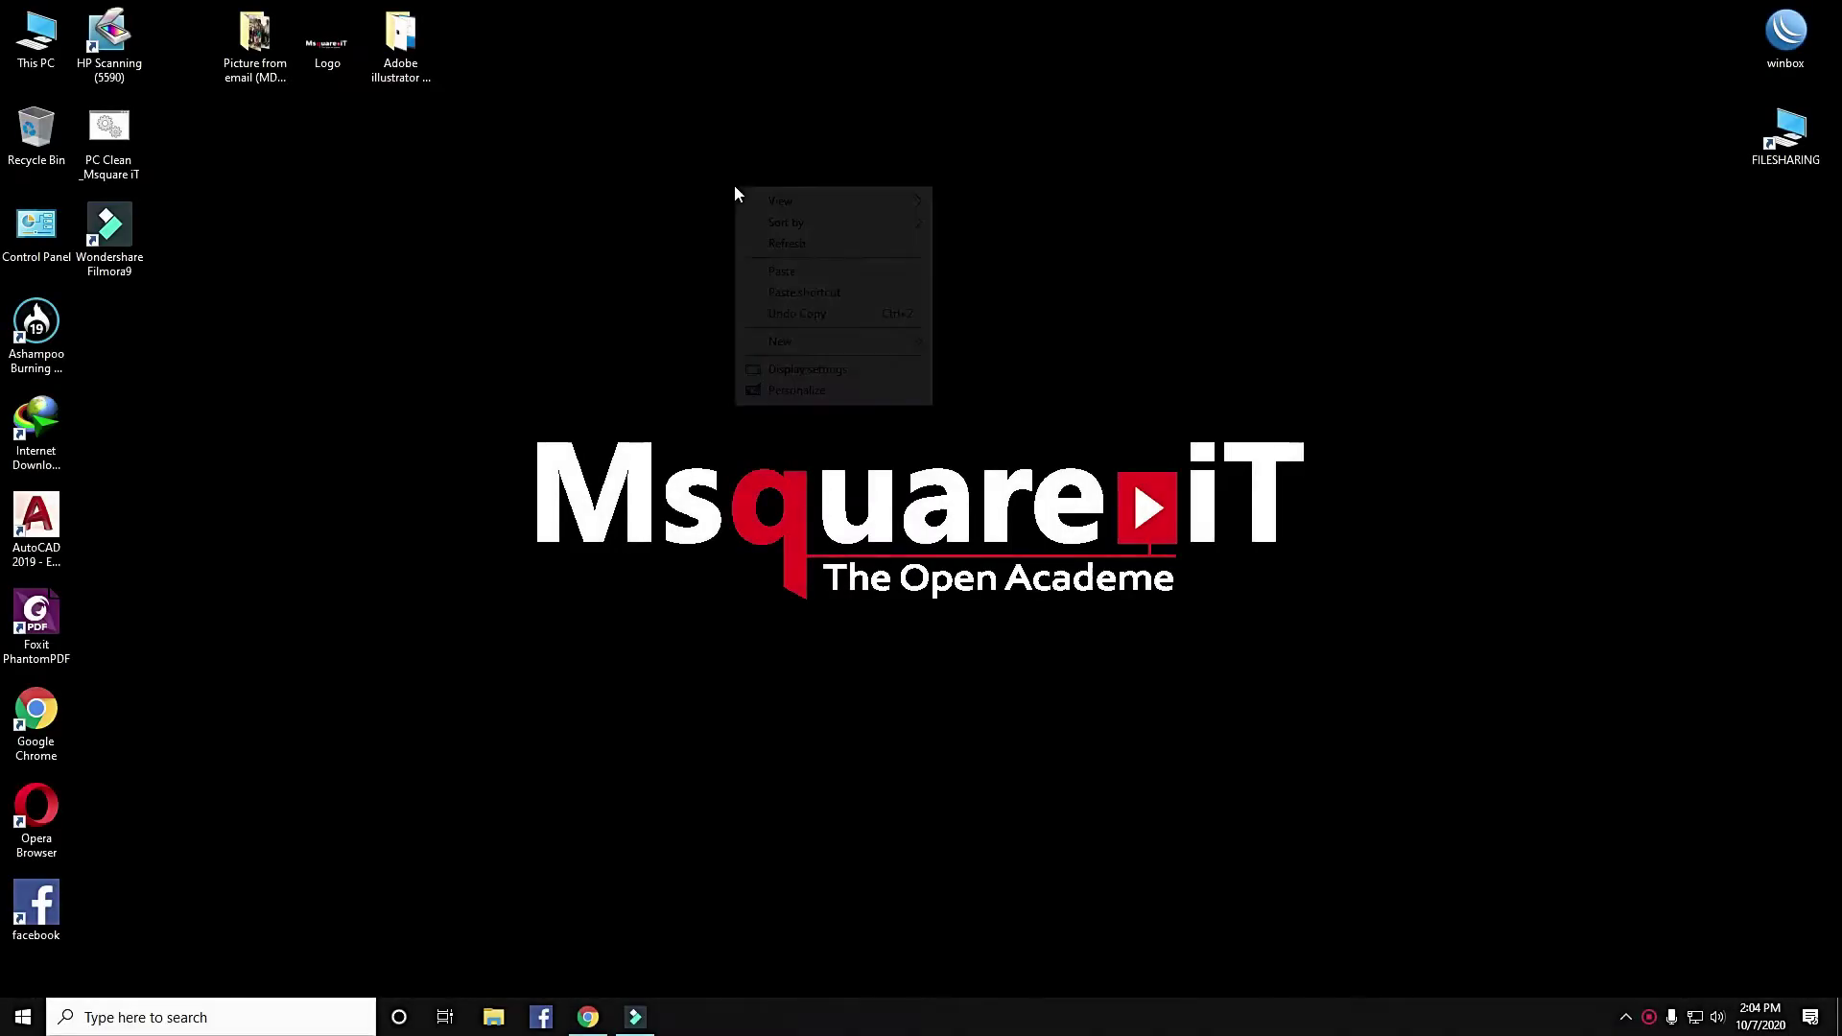
Step: Refresh the Windows desktop
{"action": "left_click", "coordinate": [784, 244]}
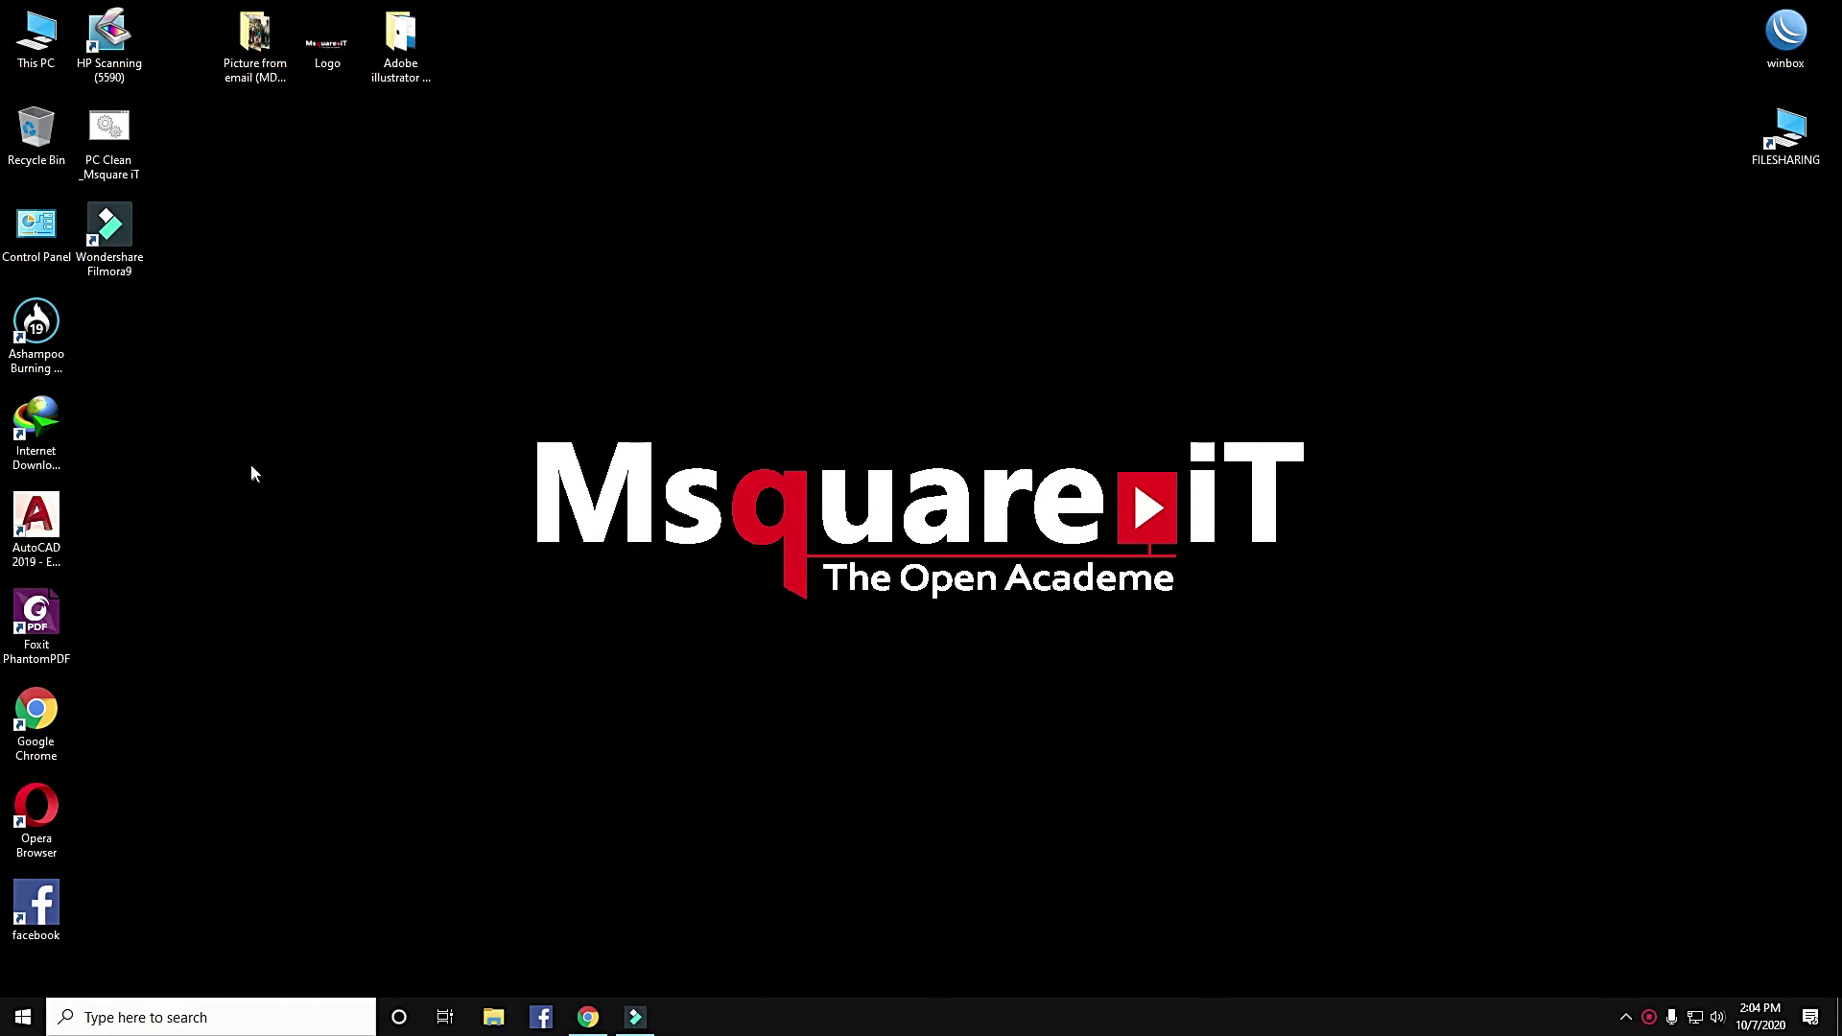
Step: Open Control Panel and go to the Devices and Printers list
{"action": "left_click", "coordinate": [41, 249]}
{"action": "double_click", "coordinate": [41, 249]}
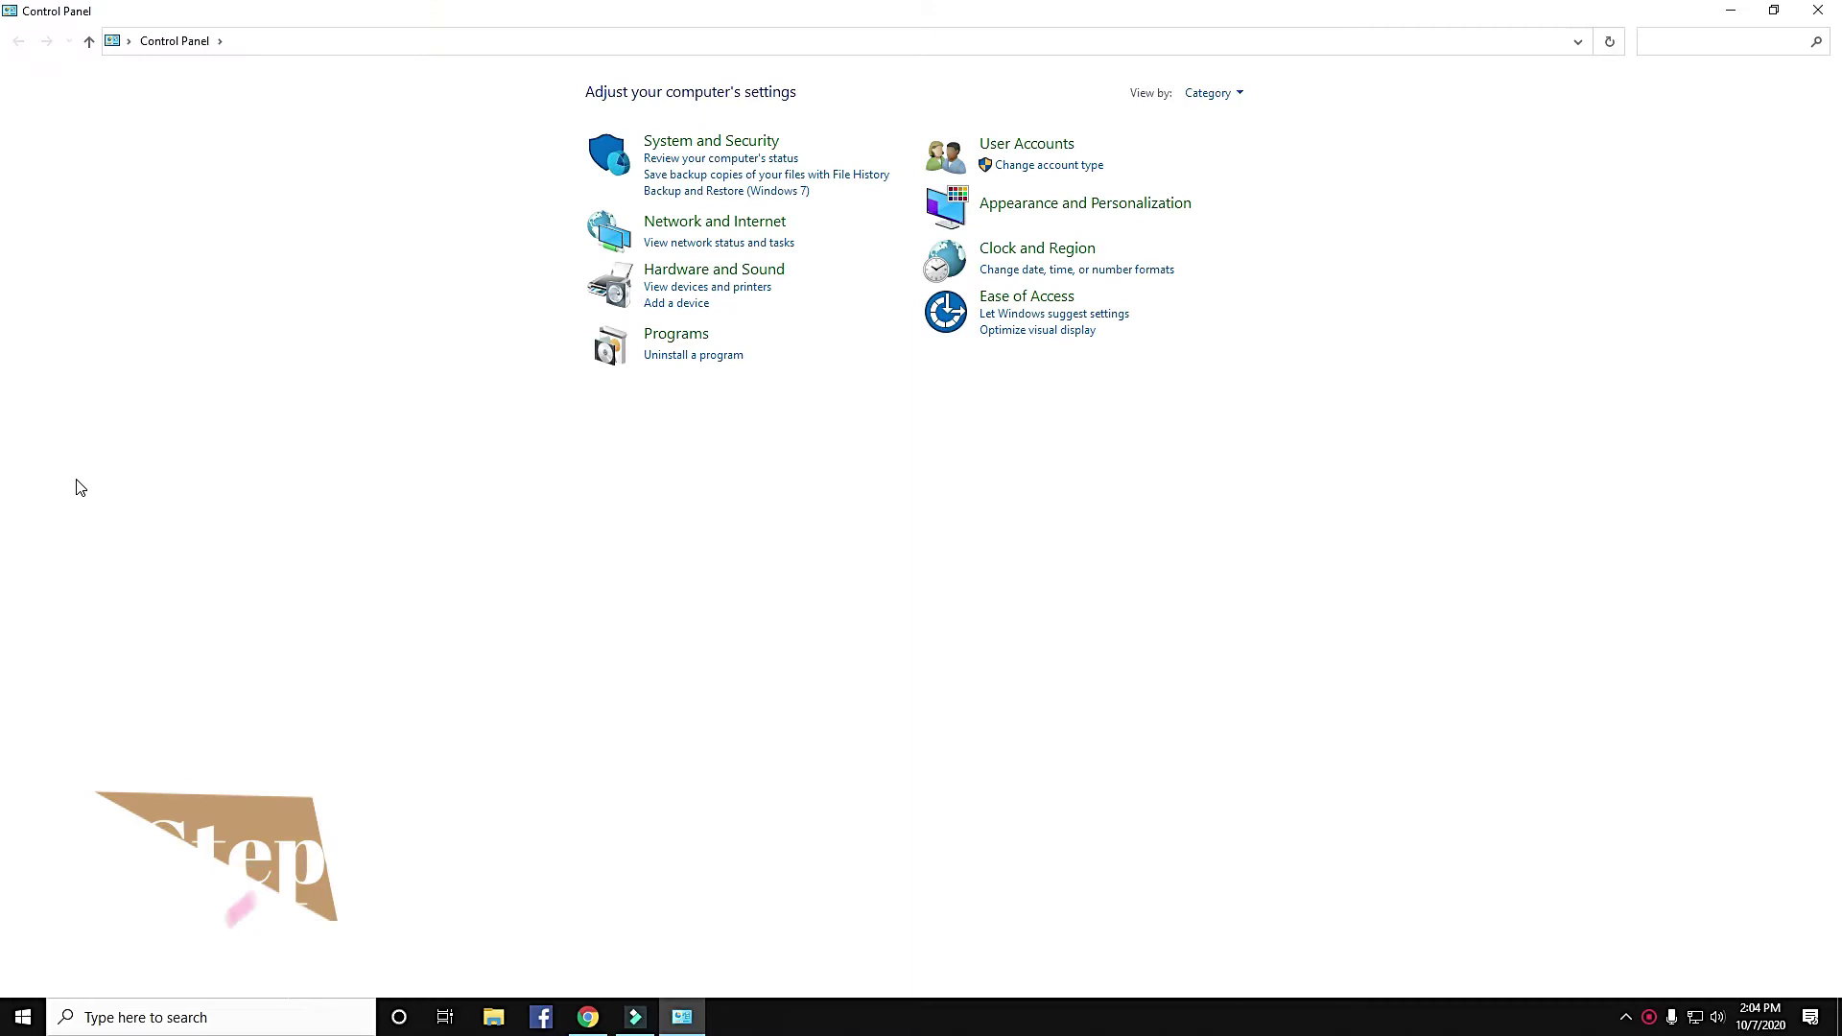
{"action": "left_click", "coordinate": [712, 287]}
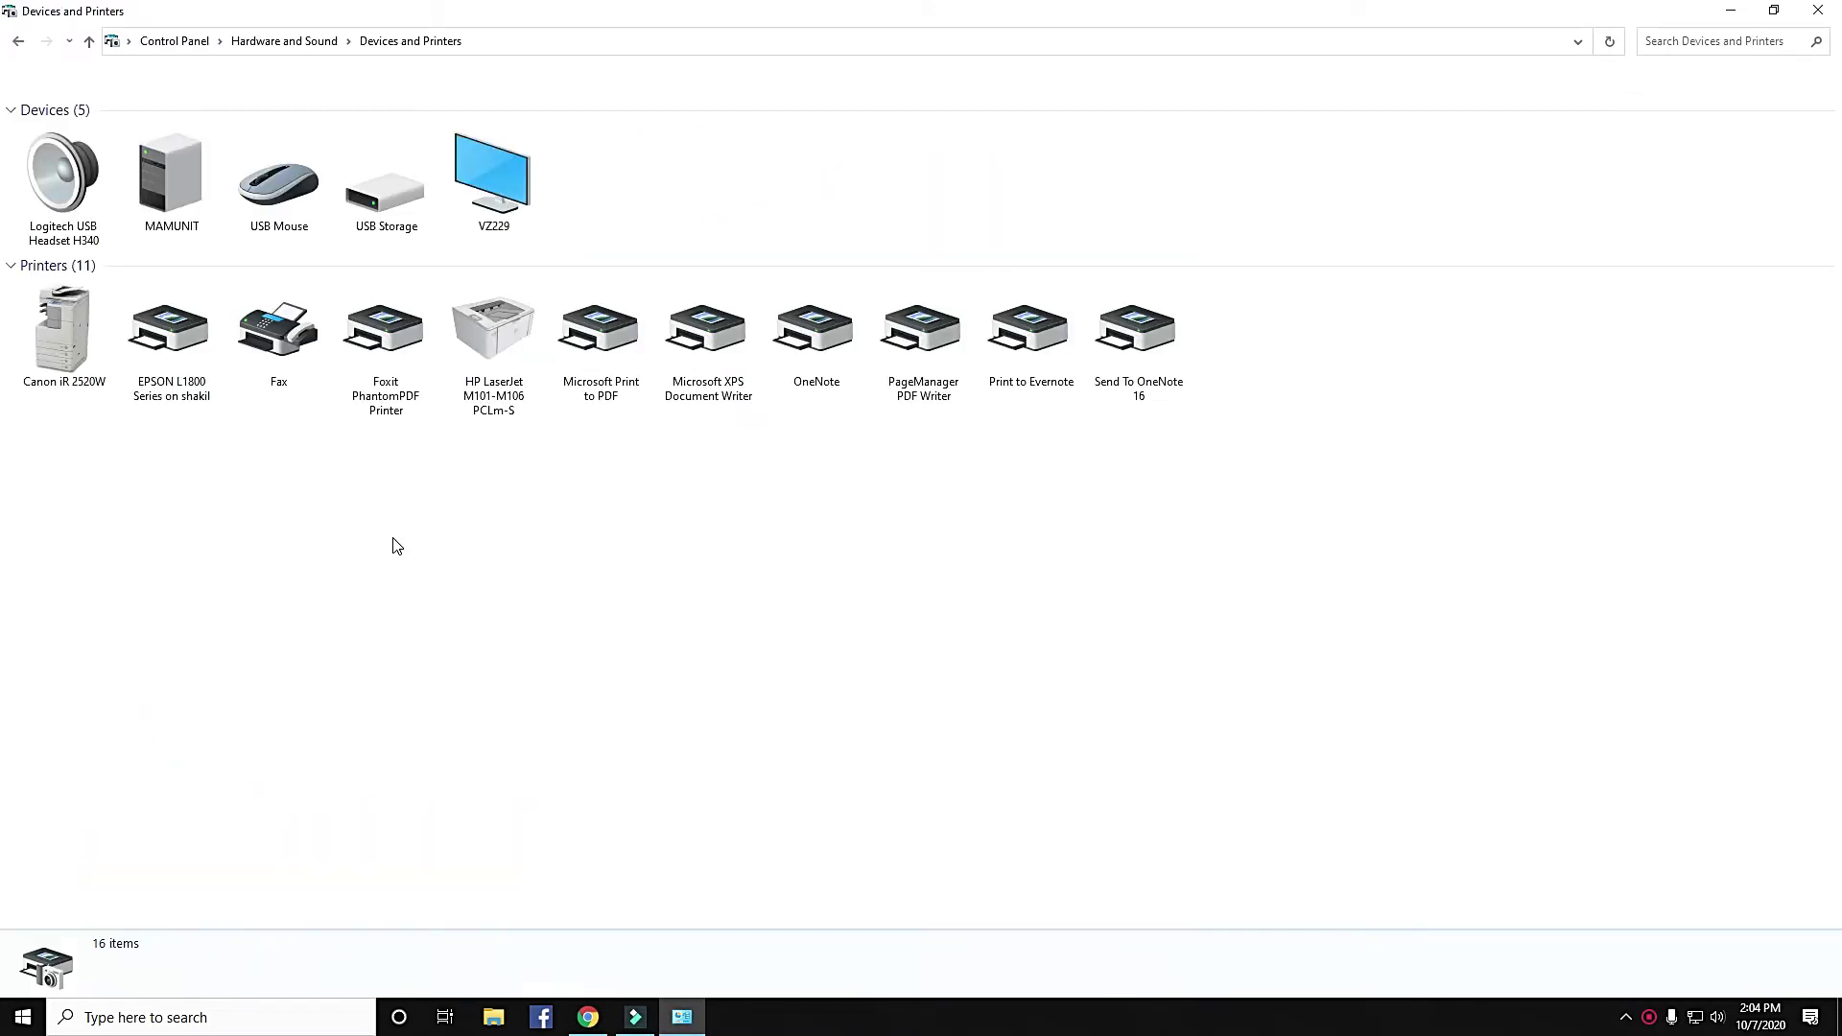
Step: Open the HP LaserJet M101-M106 printer properties on its Security page
{"action": "left_click", "coordinate": [464, 409]}
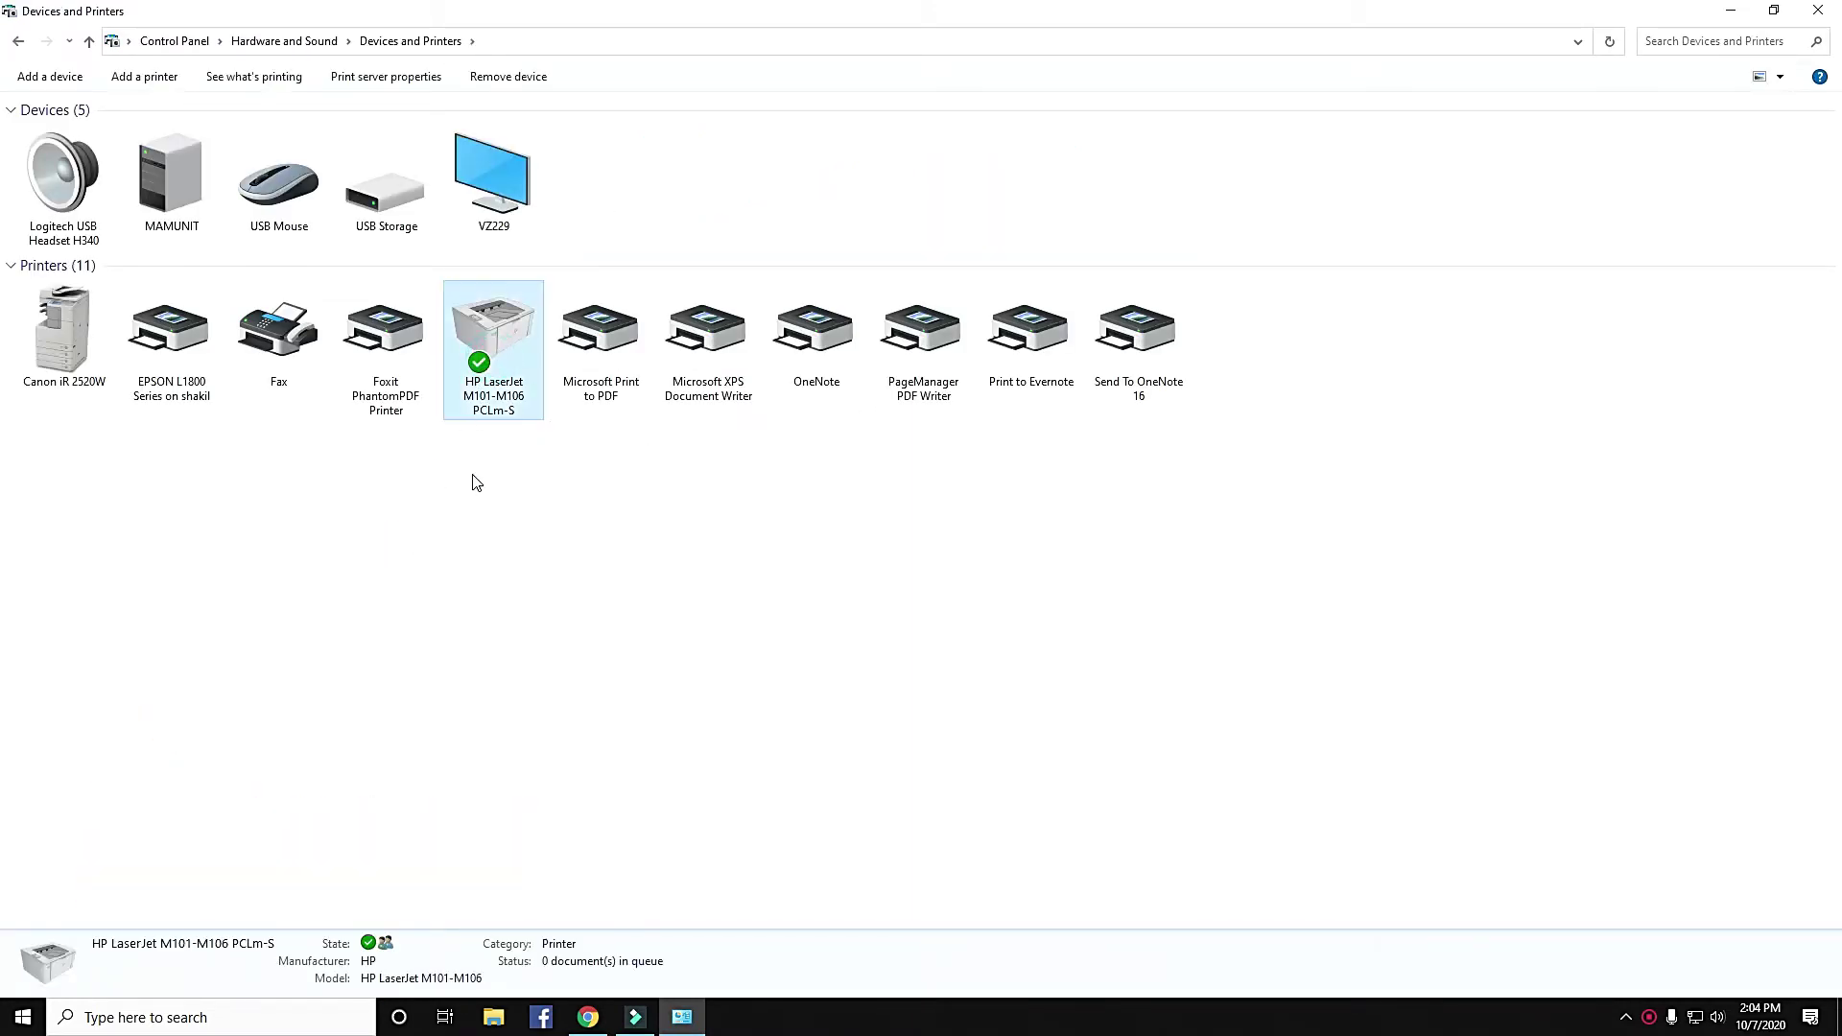
{"action": "right_click", "coordinate": [511, 375]}
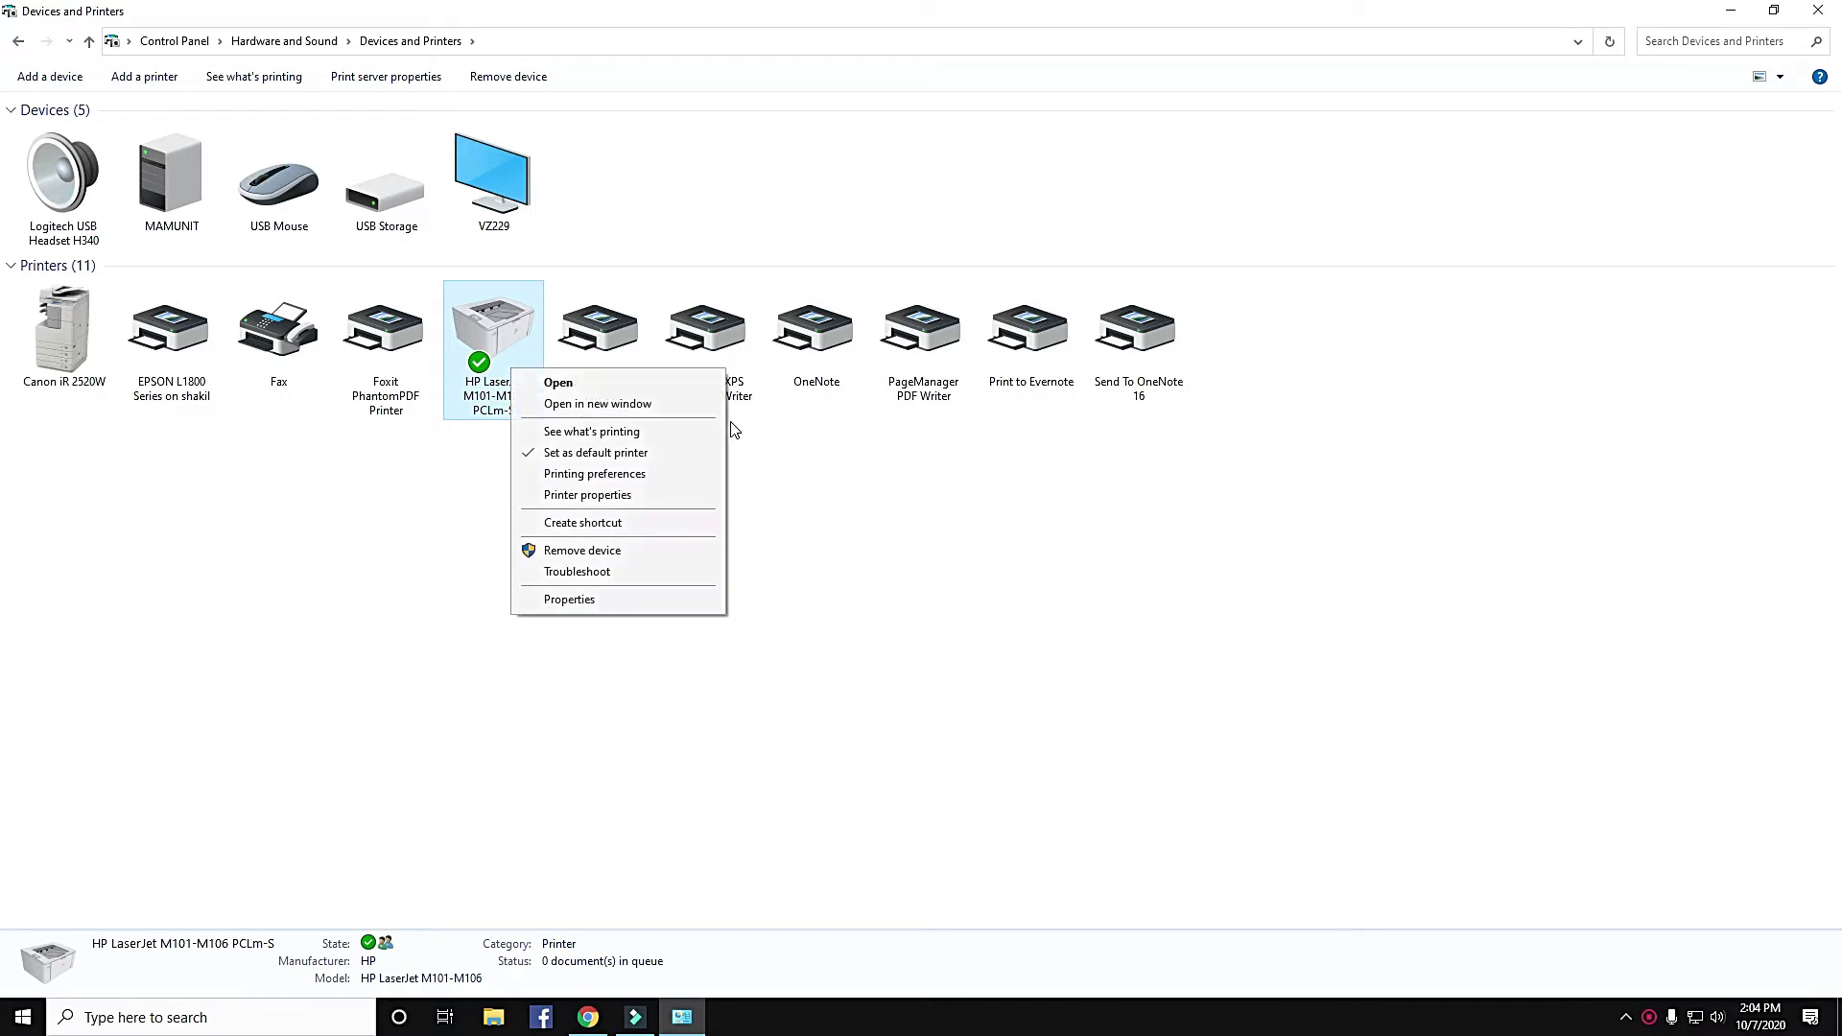
{"action": "left_click", "coordinate": [566, 494]}
{"action": "right_click", "coordinate": [519, 370]}
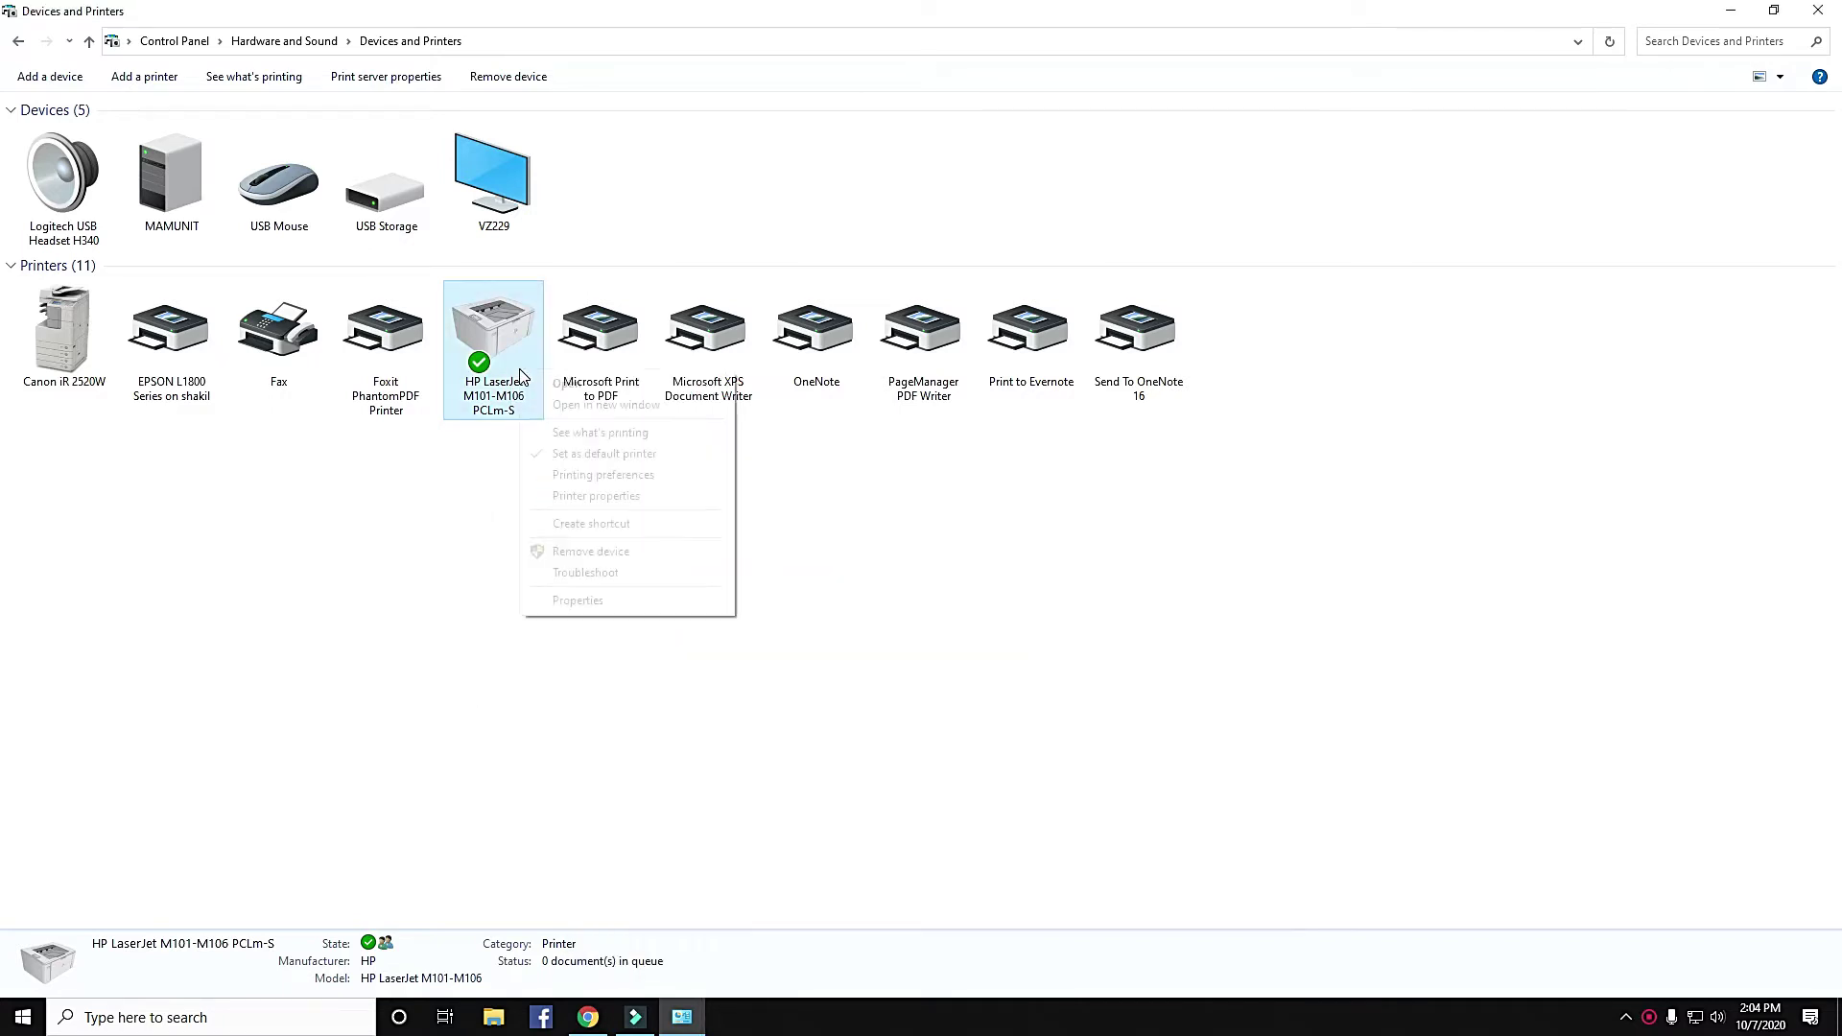
{"action": "left_click", "coordinate": [595, 496]}
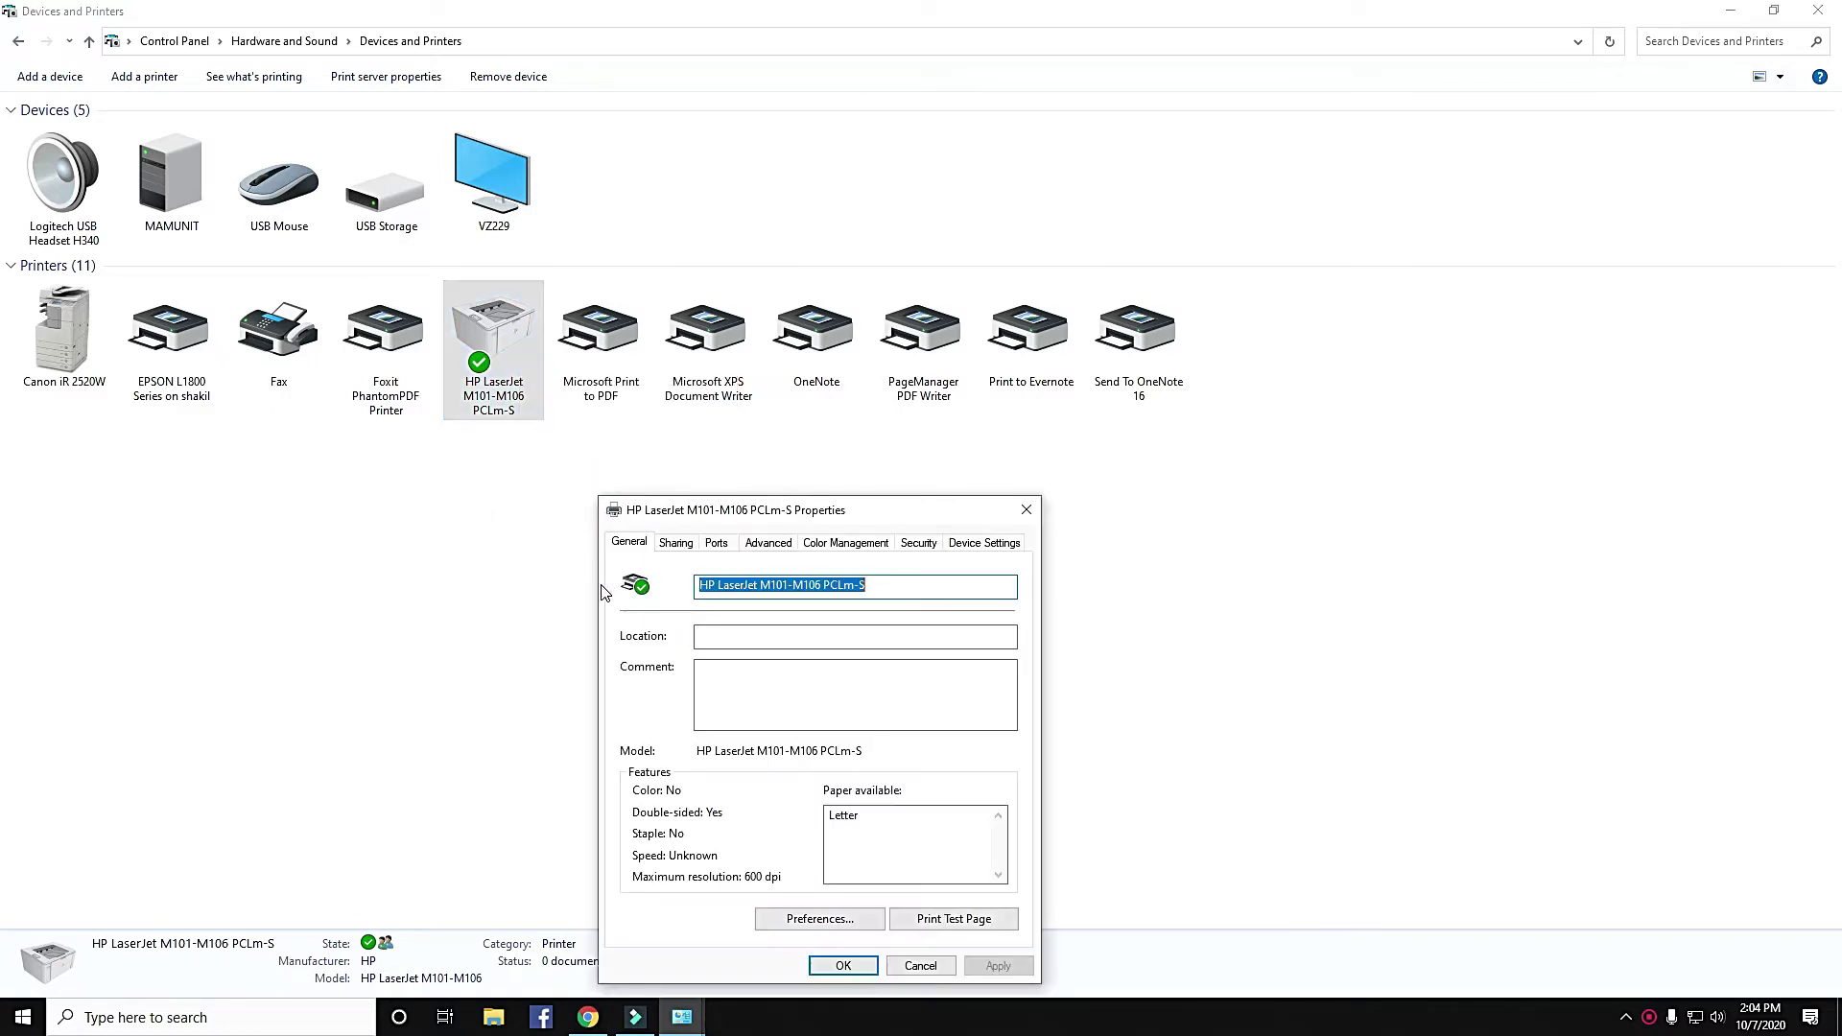
{"action": "left_click", "coordinate": [909, 544]}
{"action": "left_click_drag", "start_coordinate": [863, 518], "coordinate": [910, 280]}
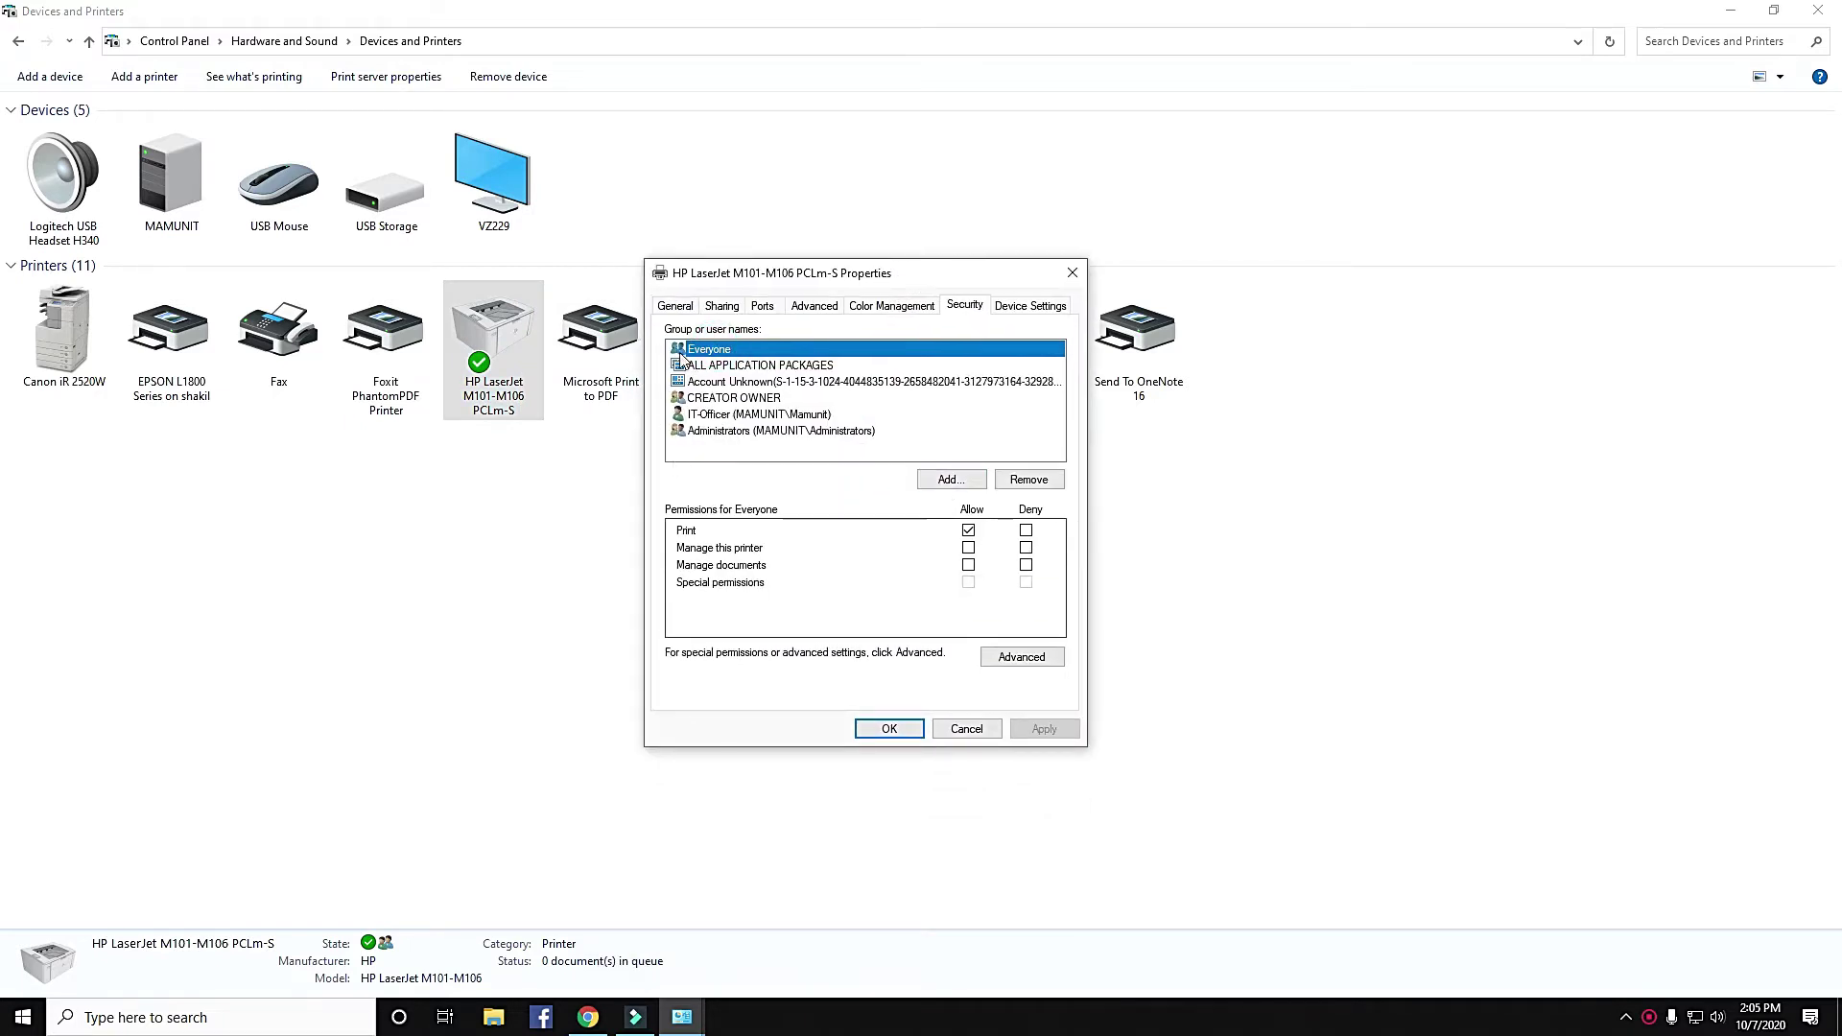
Step: Add the Everyone group to the HP LaserJet's security permissions
{"action": "left_click", "coordinate": [965, 485]}
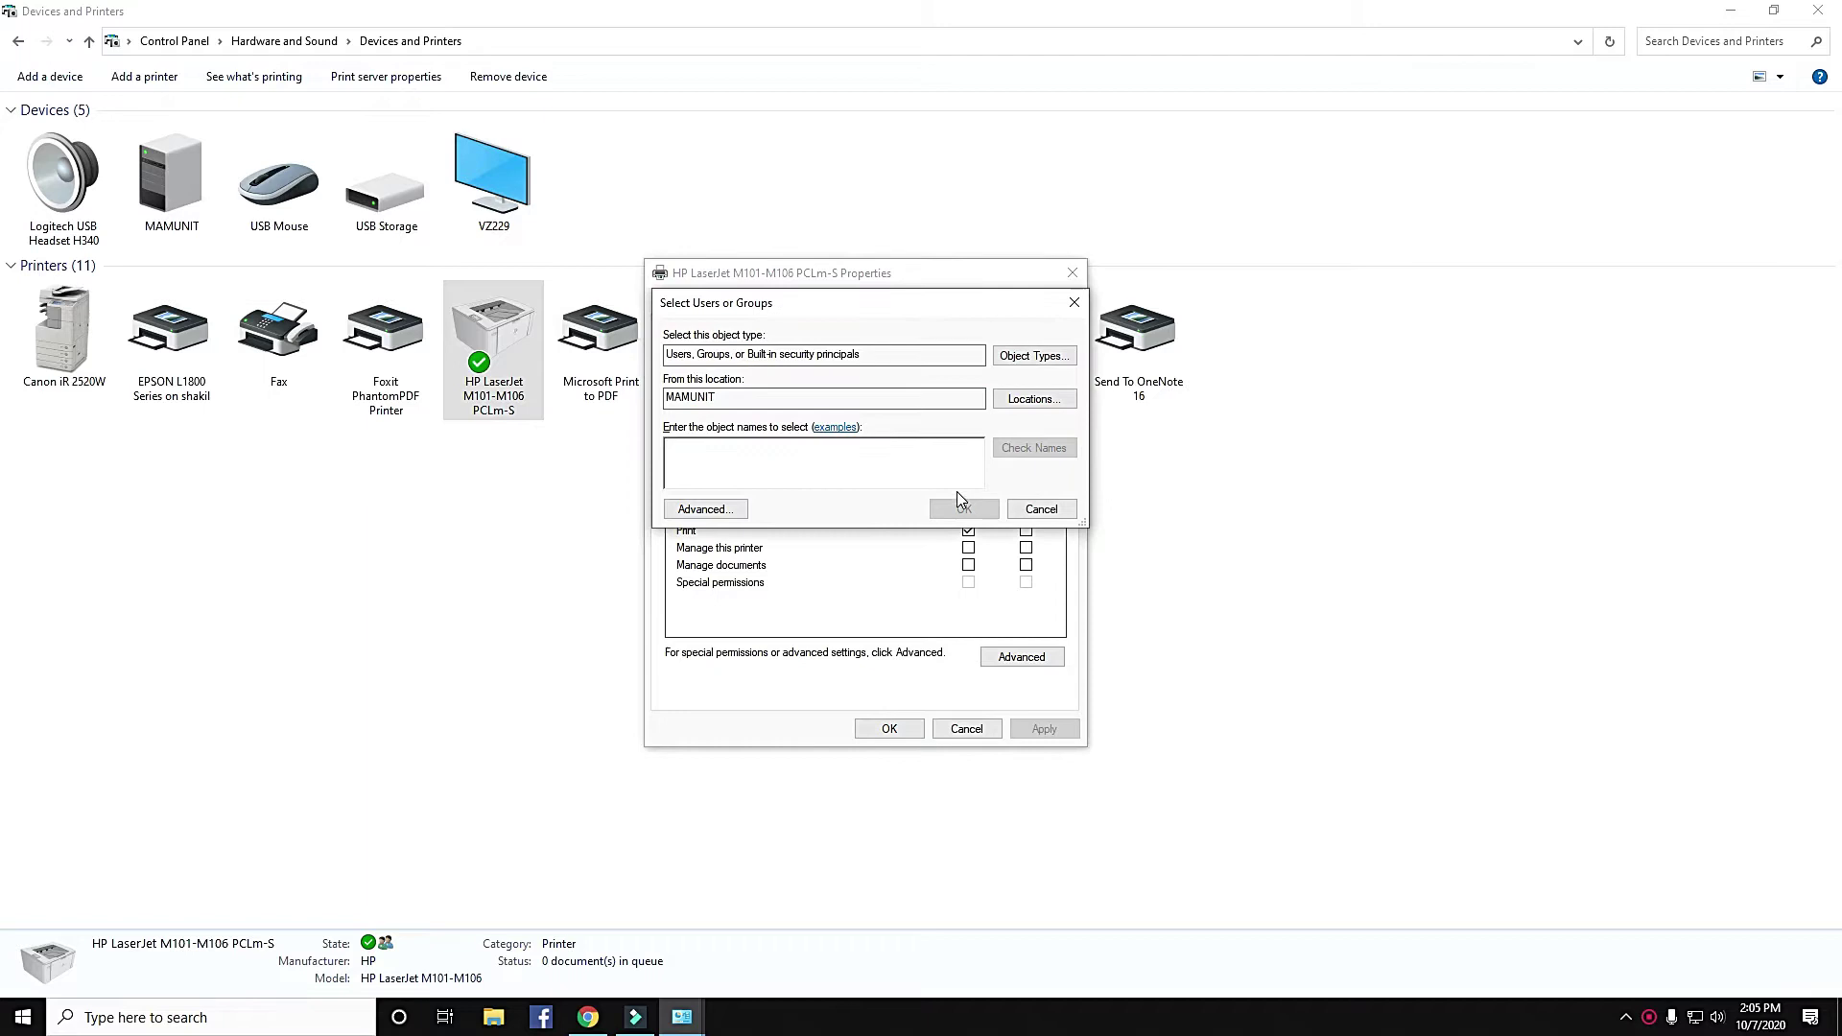
{"action": "left_click", "coordinate": [710, 510]}
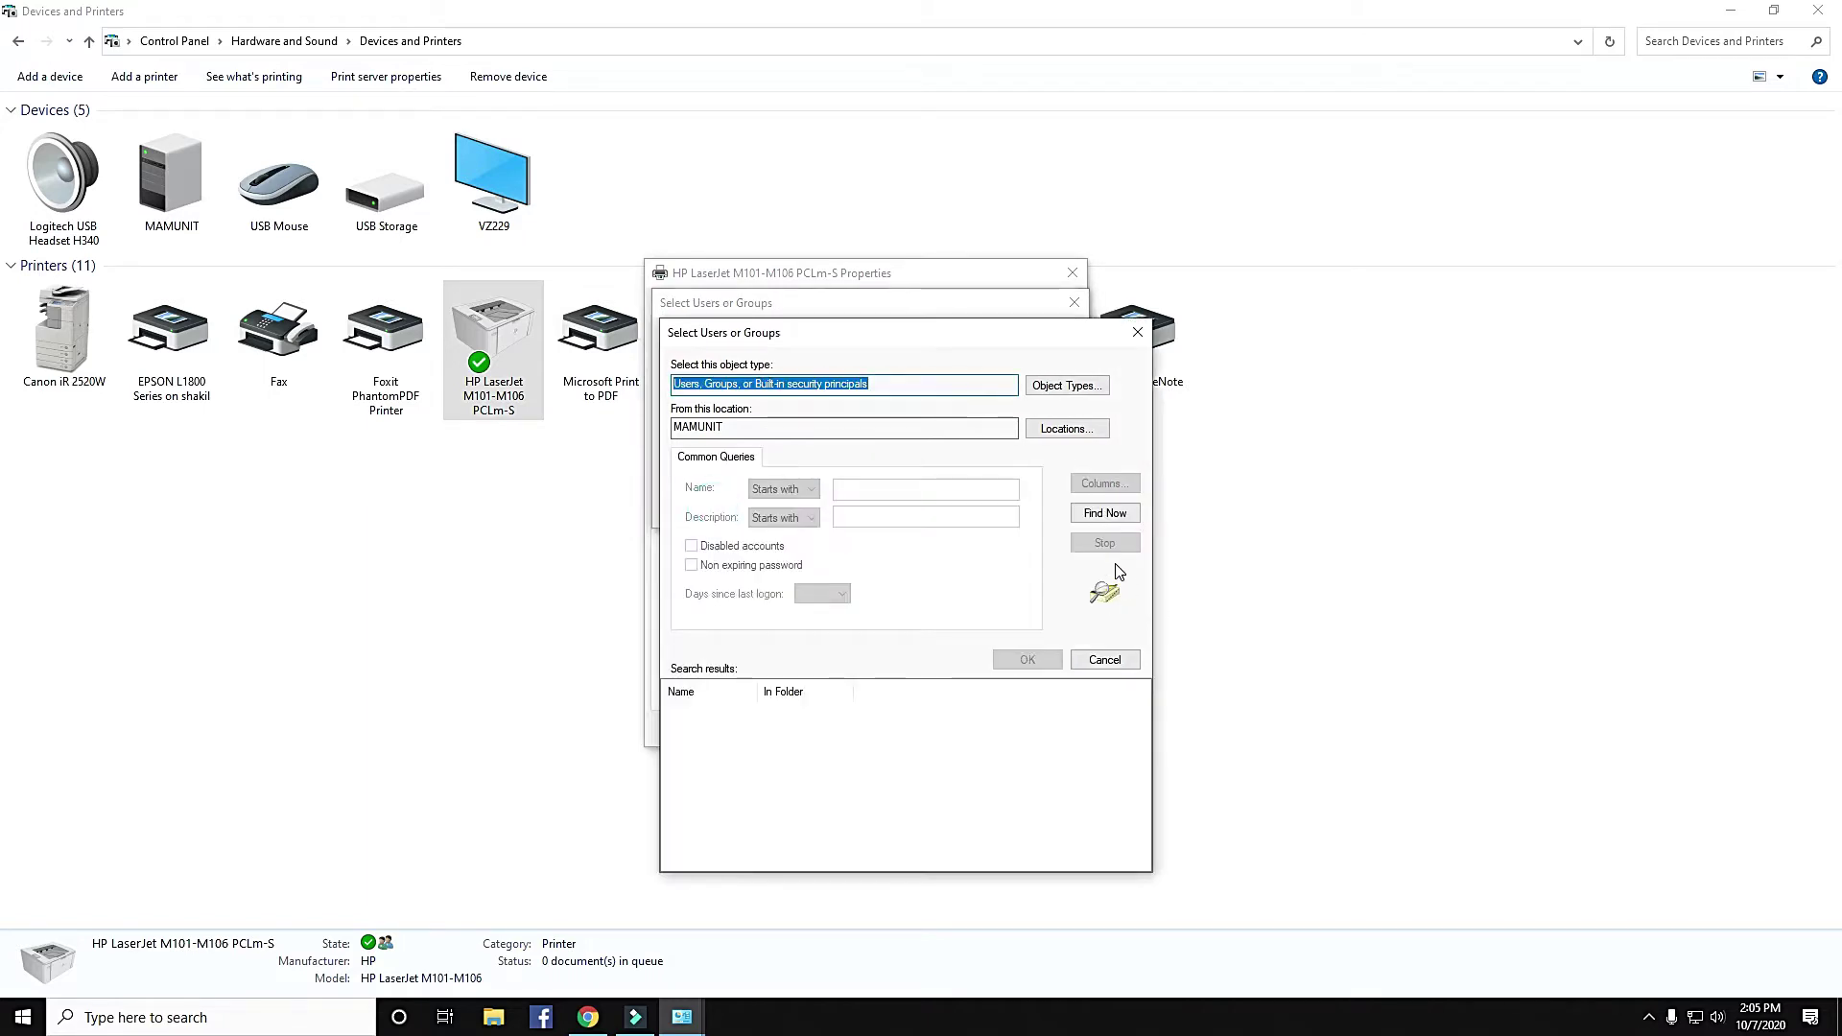
{"action": "left_click", "coordinate": [1105, 514]}
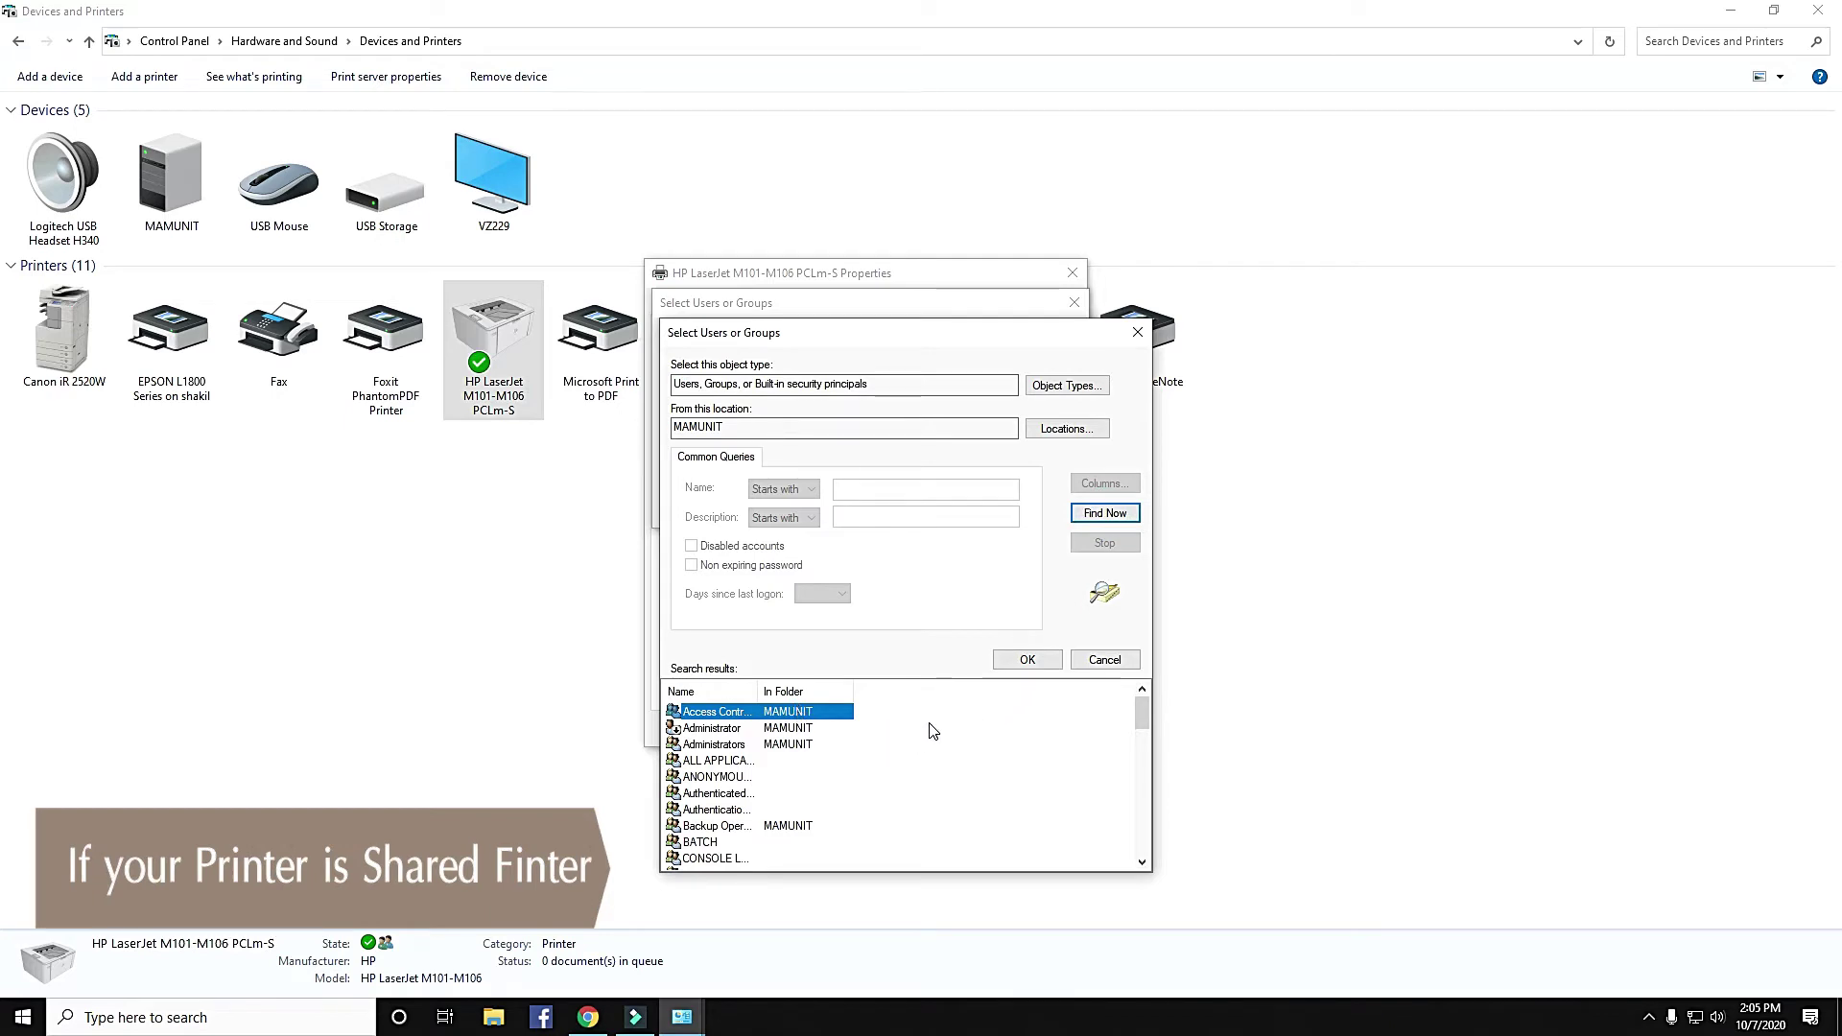
{"action": "key", "text": "e"}
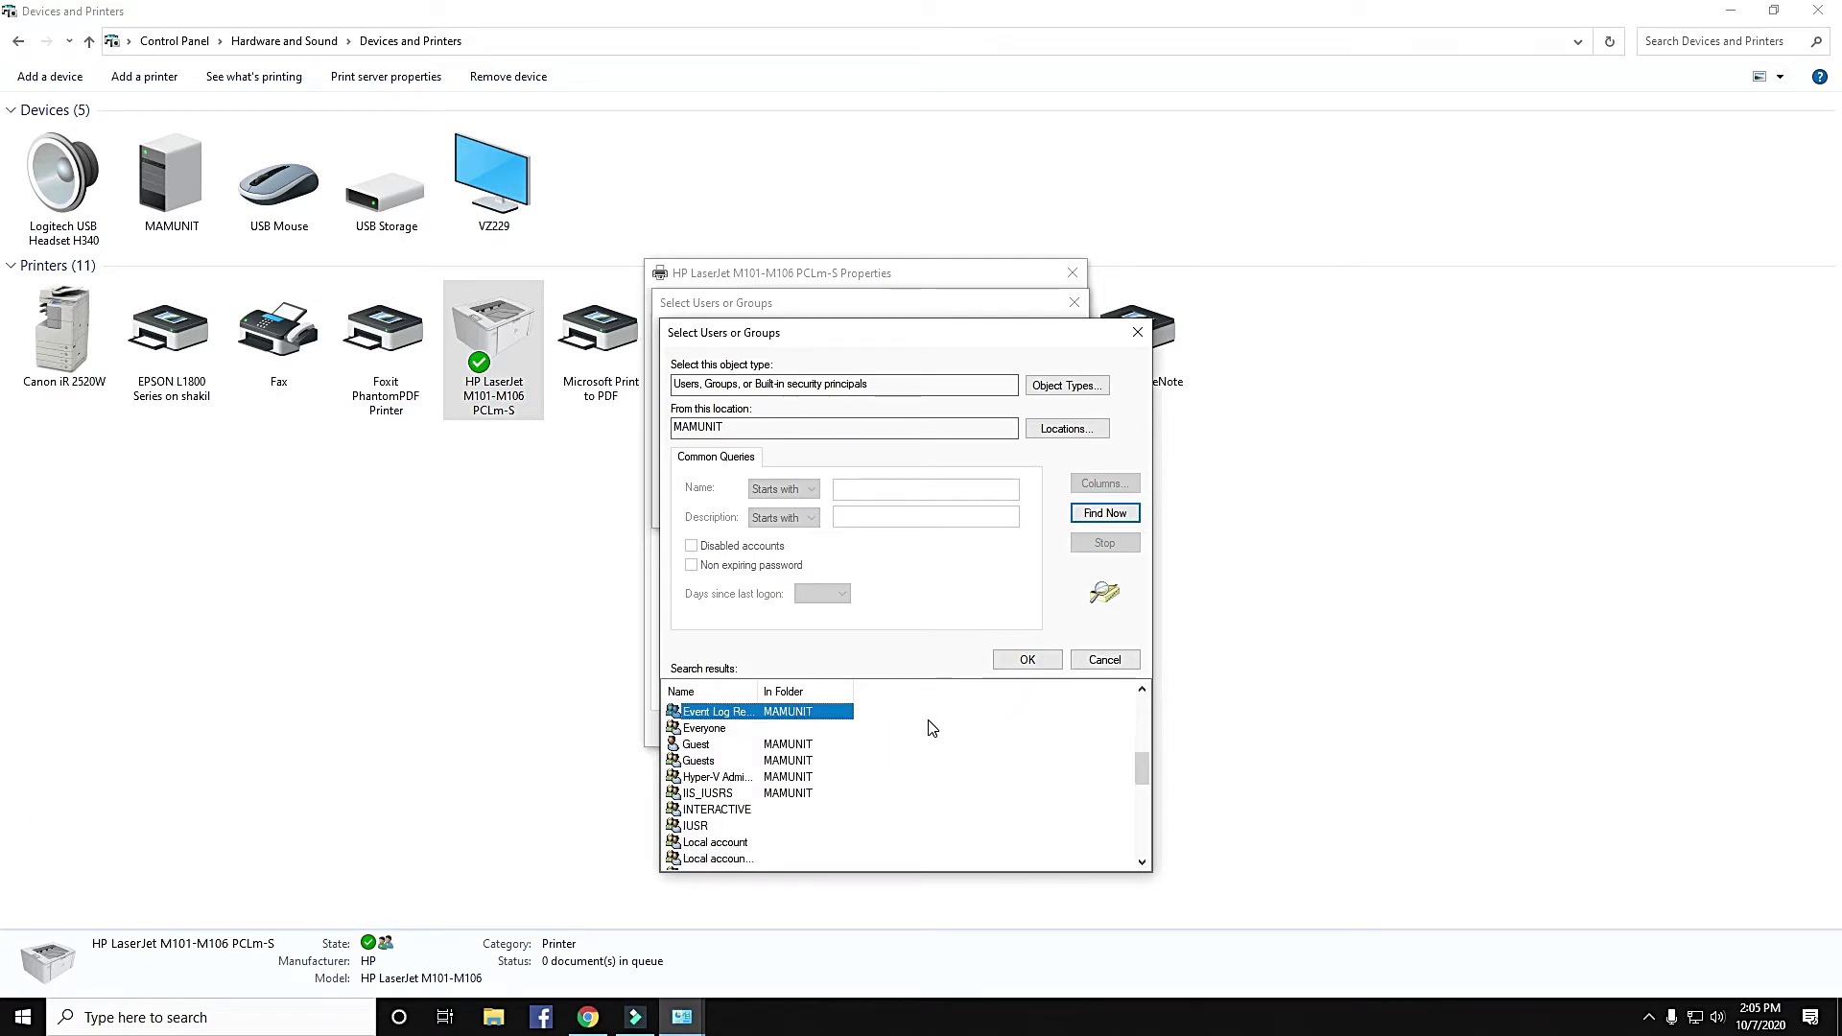
{"action": "left_click", "coordinate": [748, 730]}
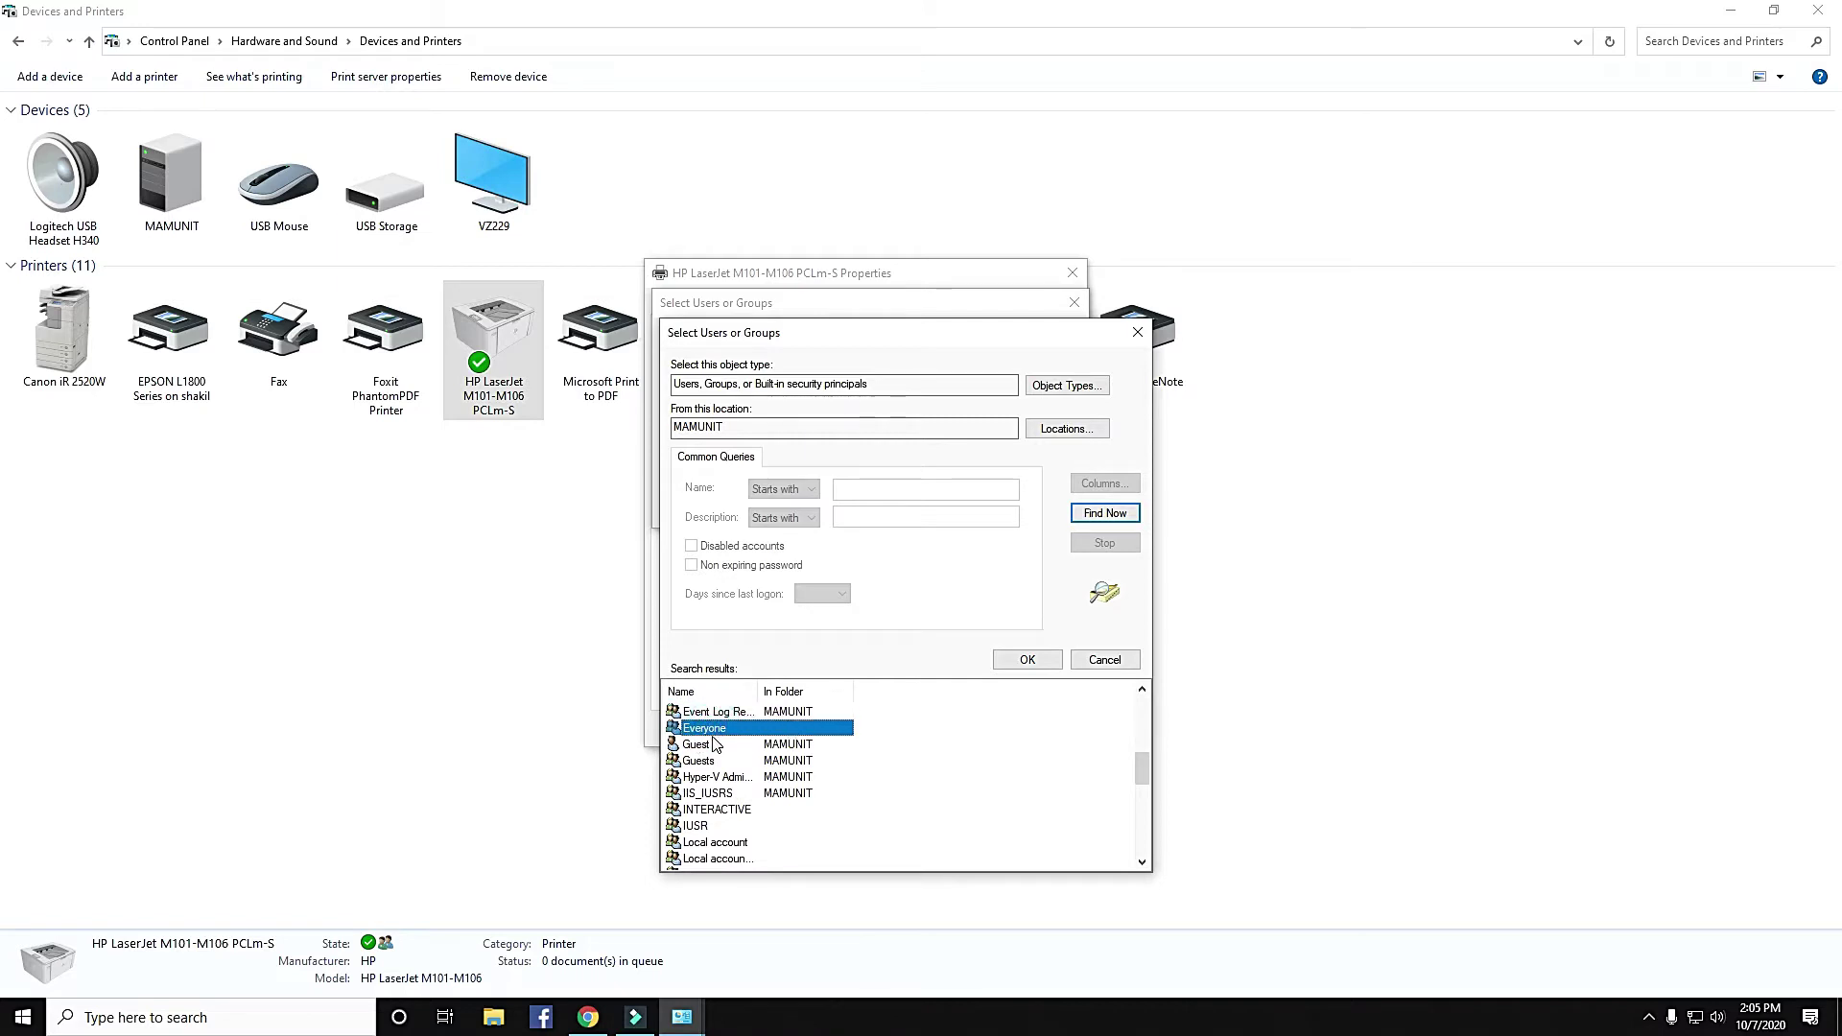
{"action": "scroll", "coordinate": [712, 744], "scroll_direction": "up", "scroll_amount": 1}
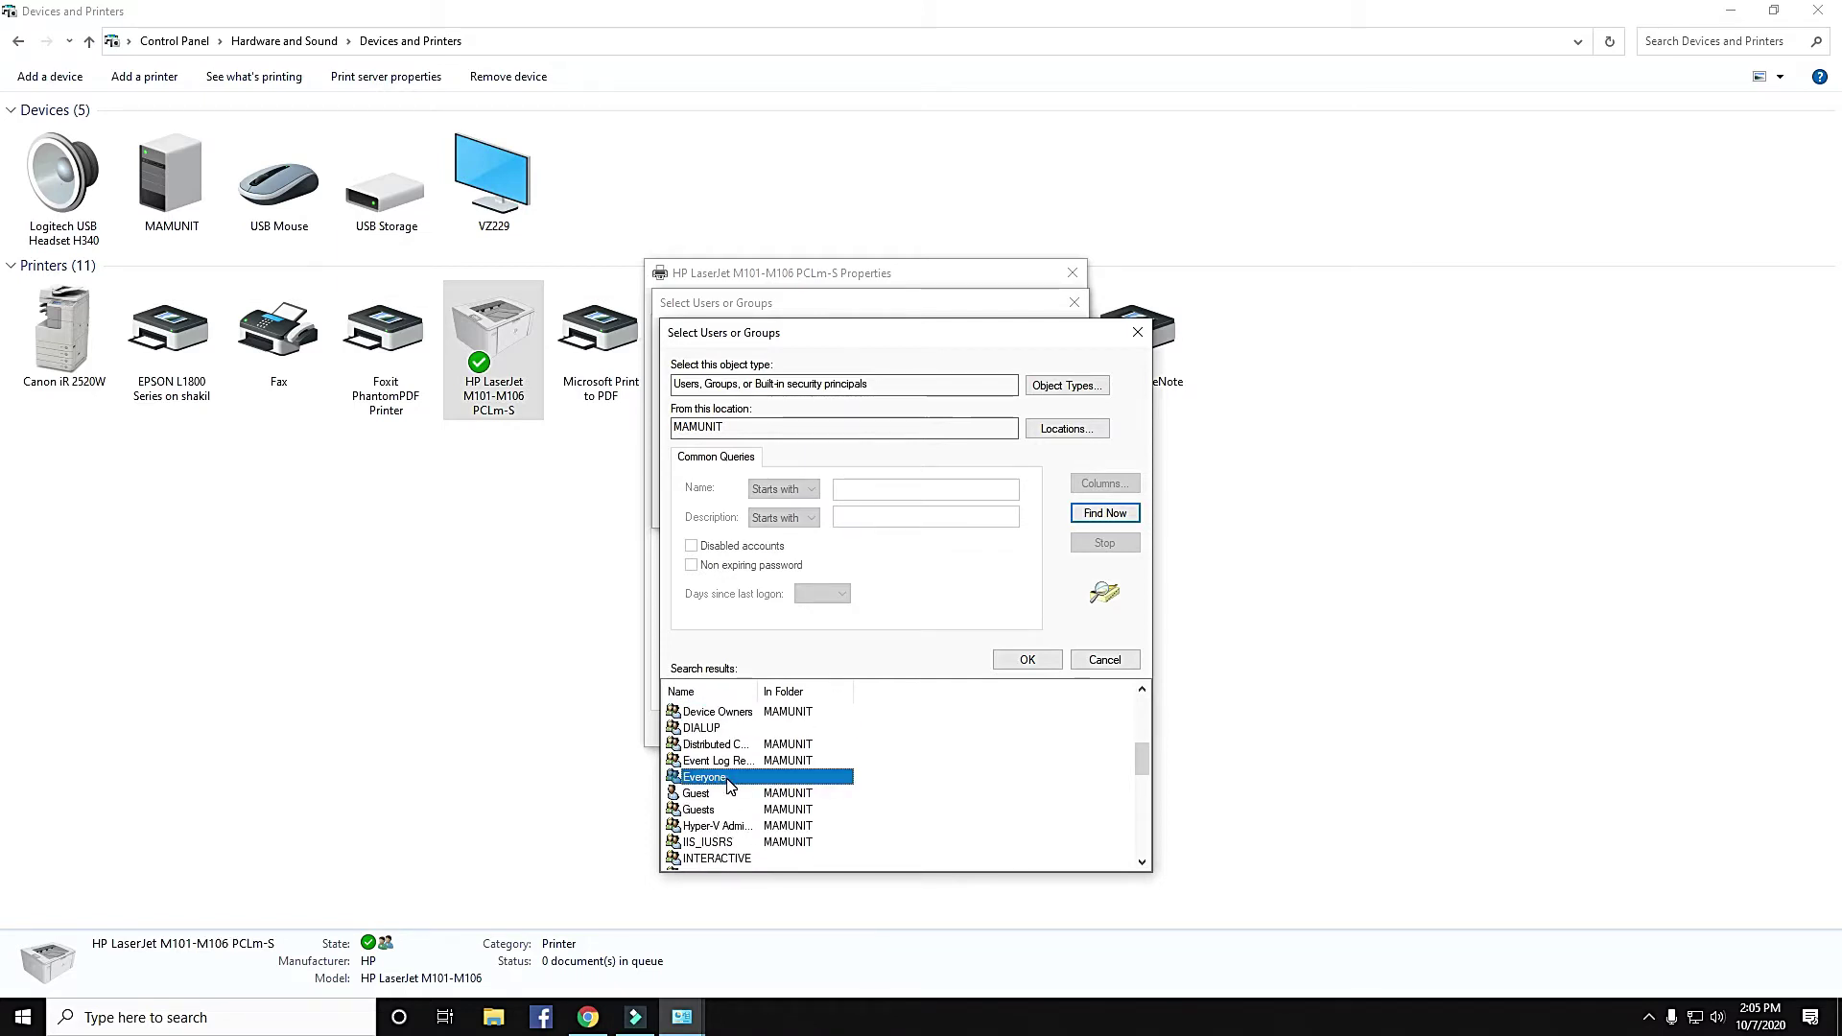
{"action": "double_click", "coordinate": [729, 779]}
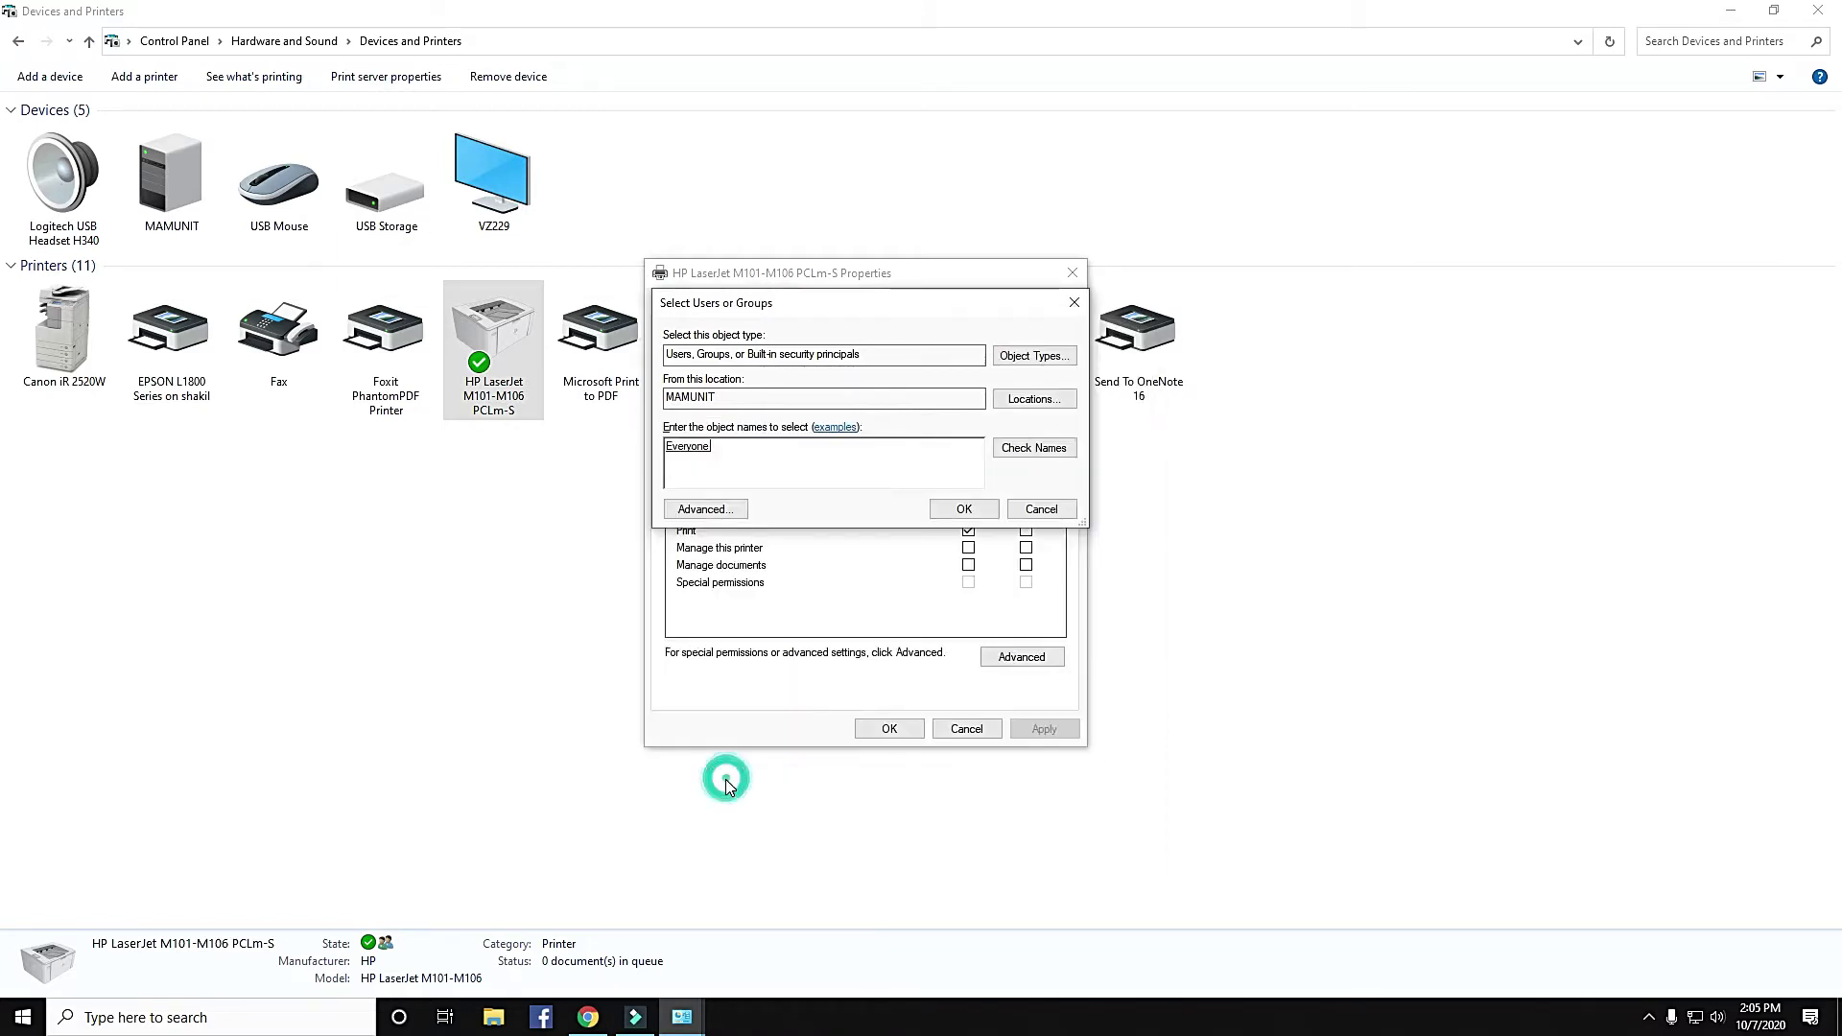
{"action": "left_click", "coordinate": [964, 509]}
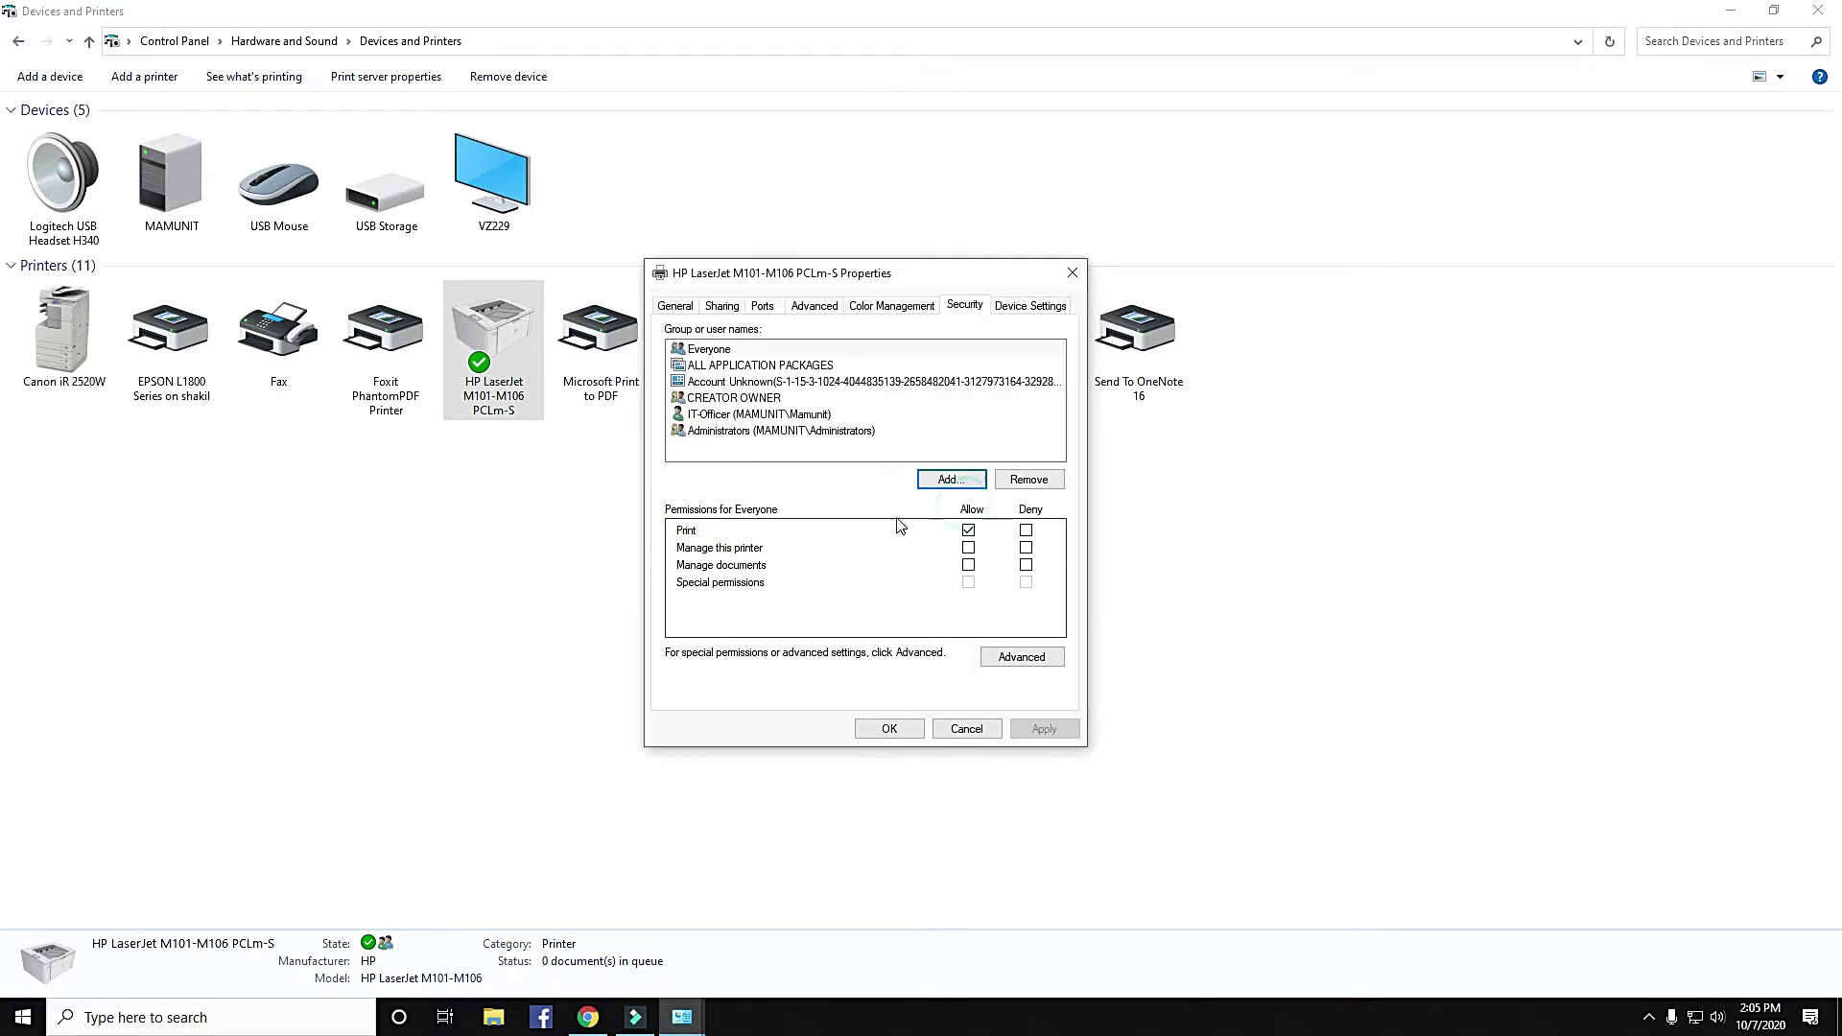
Step: Save the printer properties and close Devices and Printers
{"action": "left_click", "coordinate": [888, 728]}
{"action": "left_click", "coordinate": [653, 666]}
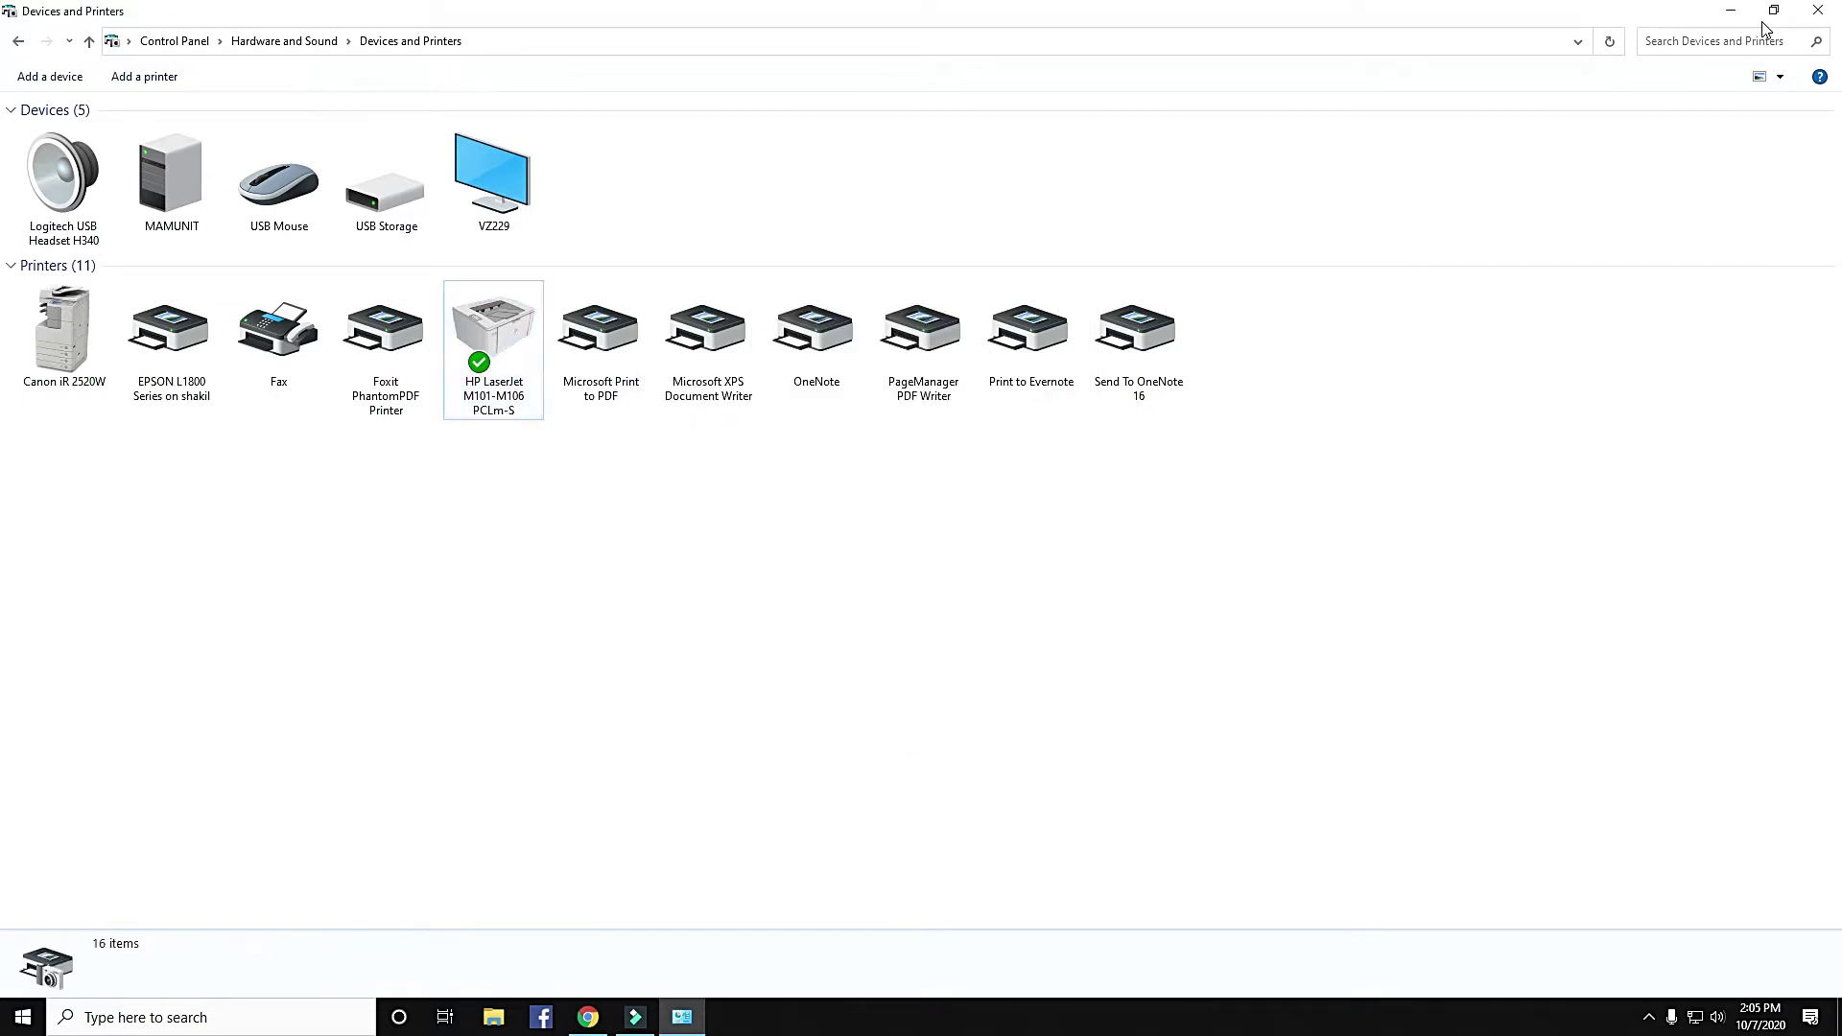
{"action": "left_click", "coordinate": [1820, 13]}
{"action": "right_click", "coordinate": [485, 279]}
Step: Search Windows for 'print' and open the Printers & scanners settings page
{"action": "left_click", "coordinate": [132, 1019]}
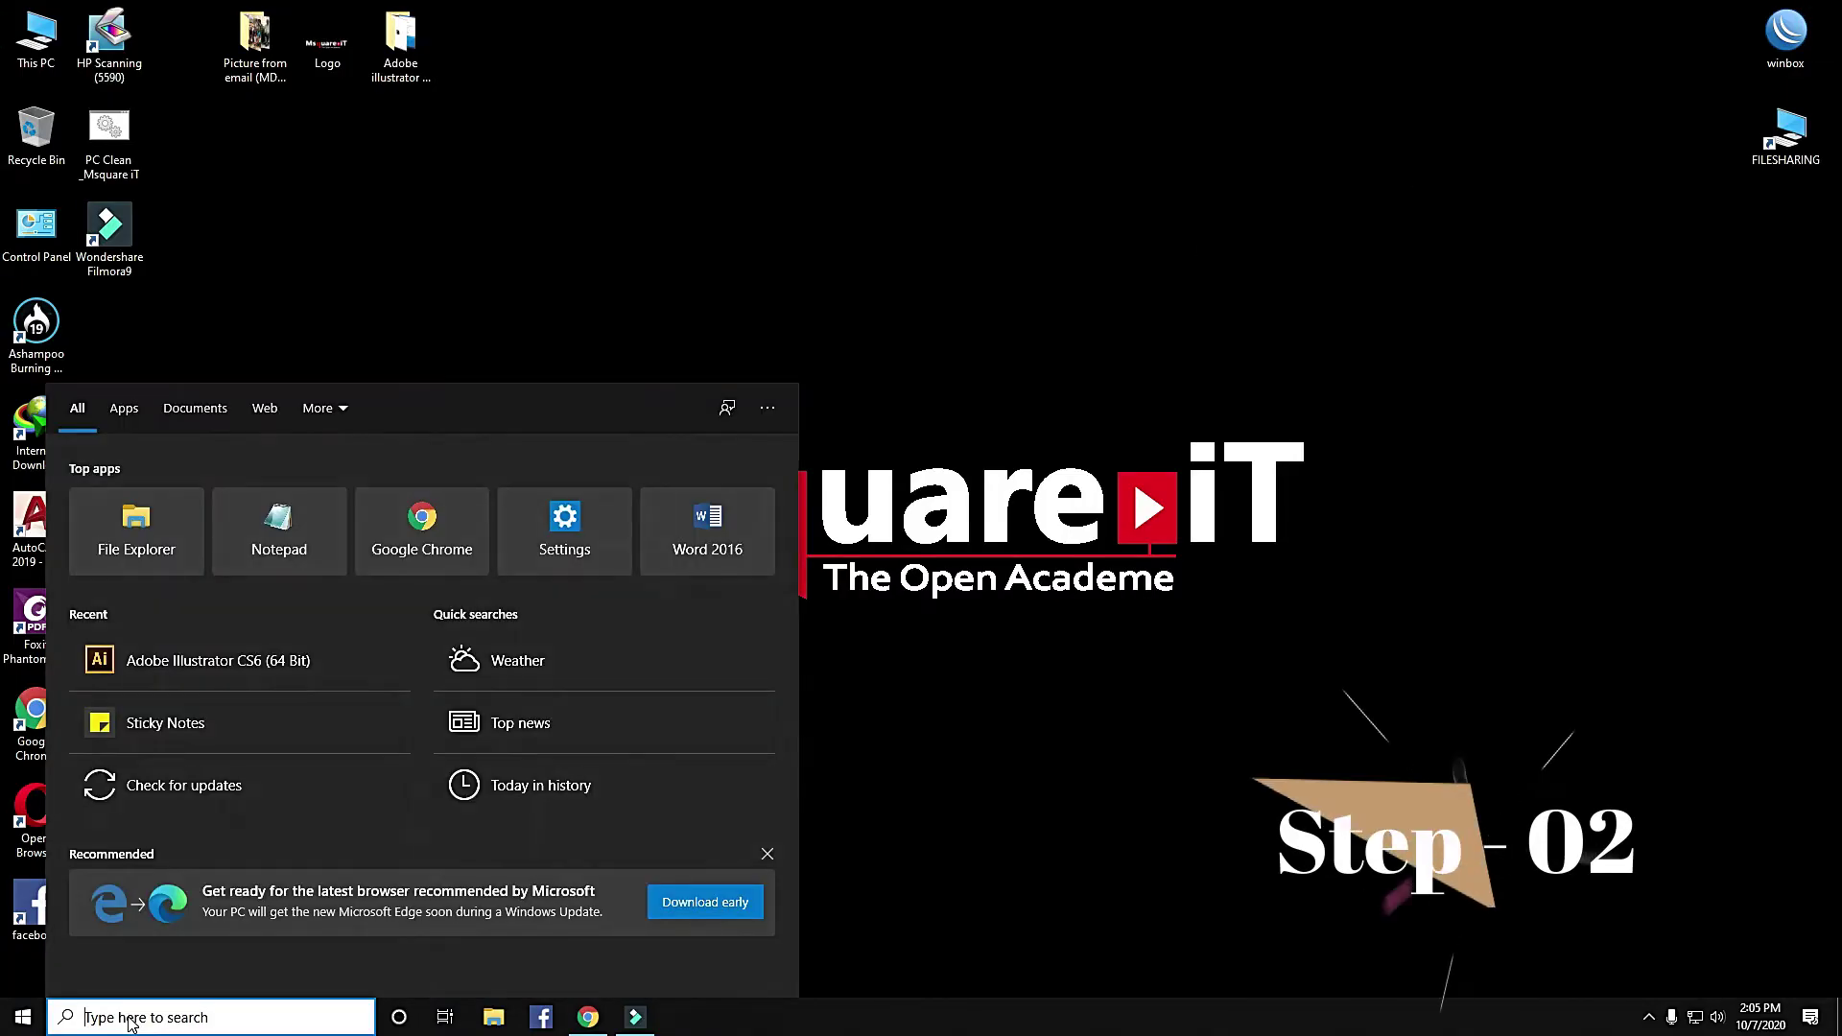
{"action": "type", "text": "print"}
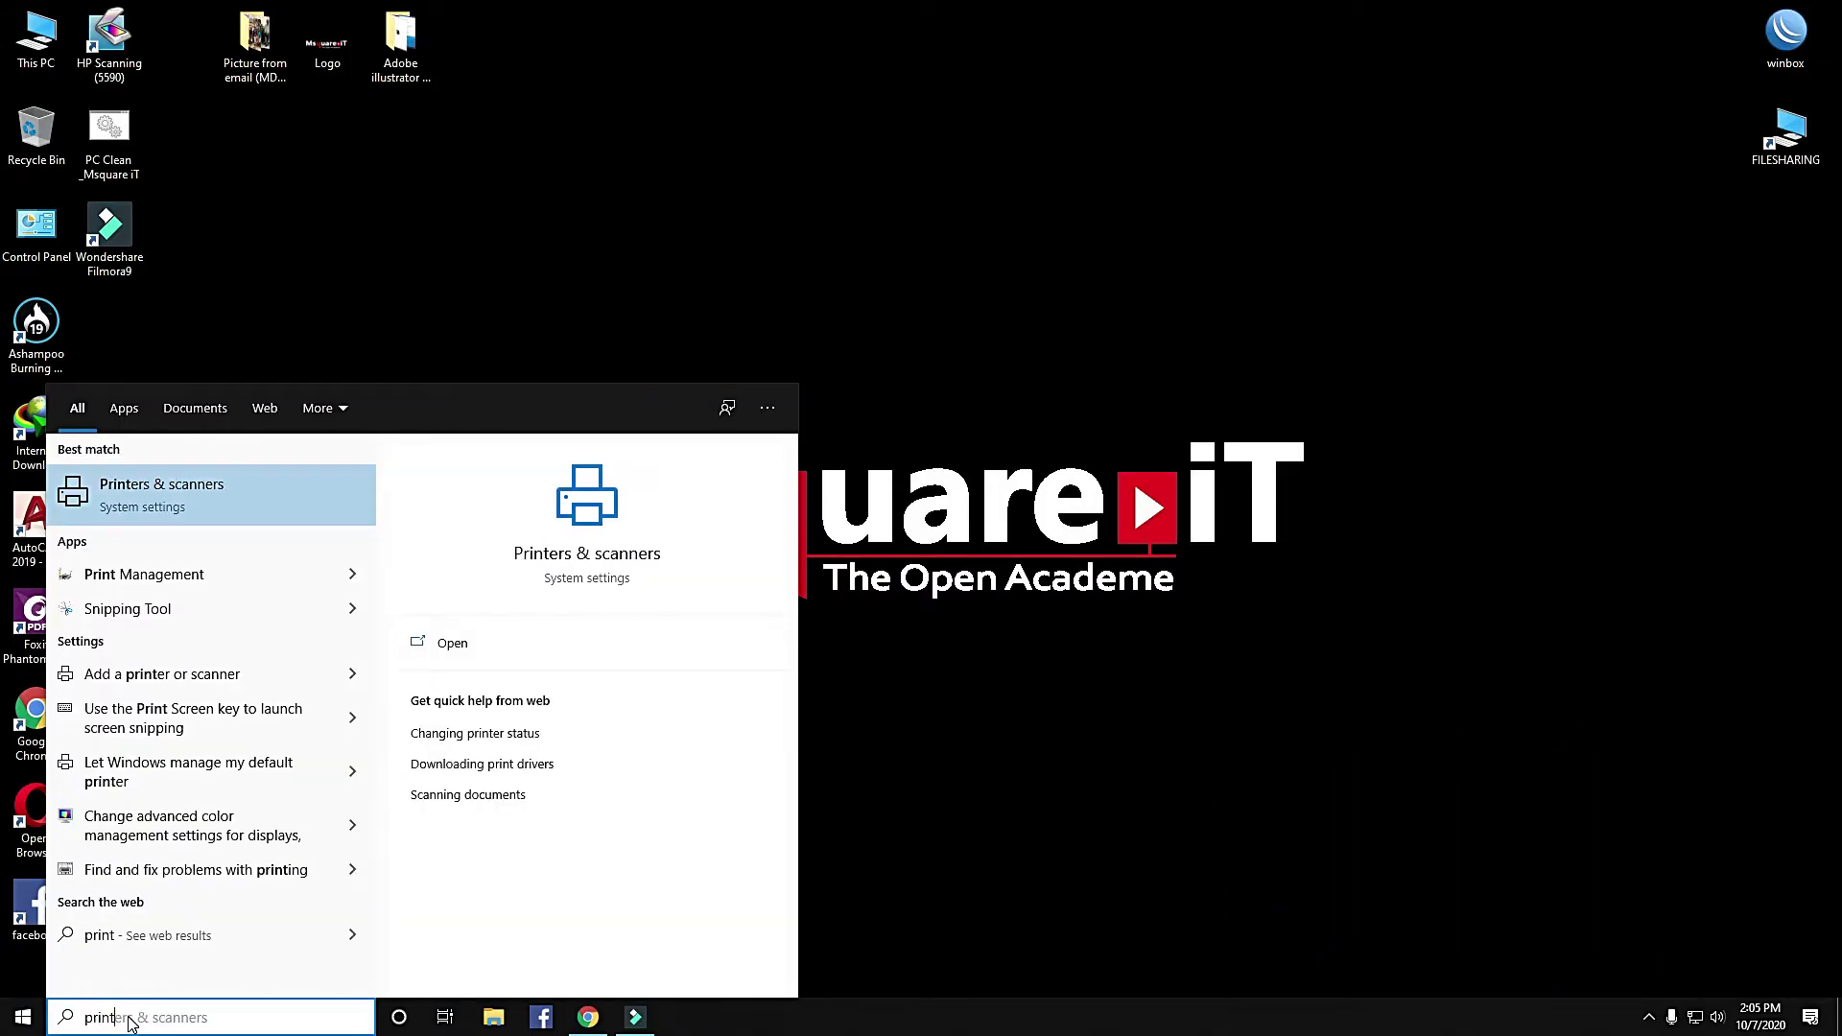
{"action": "left_click", "coordinate": [156, 497]}
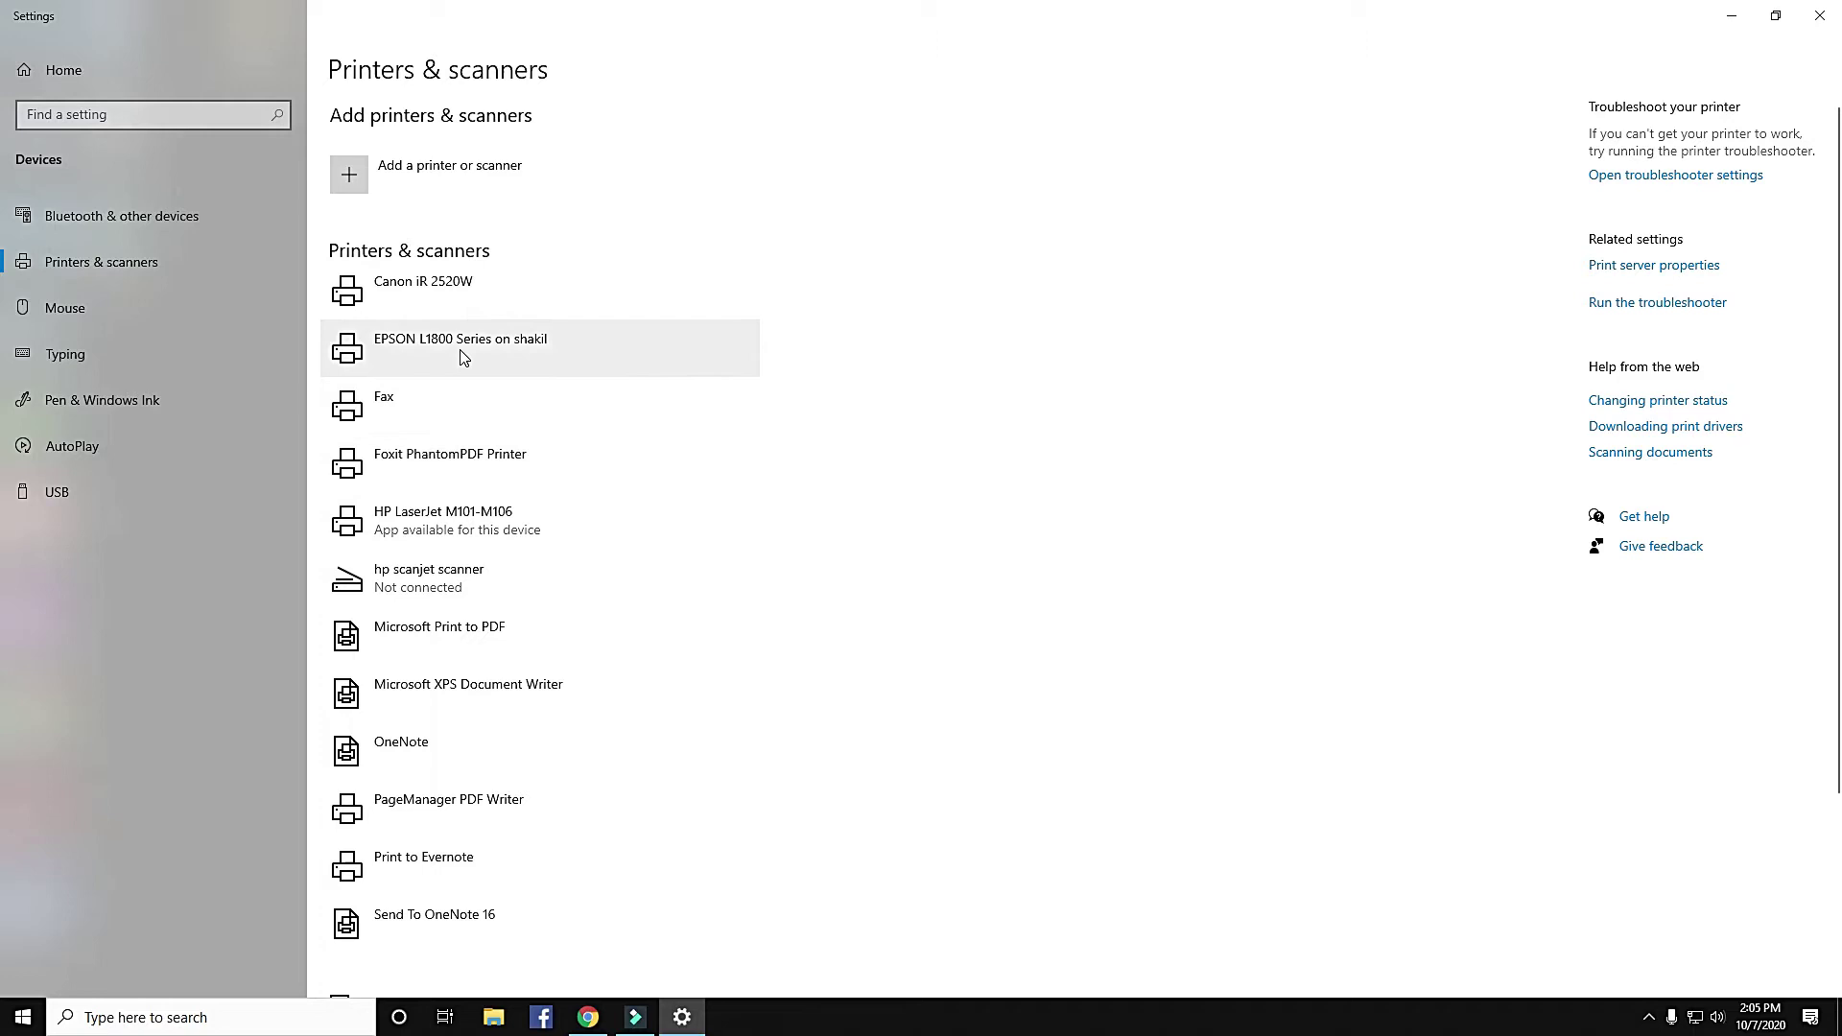
Step: Open the HP LaserJet M101-M106 queue and choose Cancel All Documents from the Printer menu
{"action": "left_click", "coordinate": [402, 523]}
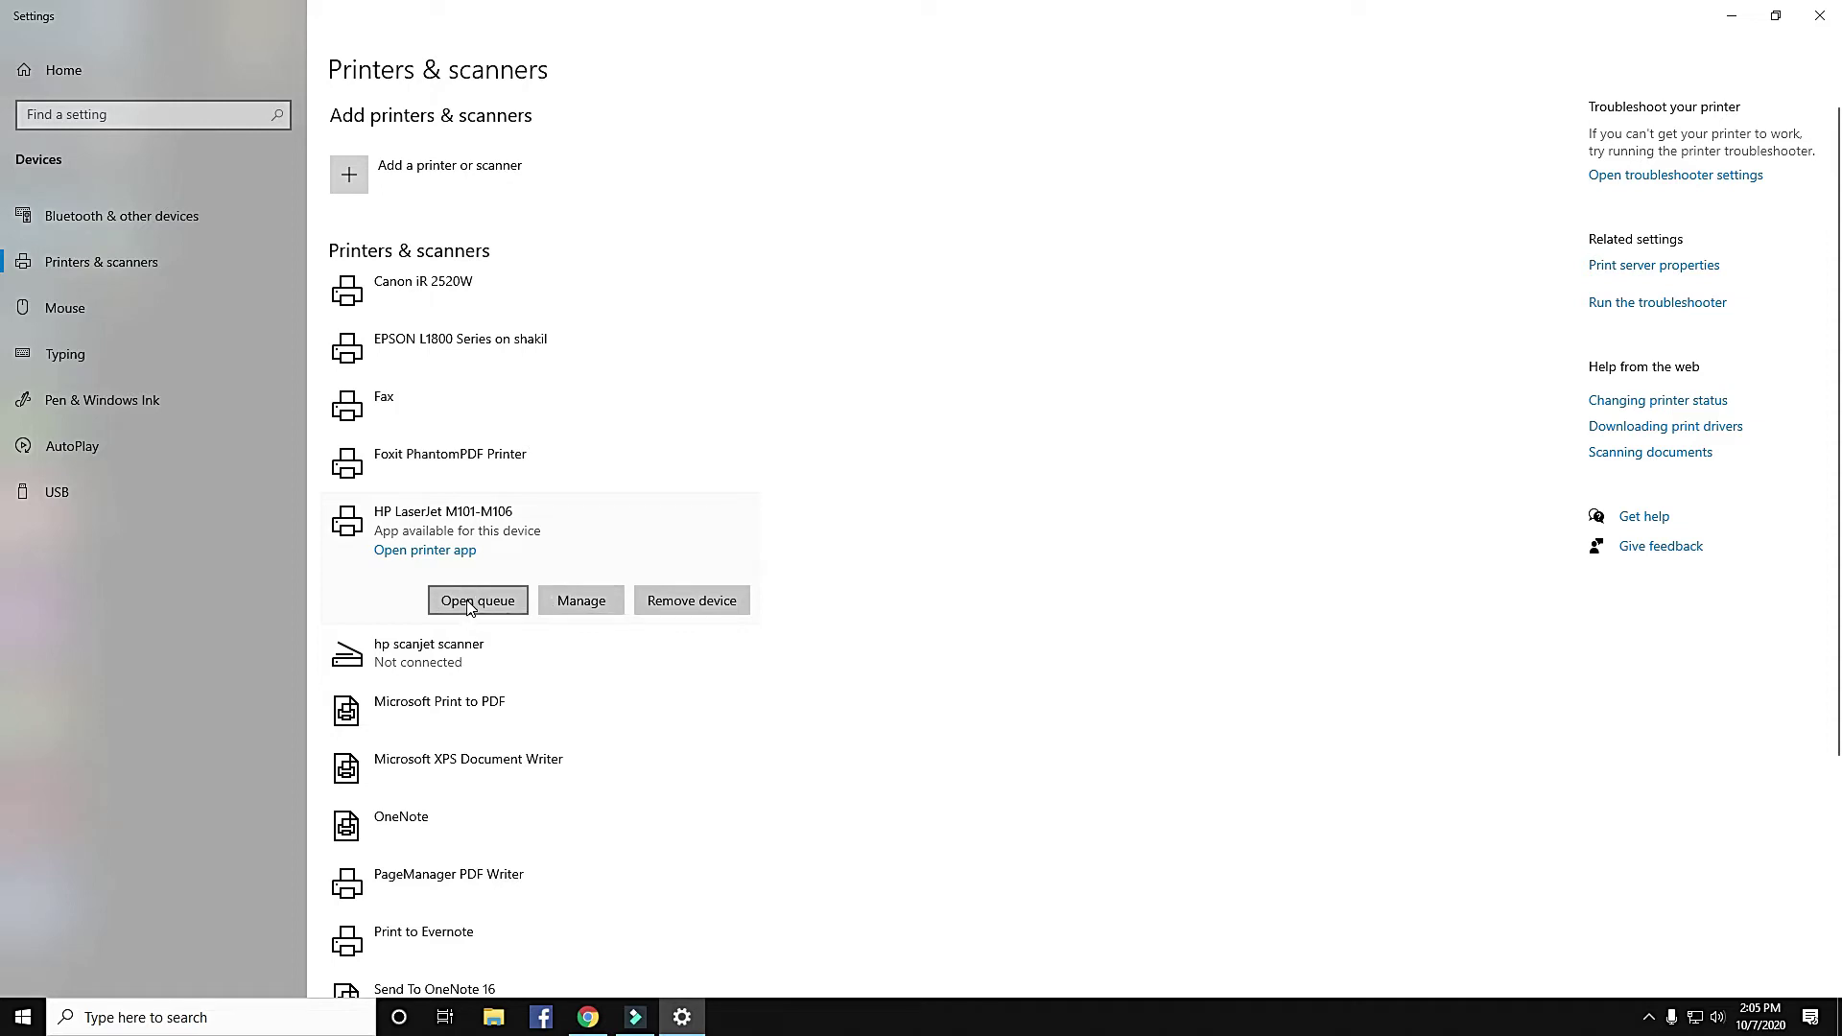
{"action": "left_click", "coordinate": [474, 602]}
{"action": "left_click", "coordinate": [708, 150]}
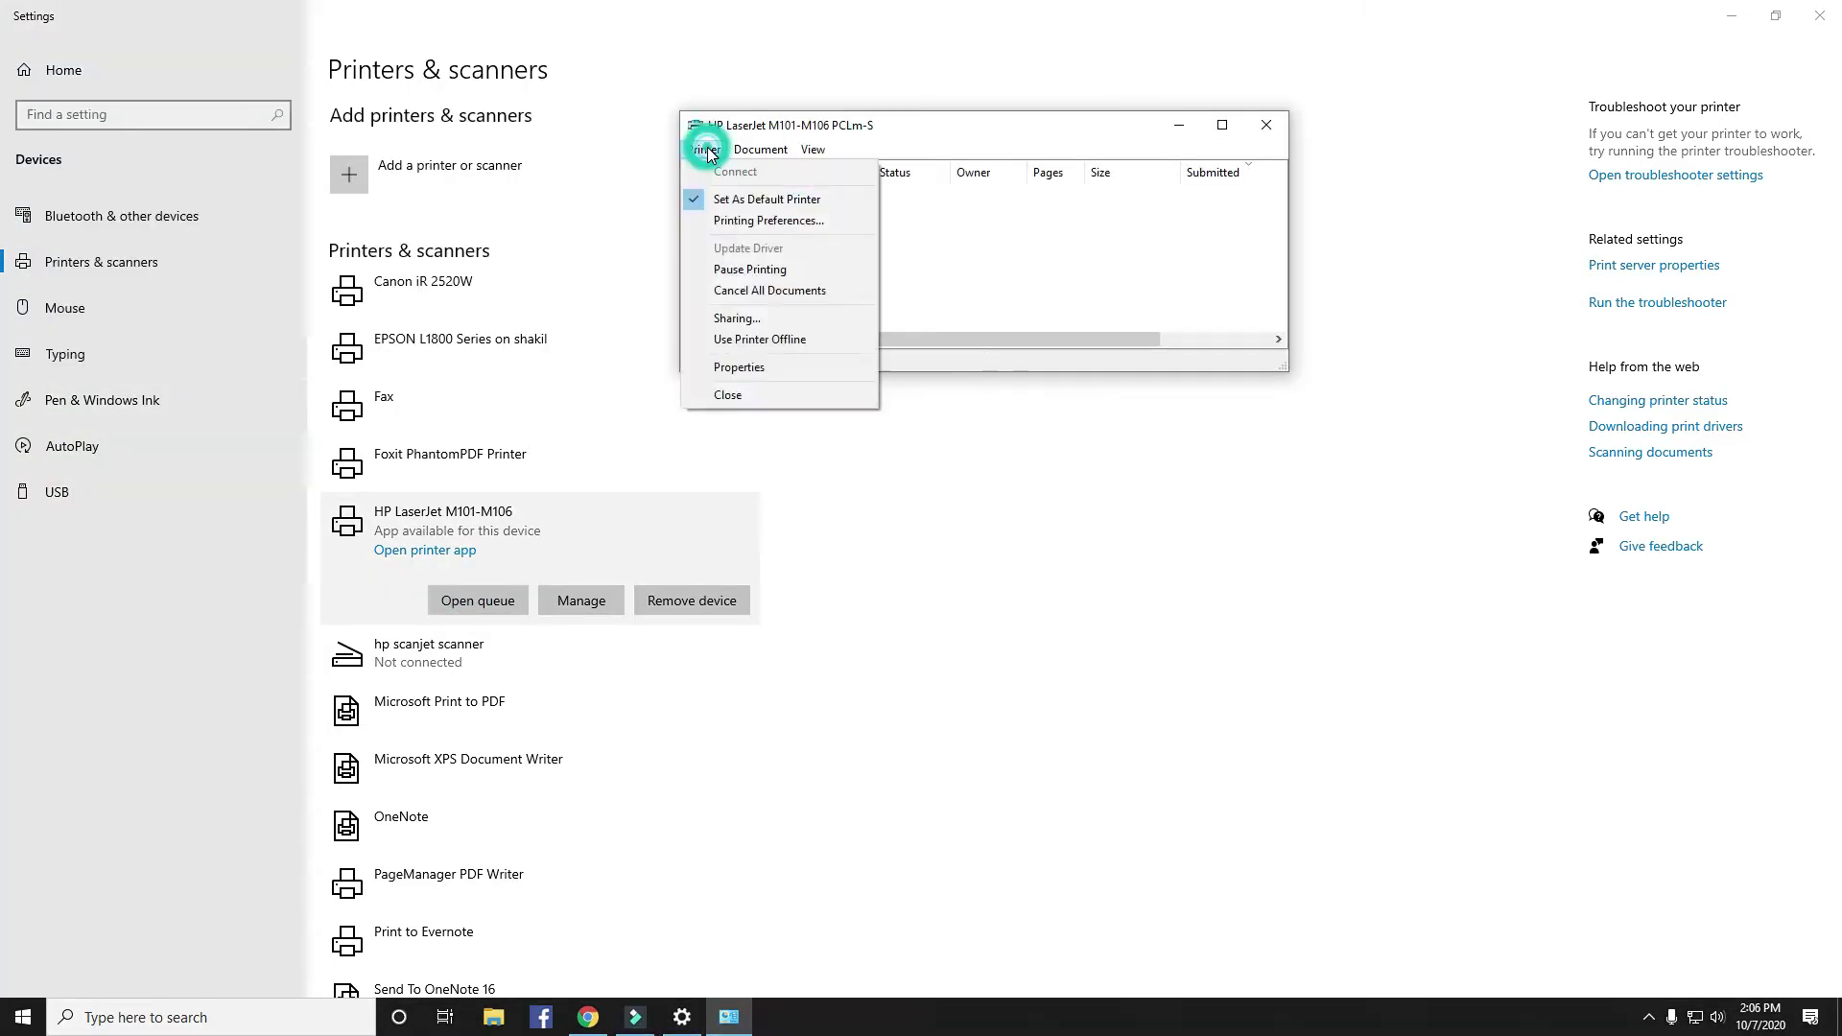
{"action": "left_click", "coordinate": [755, 292]}
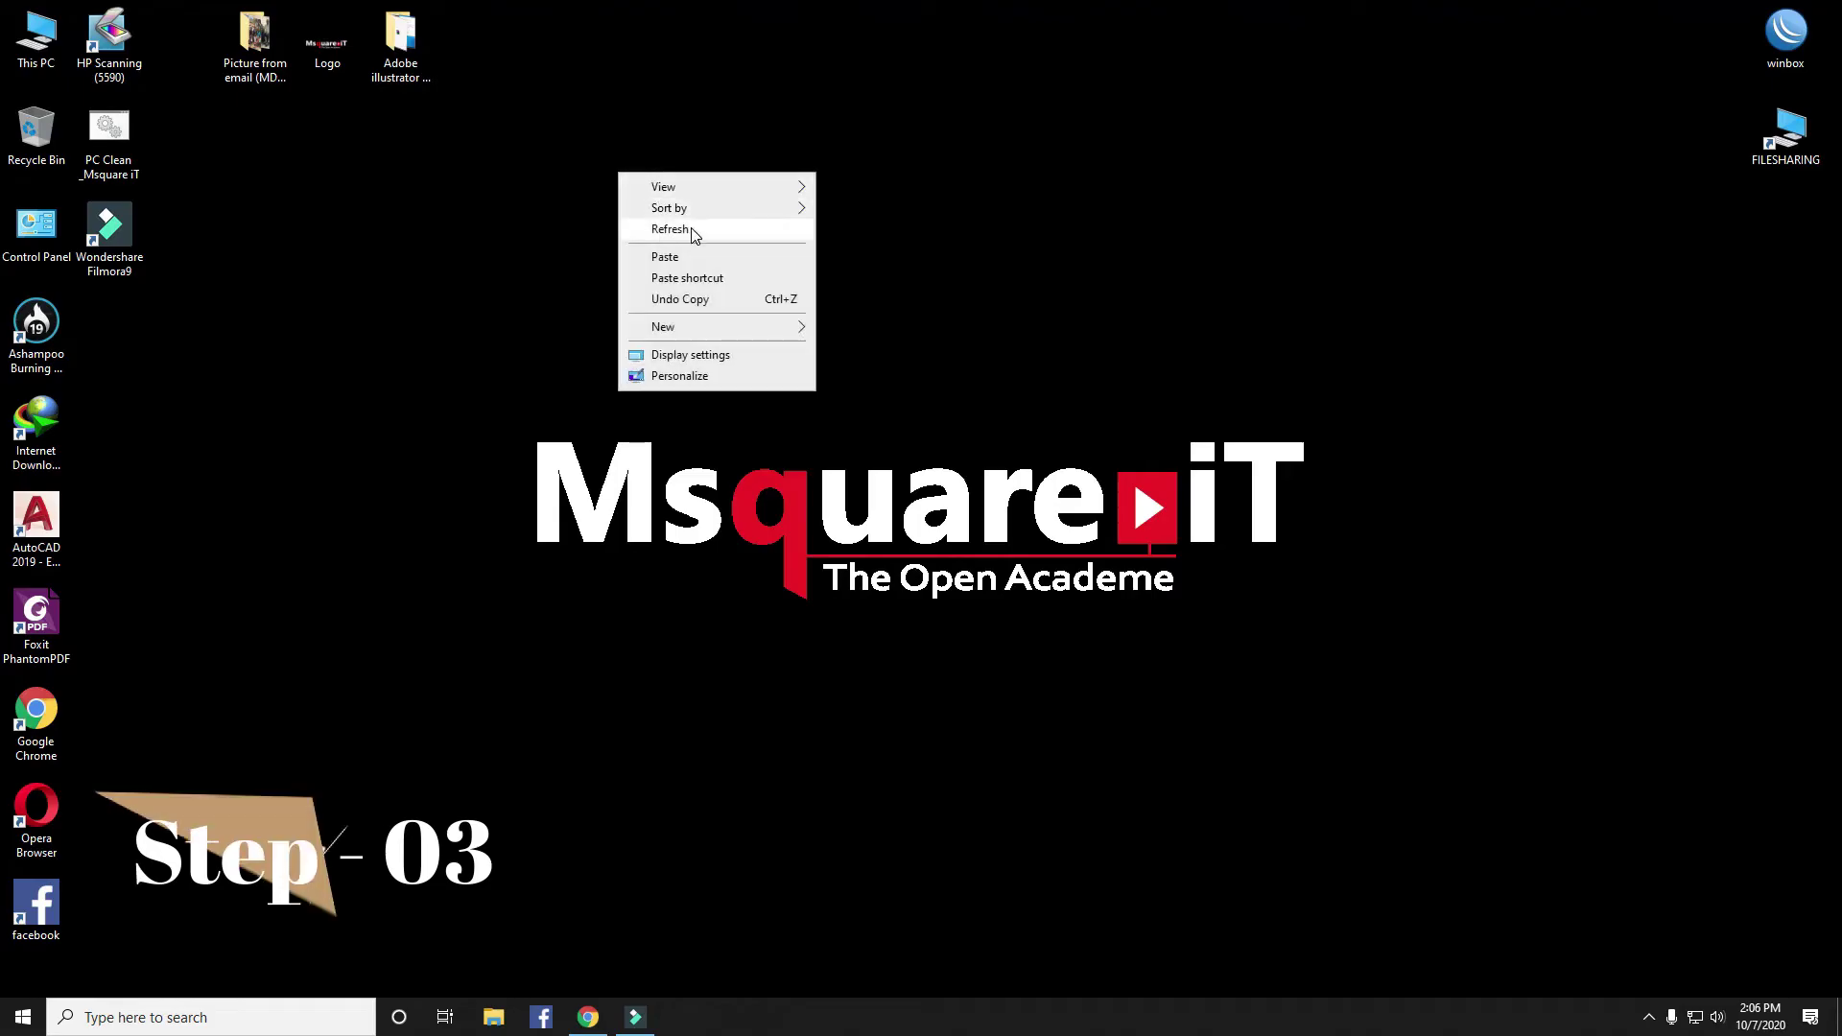
Step: Refresh the desktop, then run 'spool' to open C:\Windows\System32\spool
{"action": "right_click", "coordinate": [383, 229]}
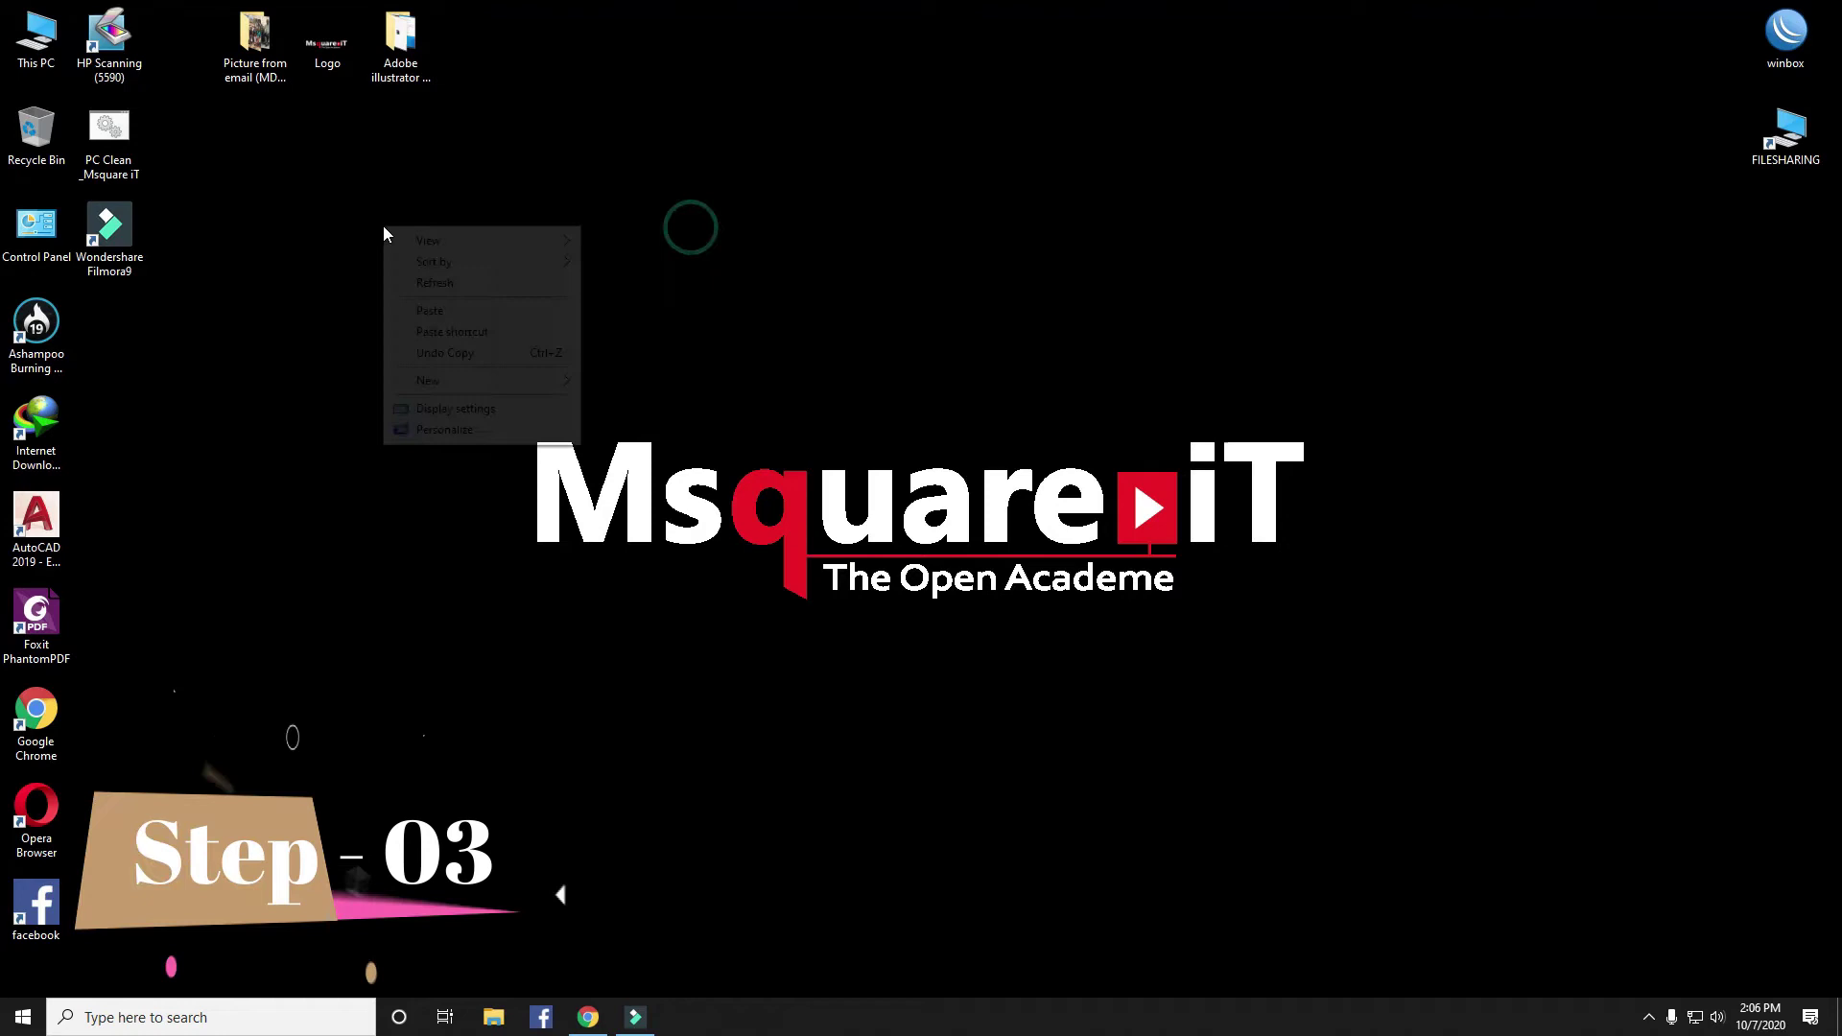
{"action": "left_click", "coordinate": [449, 284]}
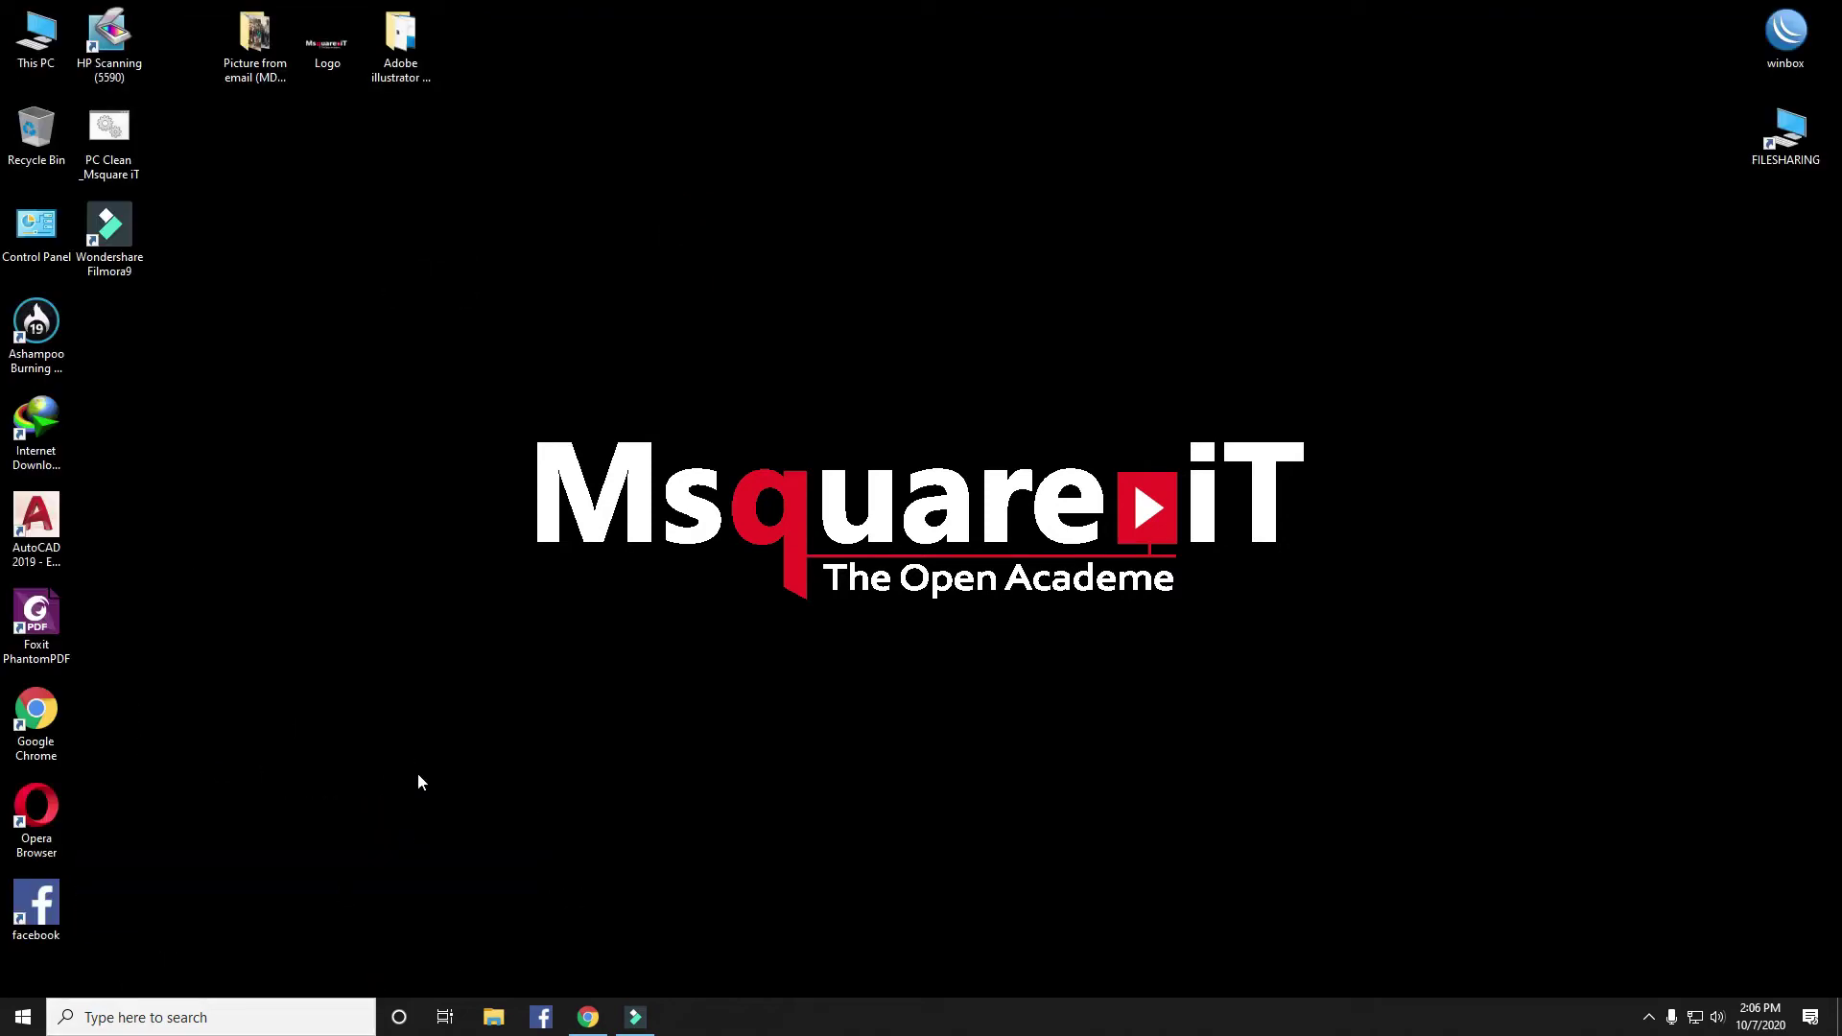
{"action": "key", "text": "super+r"}
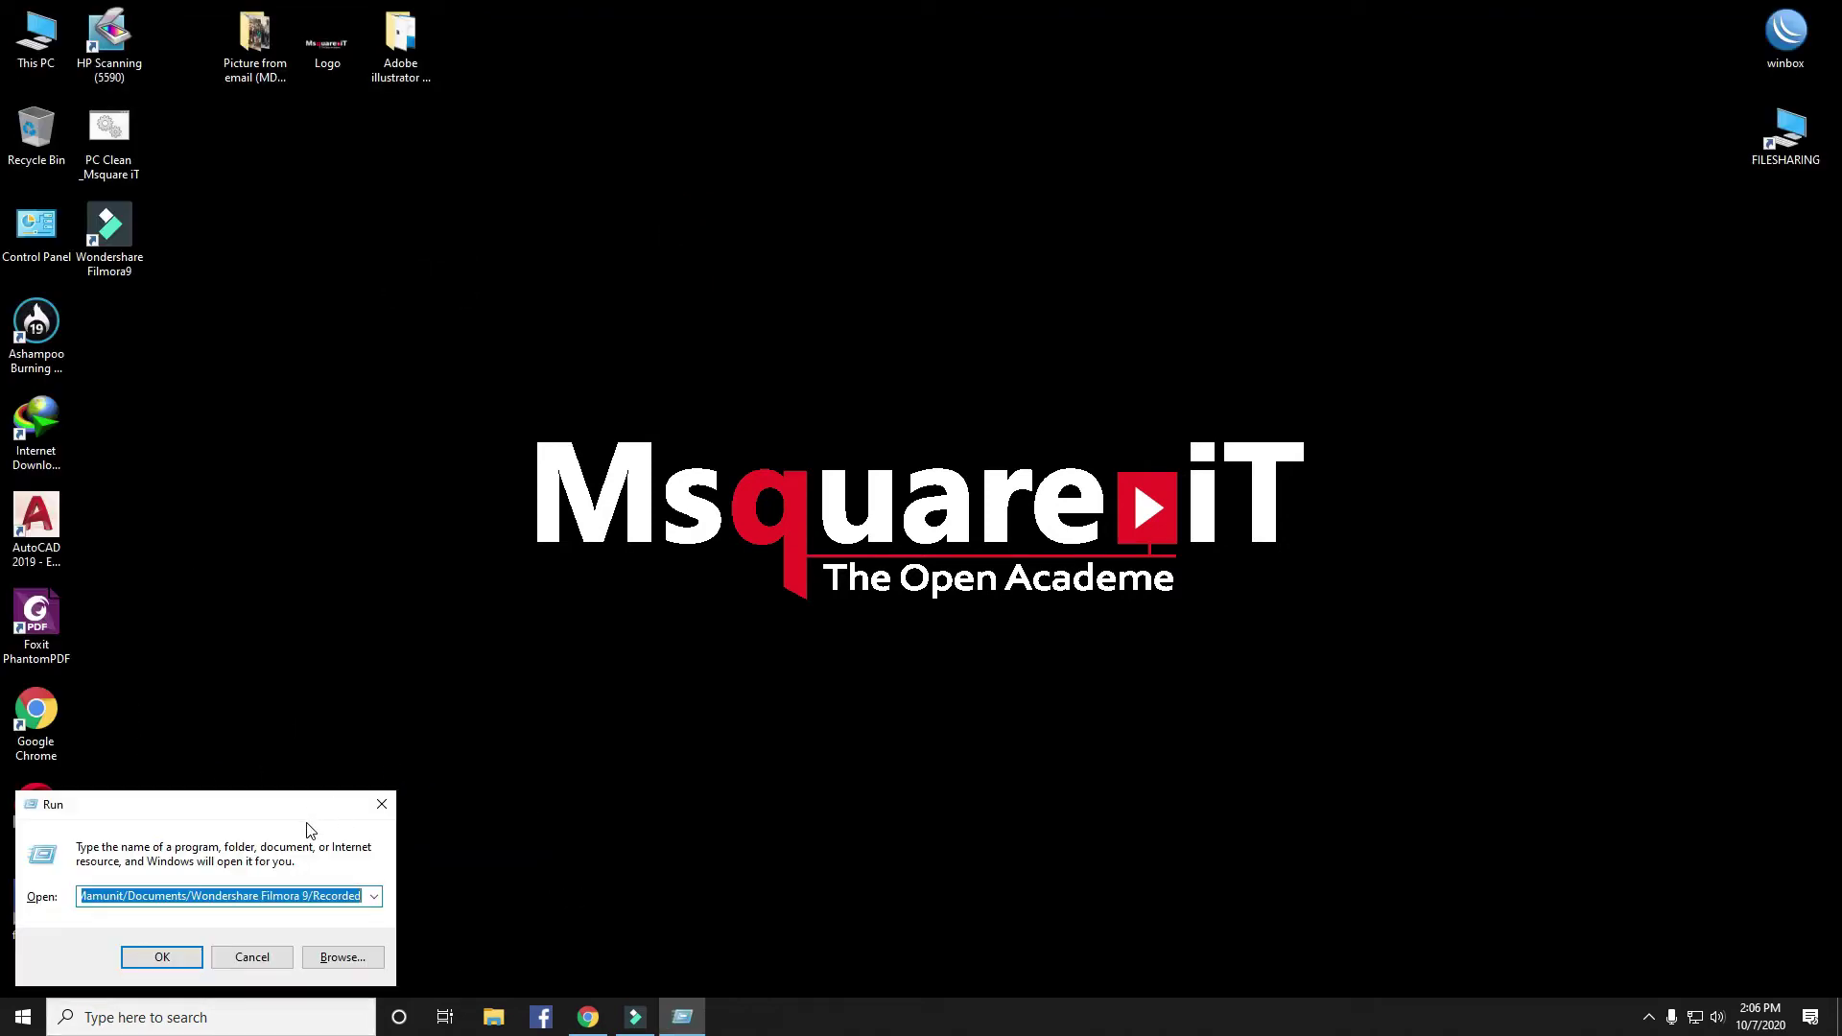
{"action": "type", "text": "s"}
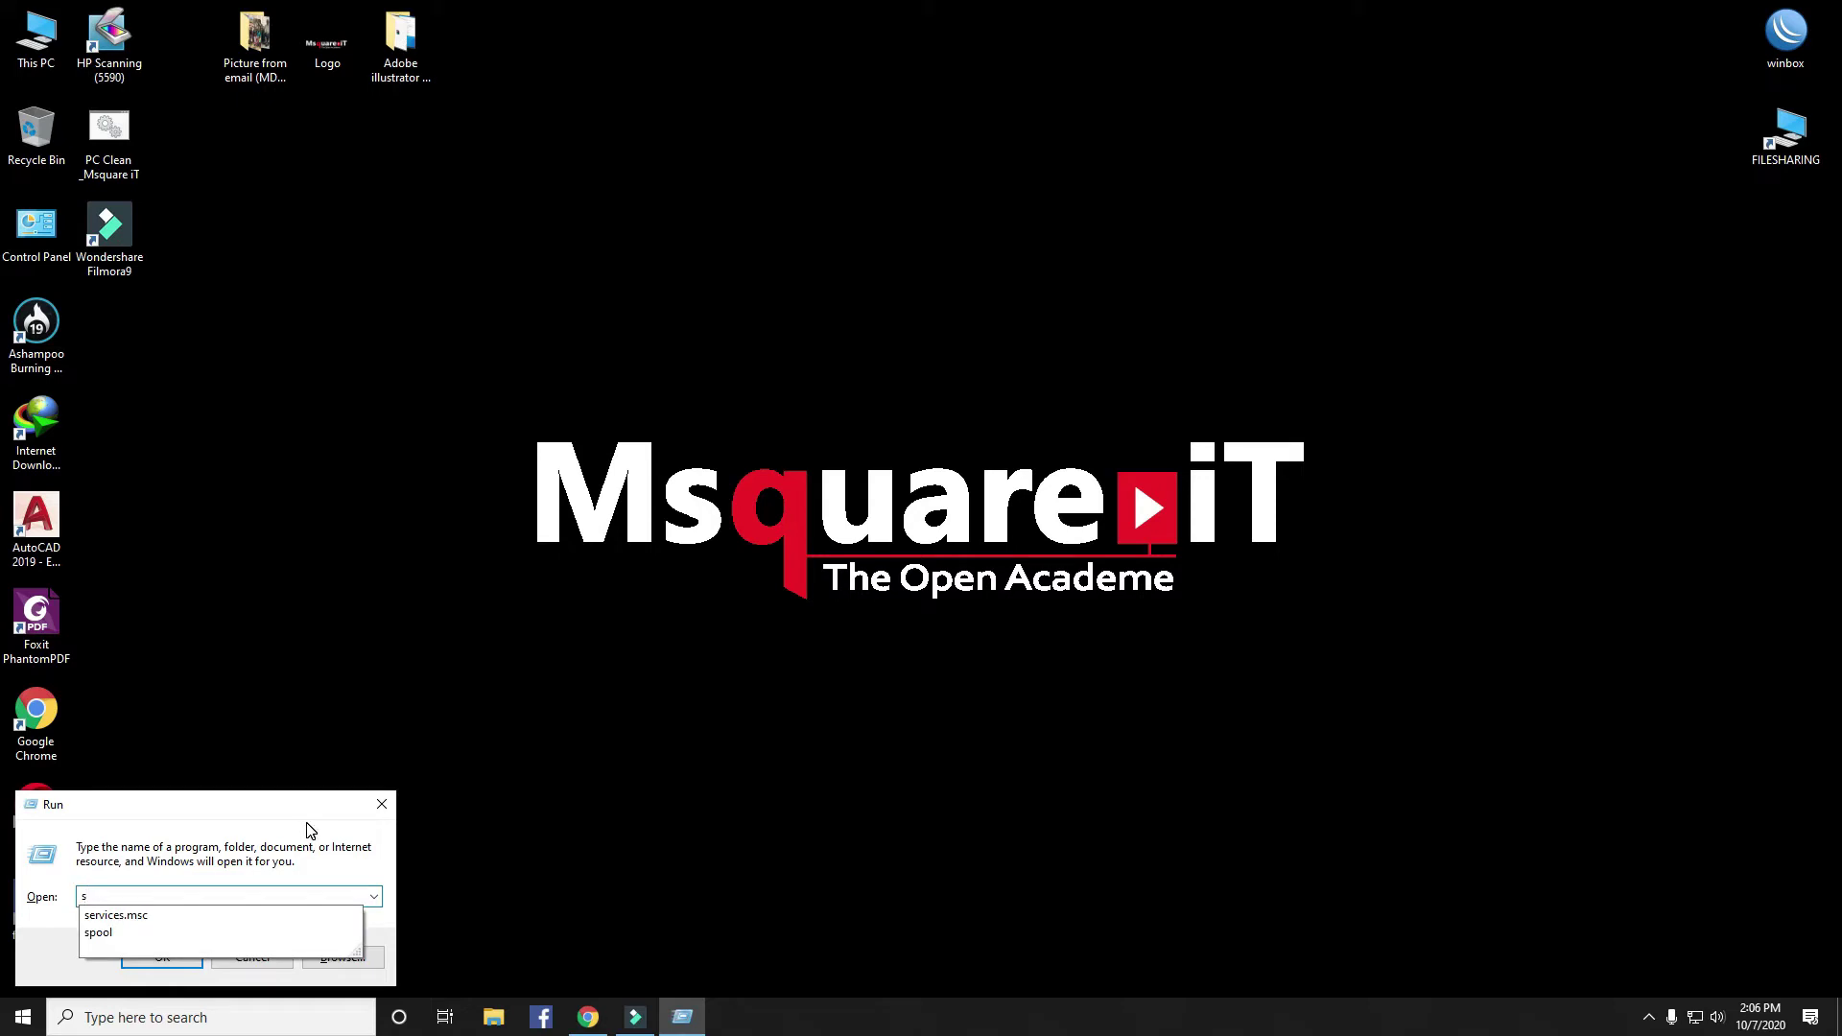
{"action": "type", "text": "pool"}
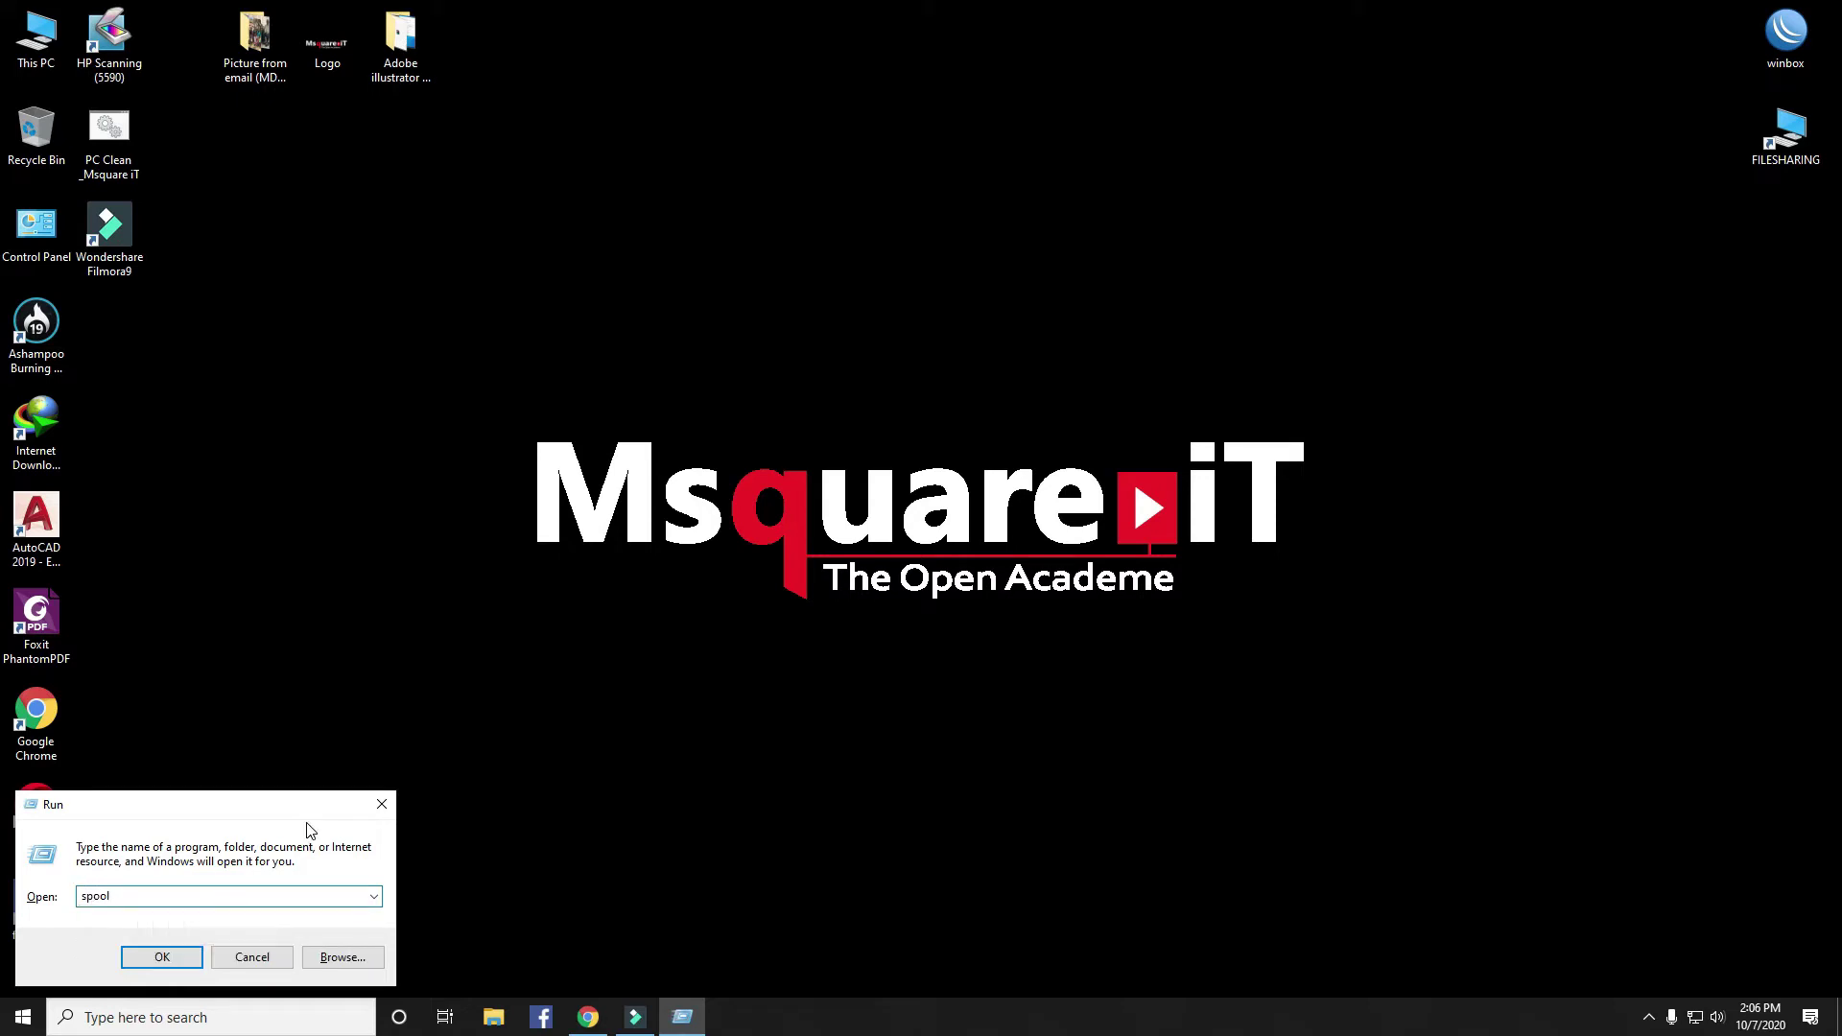
{"action": "key", "text": "Return"}
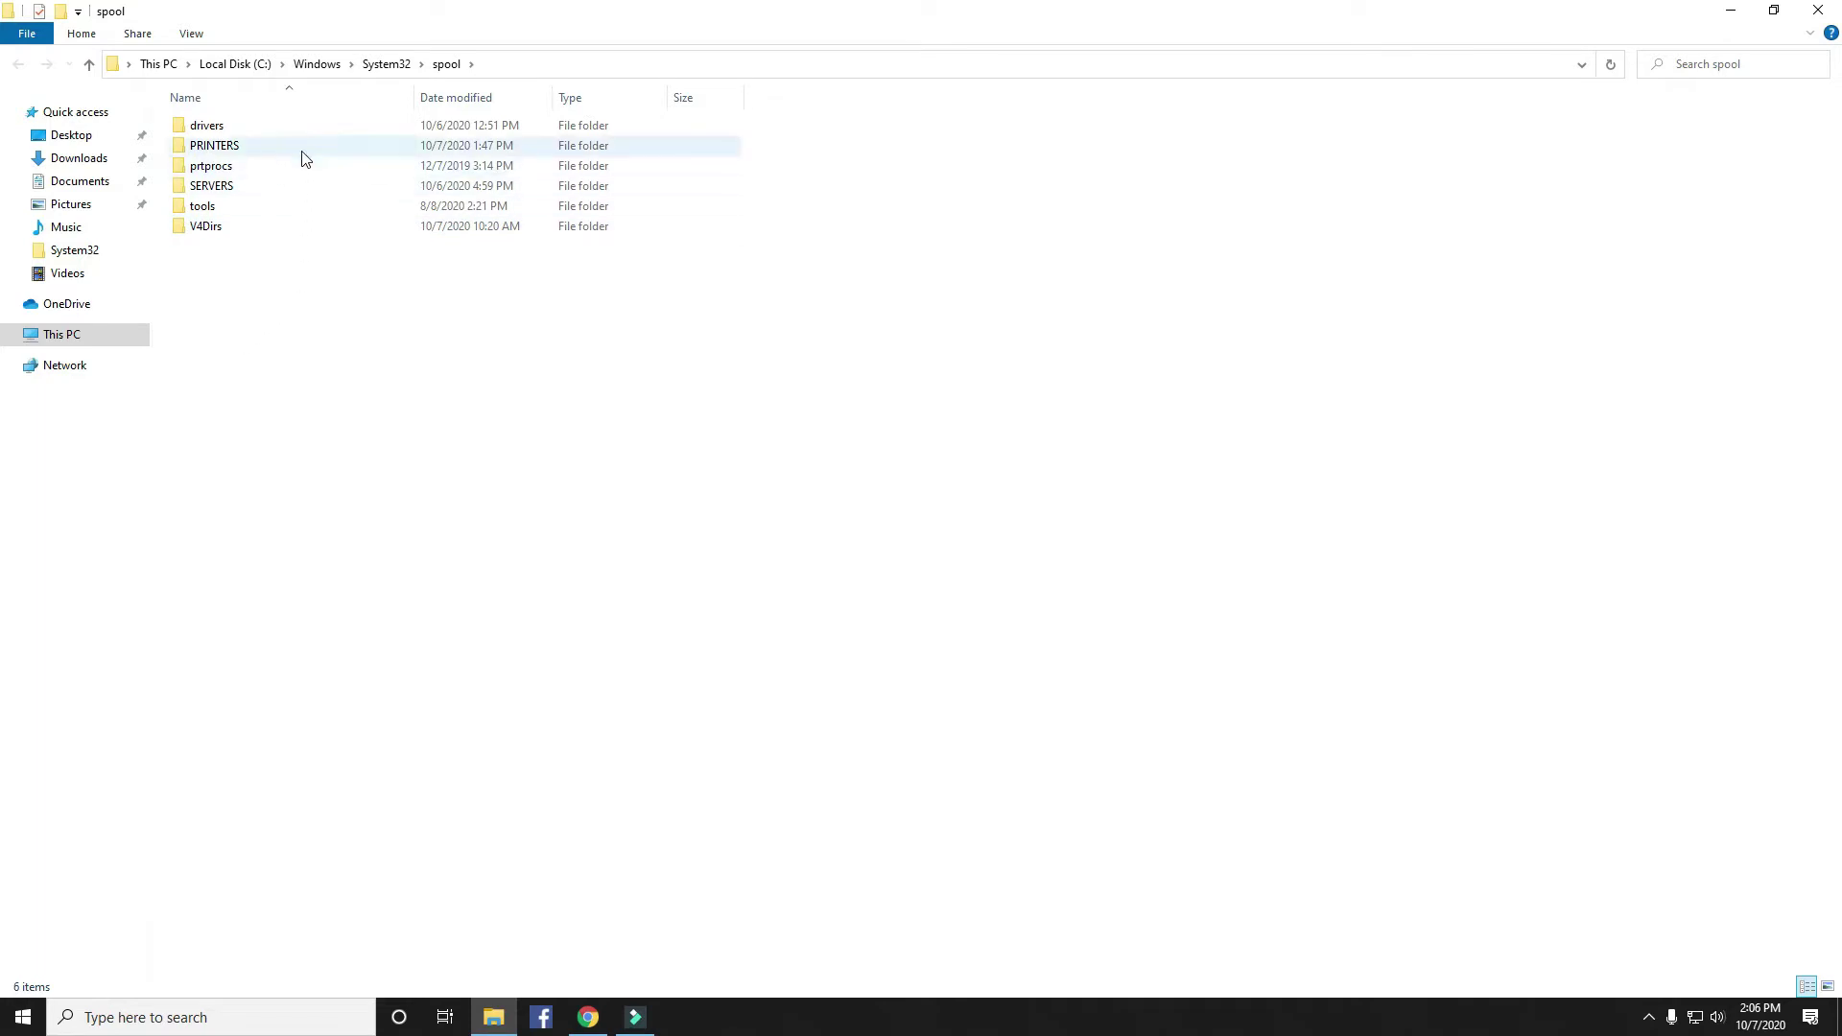
Step: Delete the .TMP file in PRINTERS, skipping the in-use FP00000, and close Explorer
{"action": "double_click", "coordinate": [244, 154]}
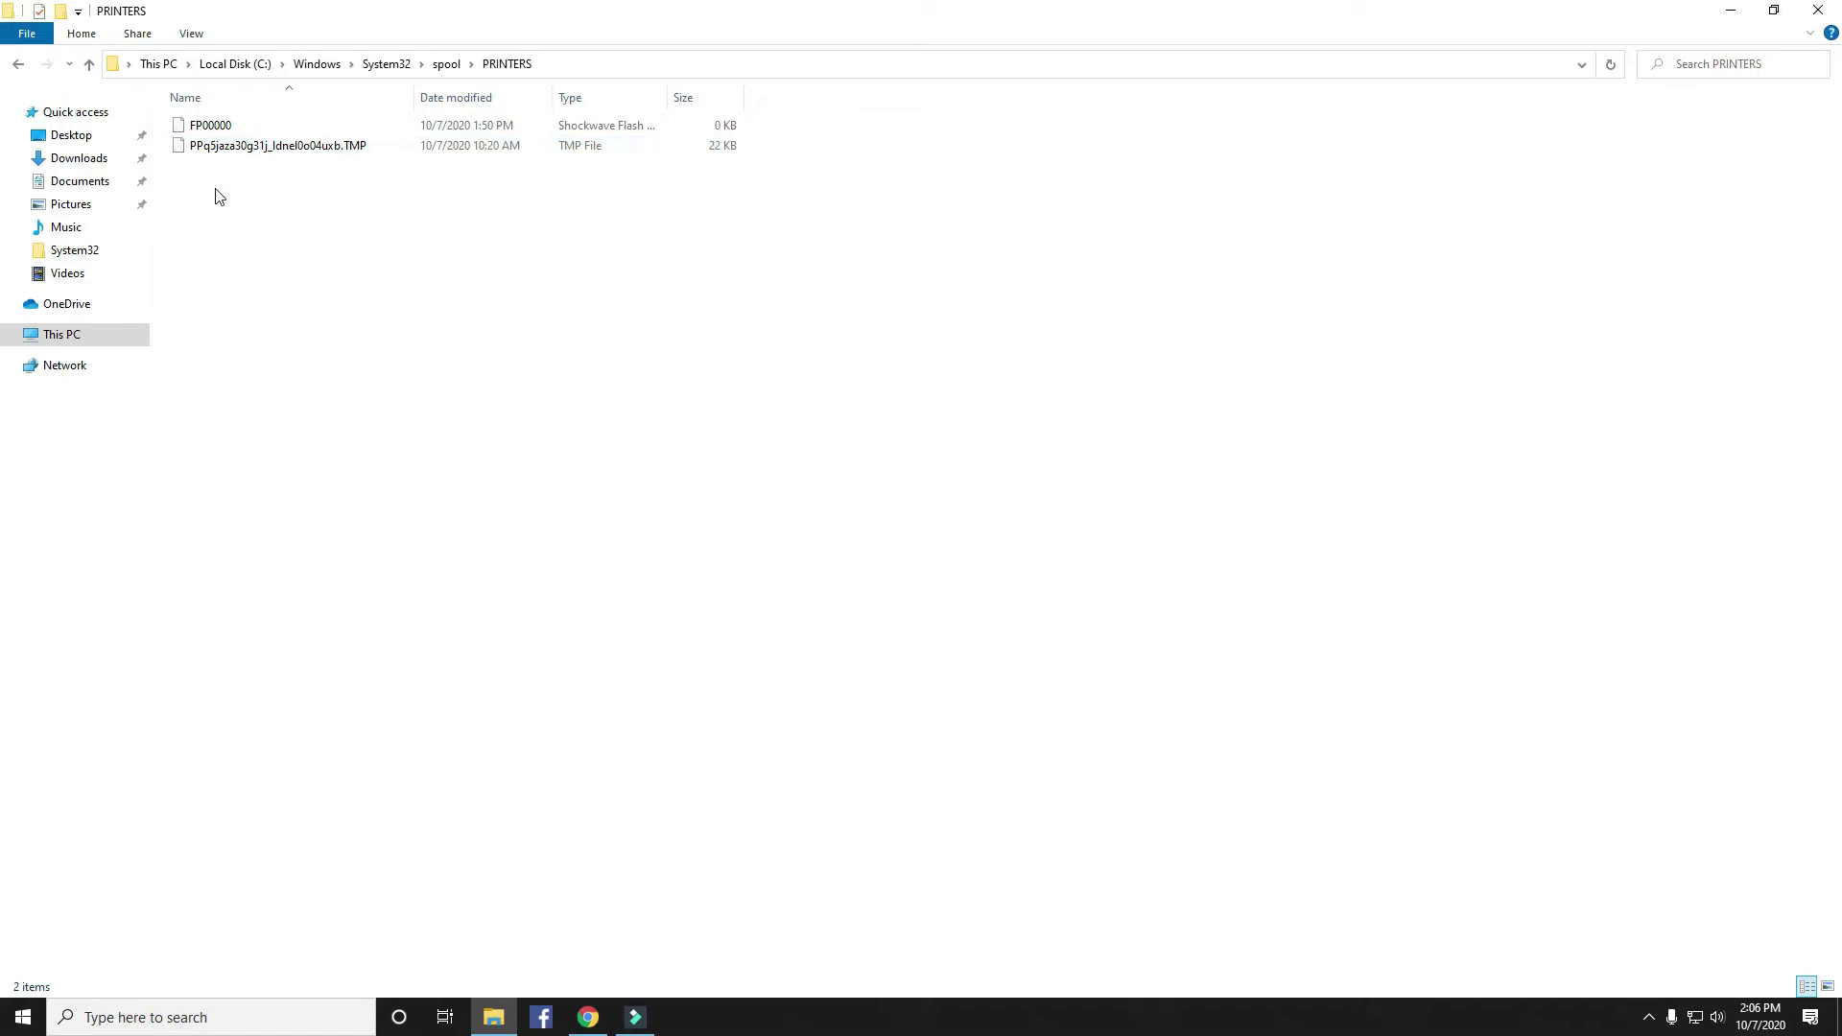
{"action": "left_click_drag", "start_coordinate": [252, 217], "coordinate": [178, 120]}
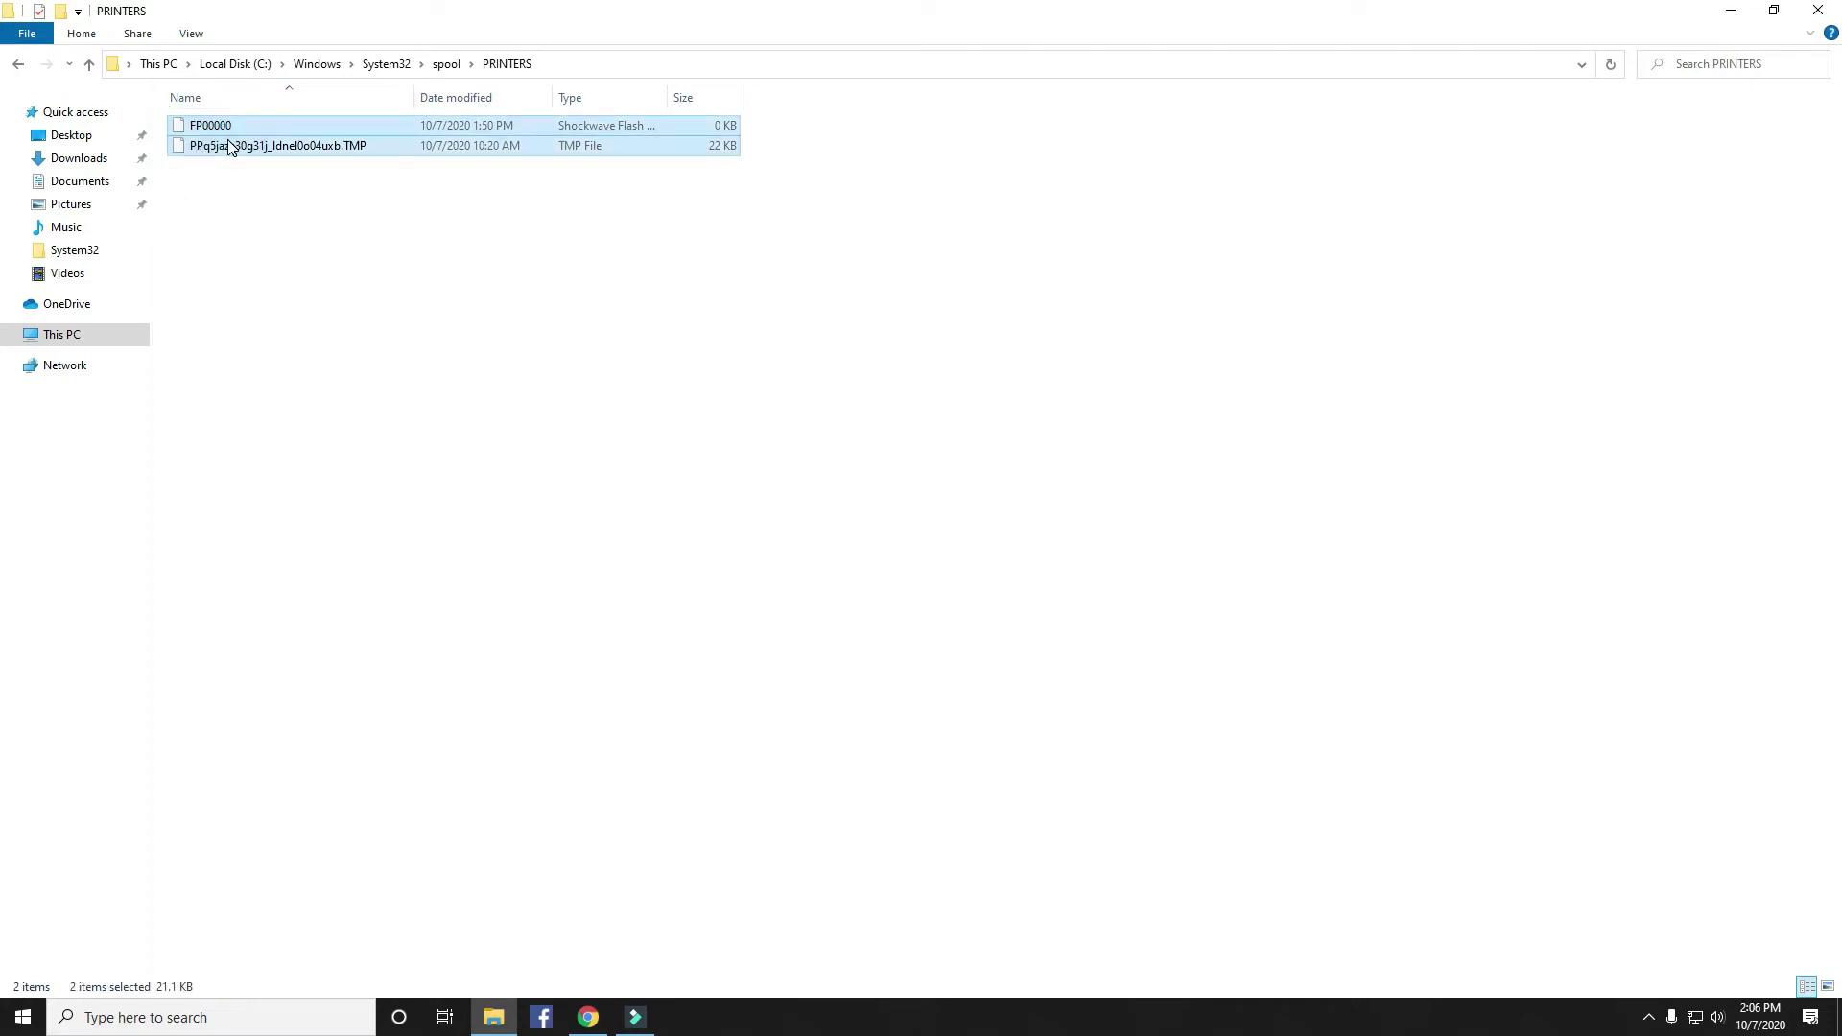
{"action": "right_click", "coordinate": [211, 145]}
{"action": "left_click", "coordinate": [272, 412]}
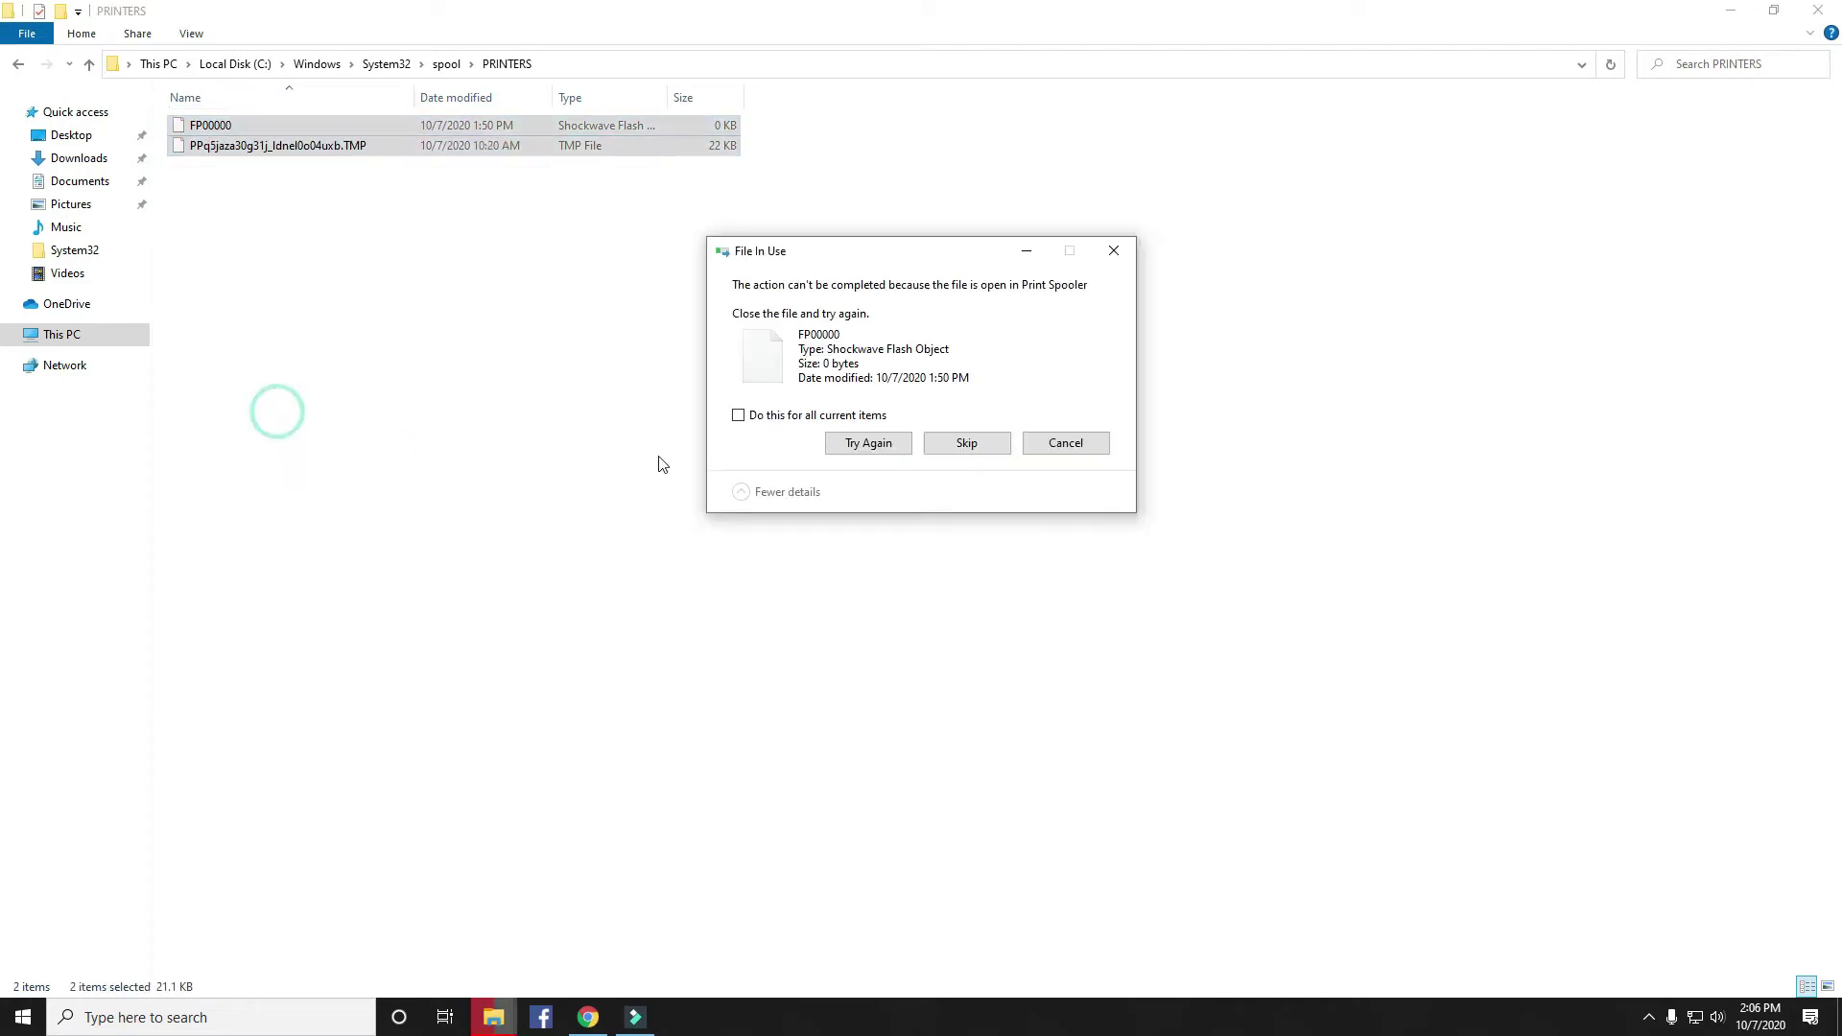
{"action": "left_click", "coordinate": [738, 415]}
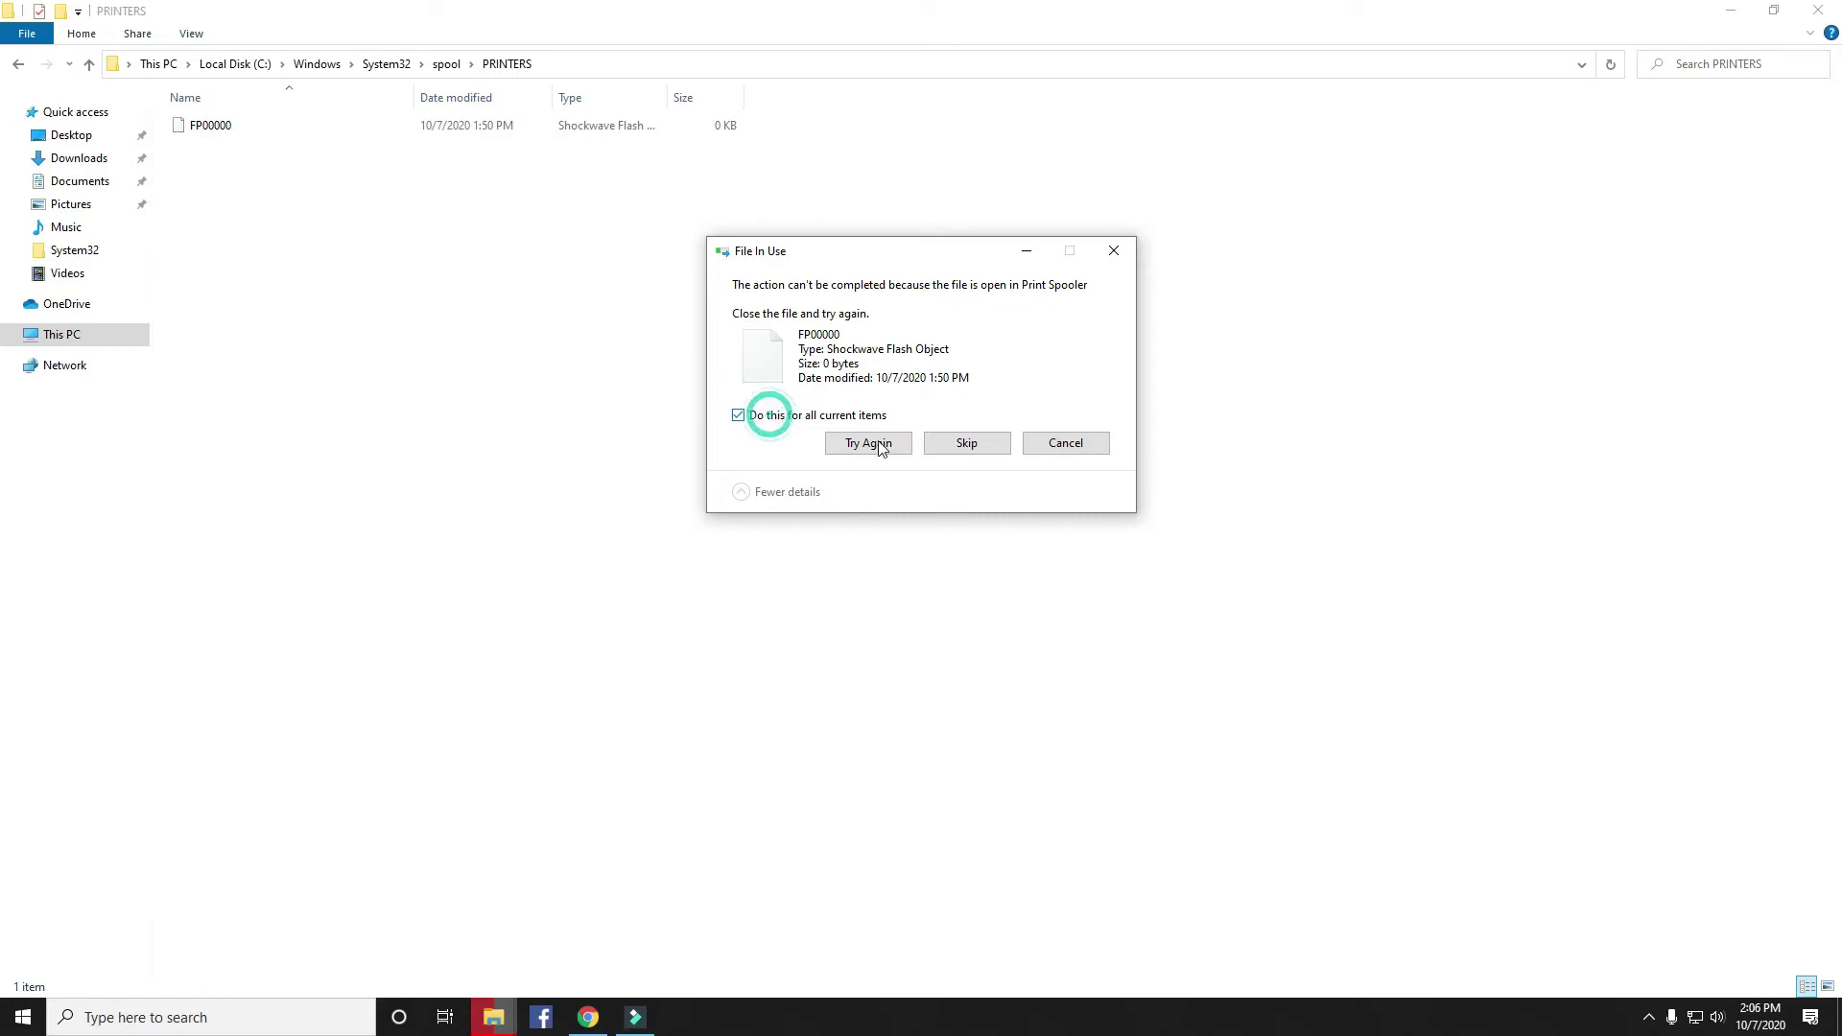
{"action": "left_click", "coordinate": [964, 443]}
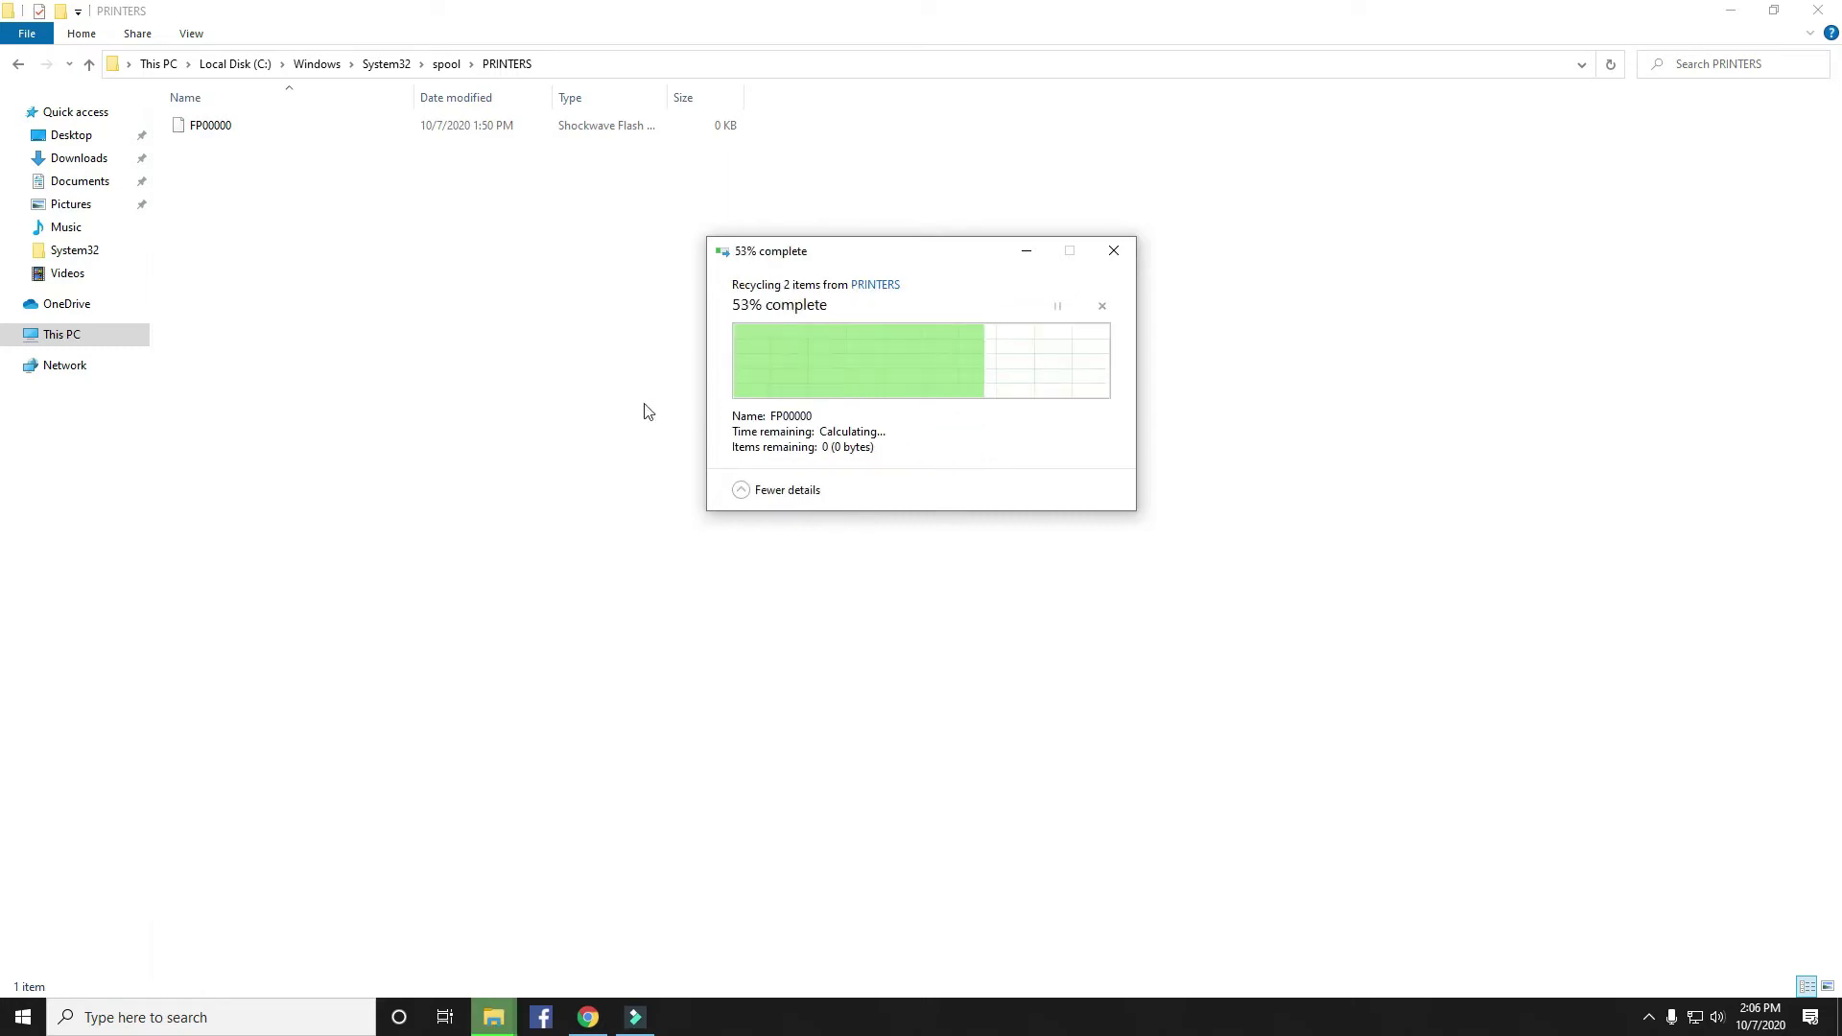
{"action": "left_click", "coordinate": [1818, 10]}
Step: Refresh the desktop and launch Command Prompt as administrator from a 'cmd' search
{"action": "right_click", "coordinate": [515, 173]}
{"action": "left_click", "coordinate": [578, 226]}
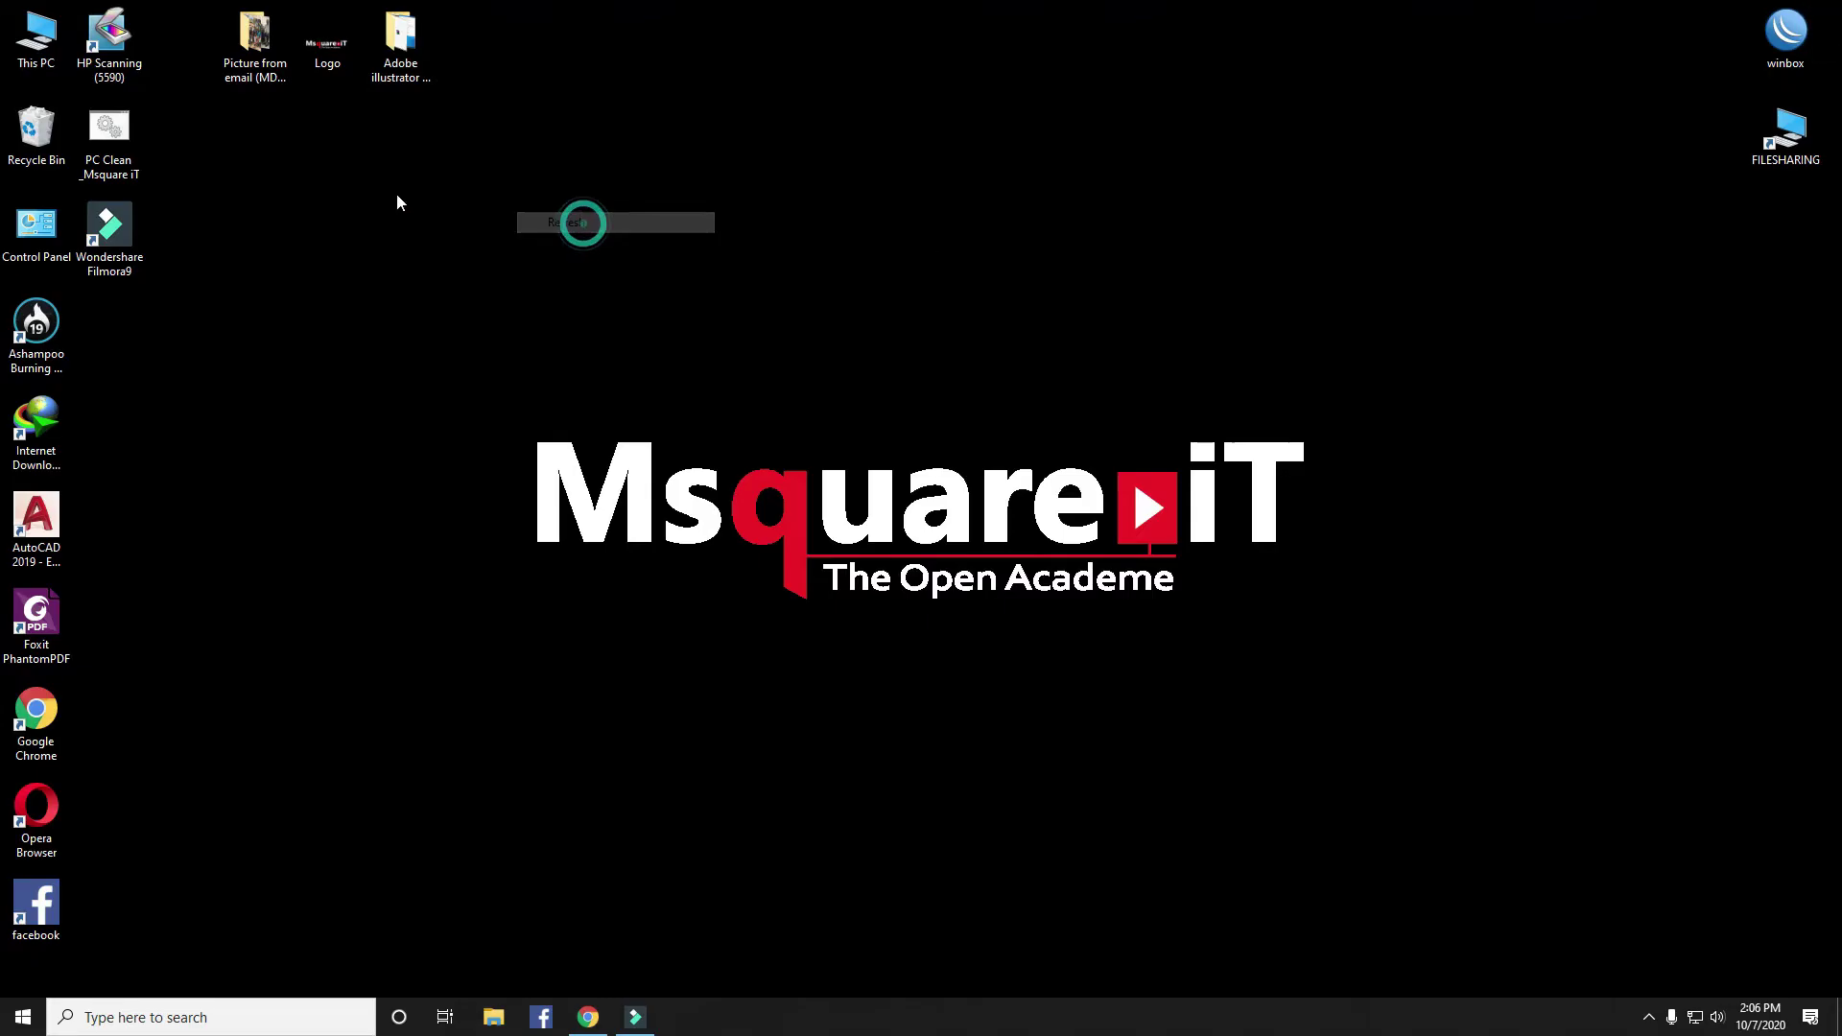
{"action": "key", "text": "super+s"}
{"action": "type", "text": "c"}
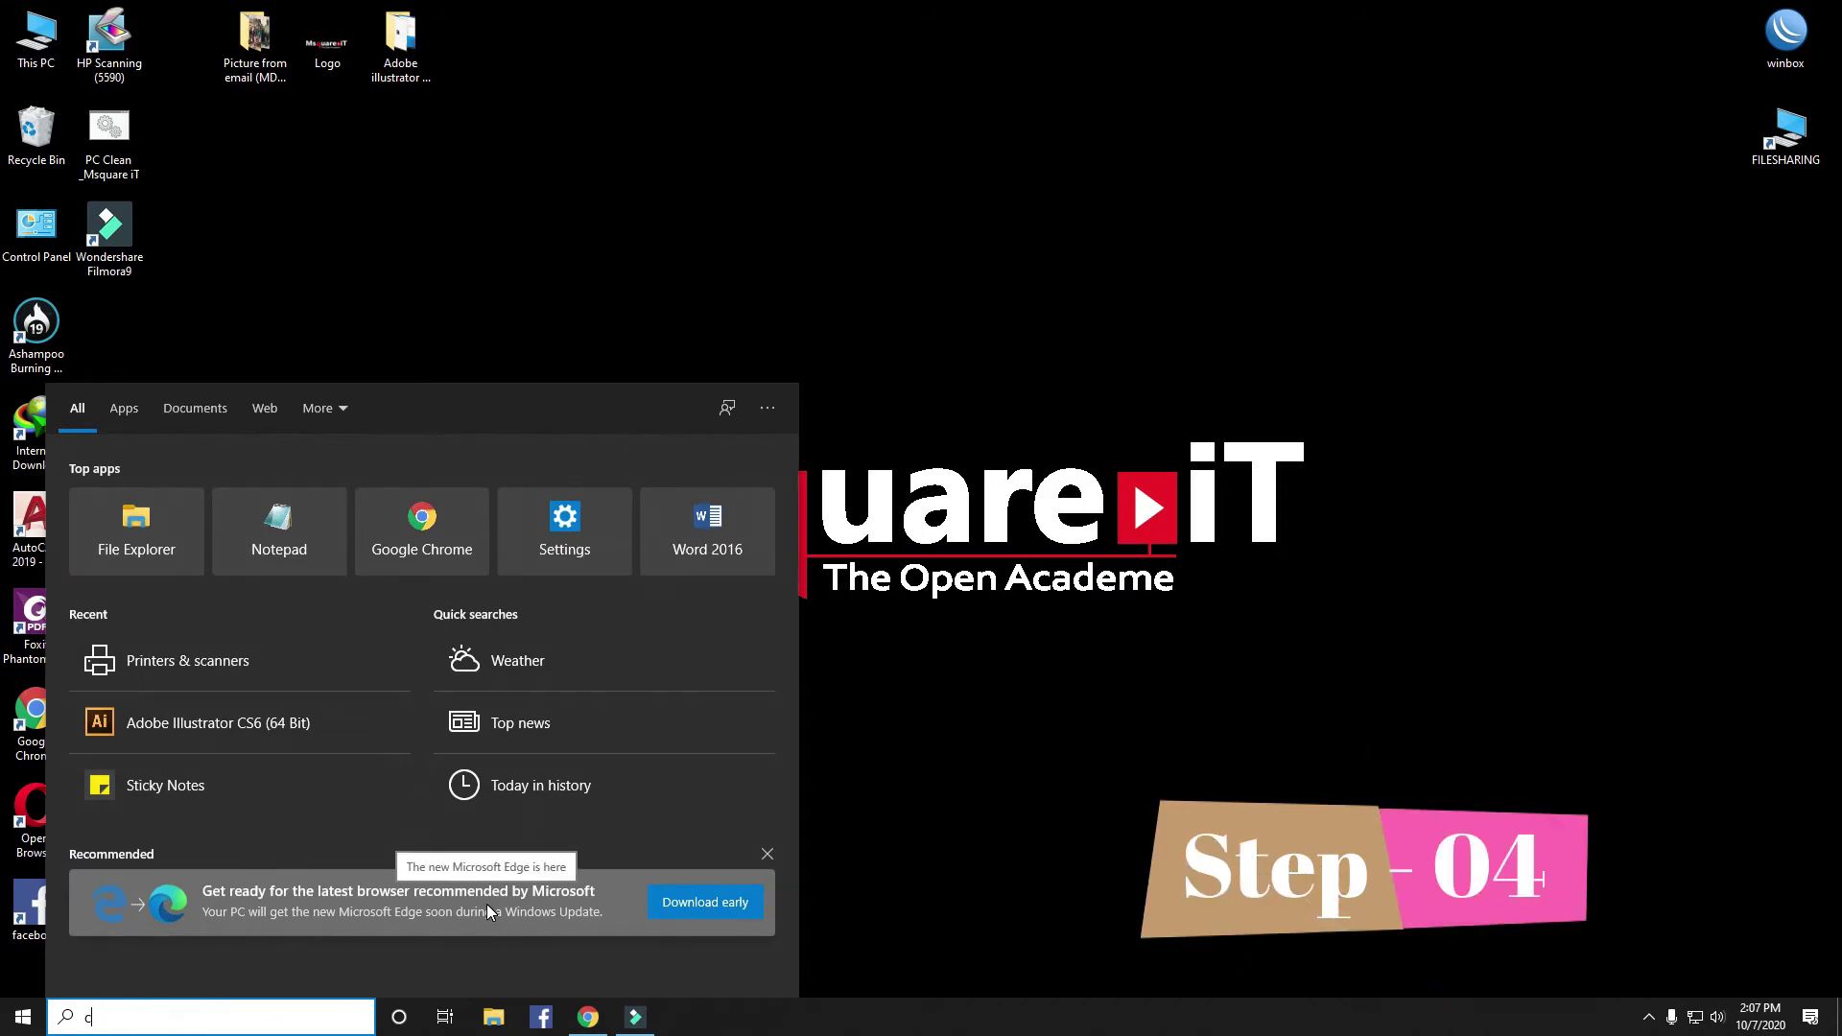
{"action": "type", "text": "md"}
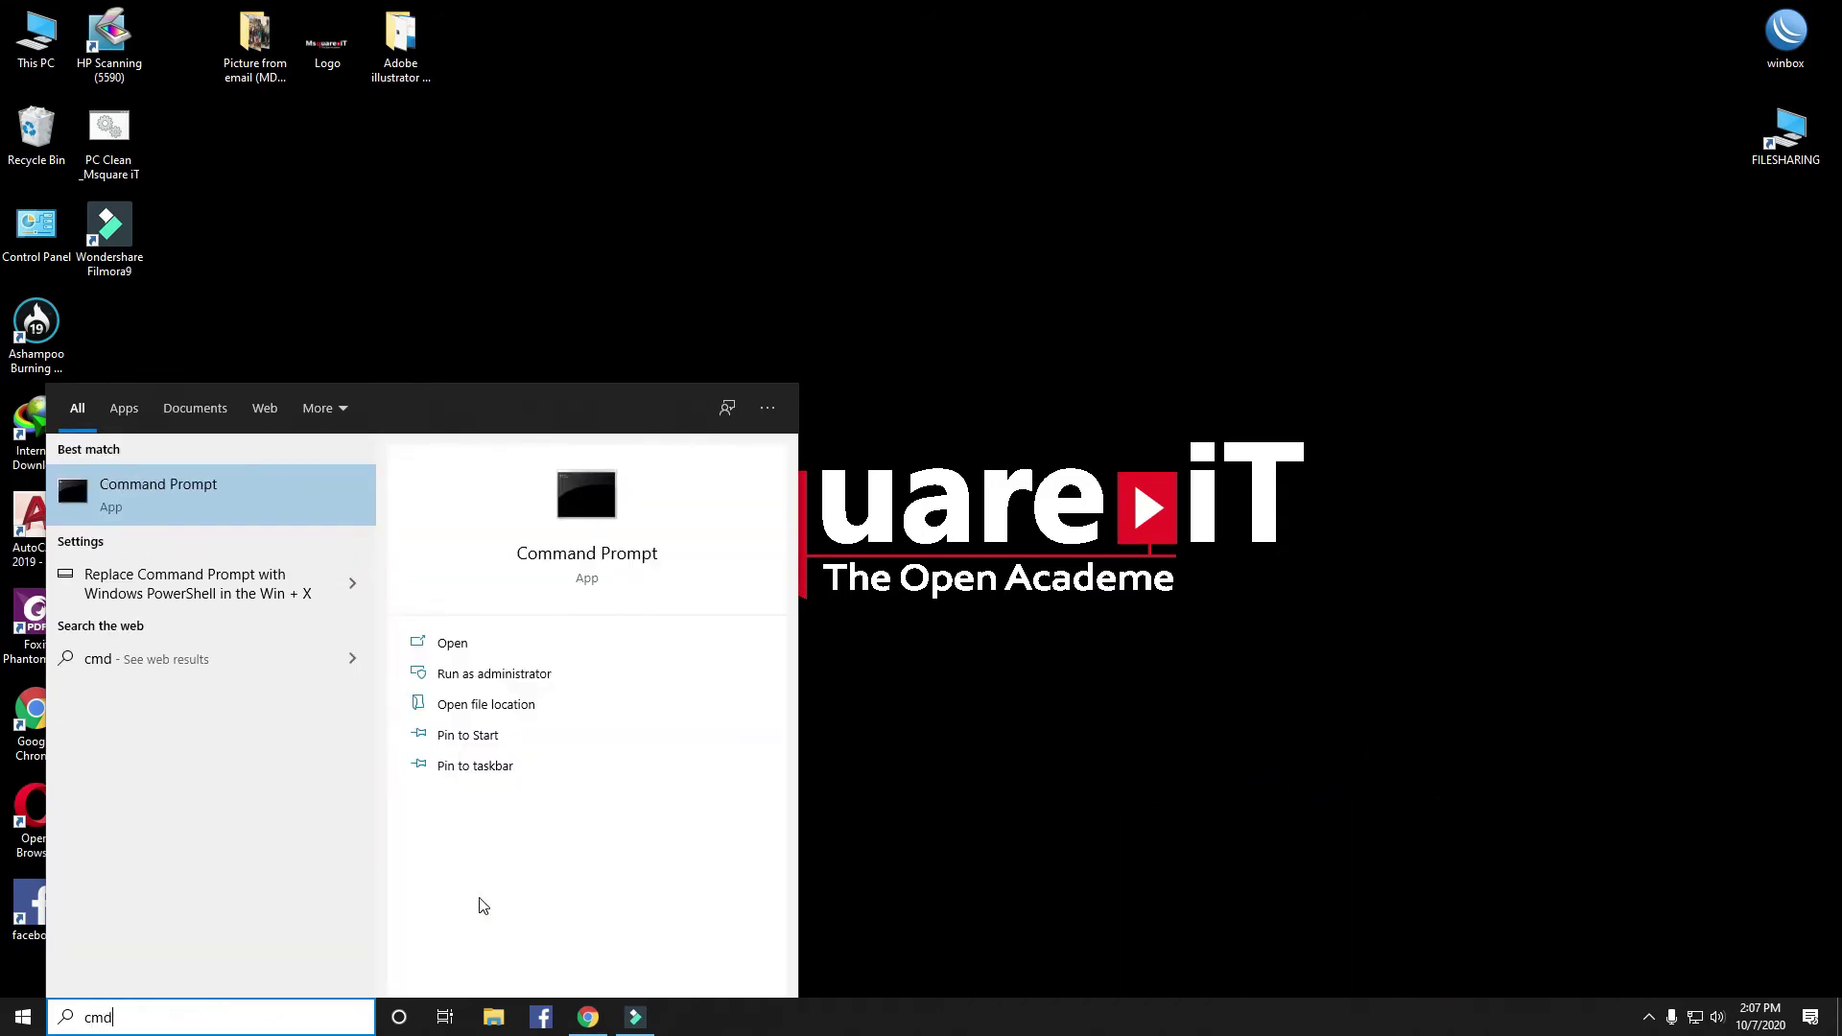
{"action": "left_click", "coordinate": [476, 677]}
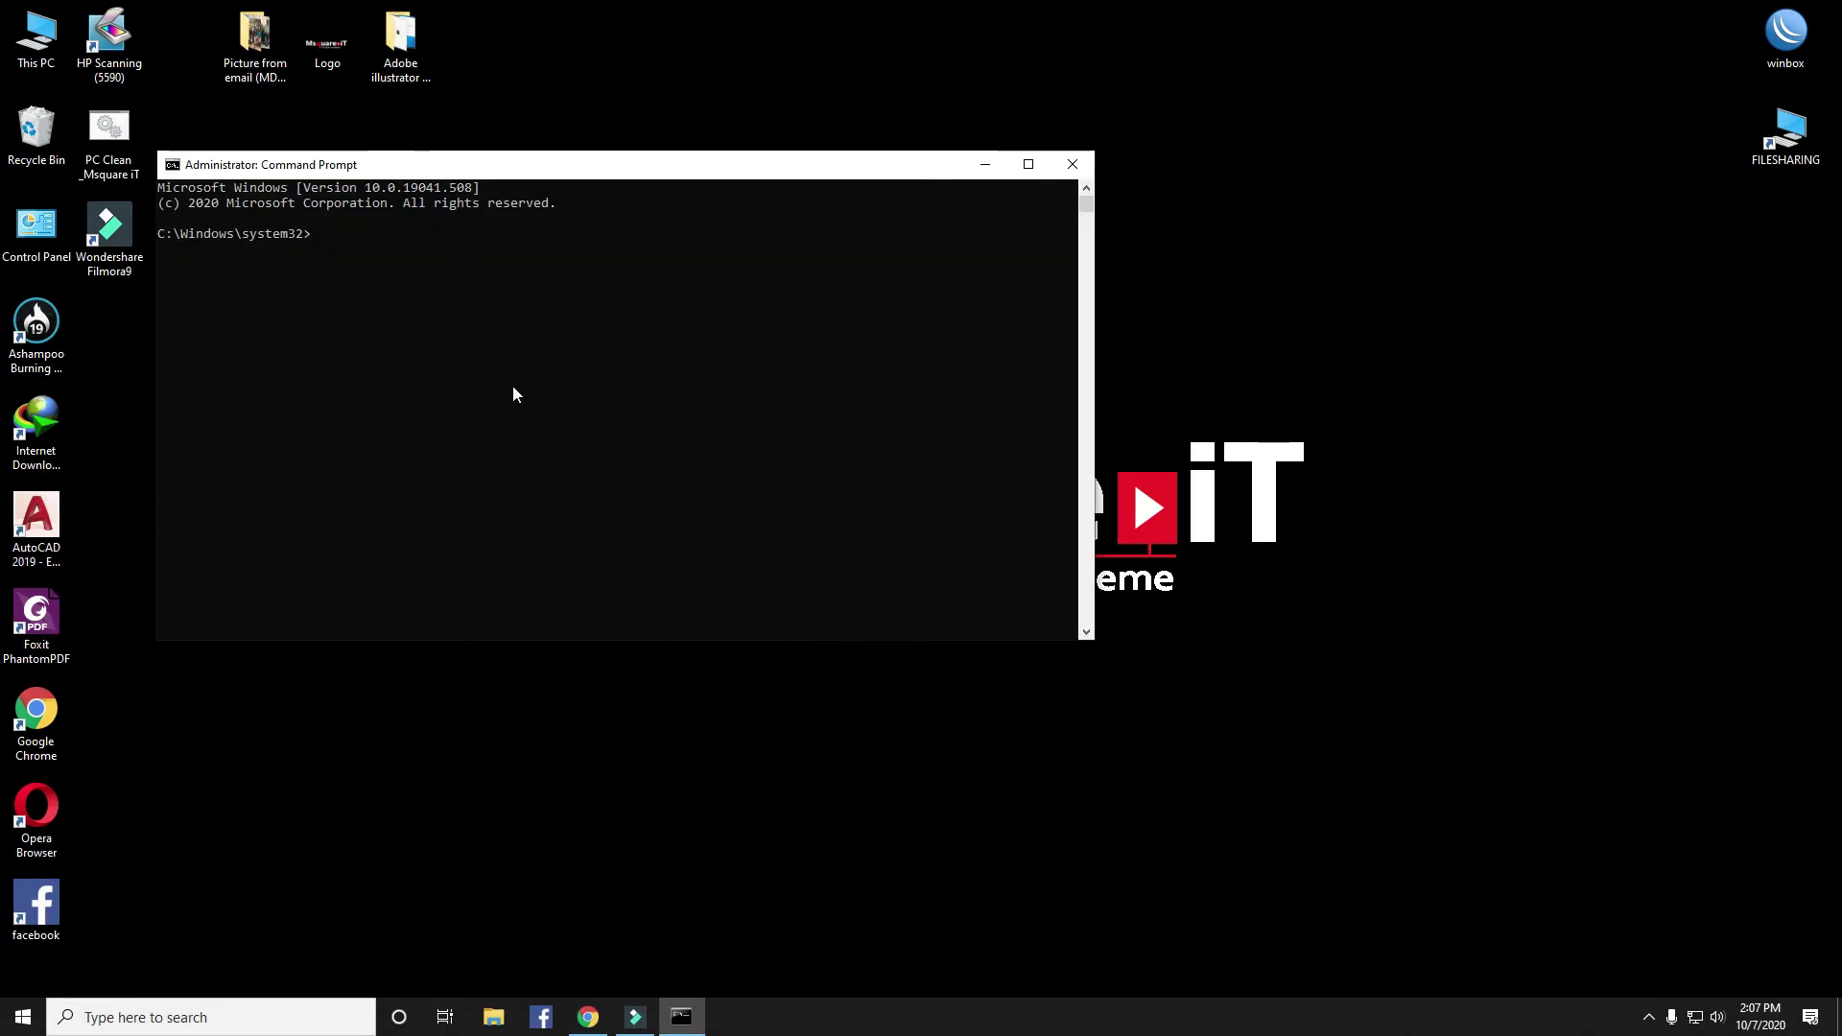
Step: Run ipconfig /flushdns, then cls and exit in the console
{"action": "type", "text": "ipcon"}
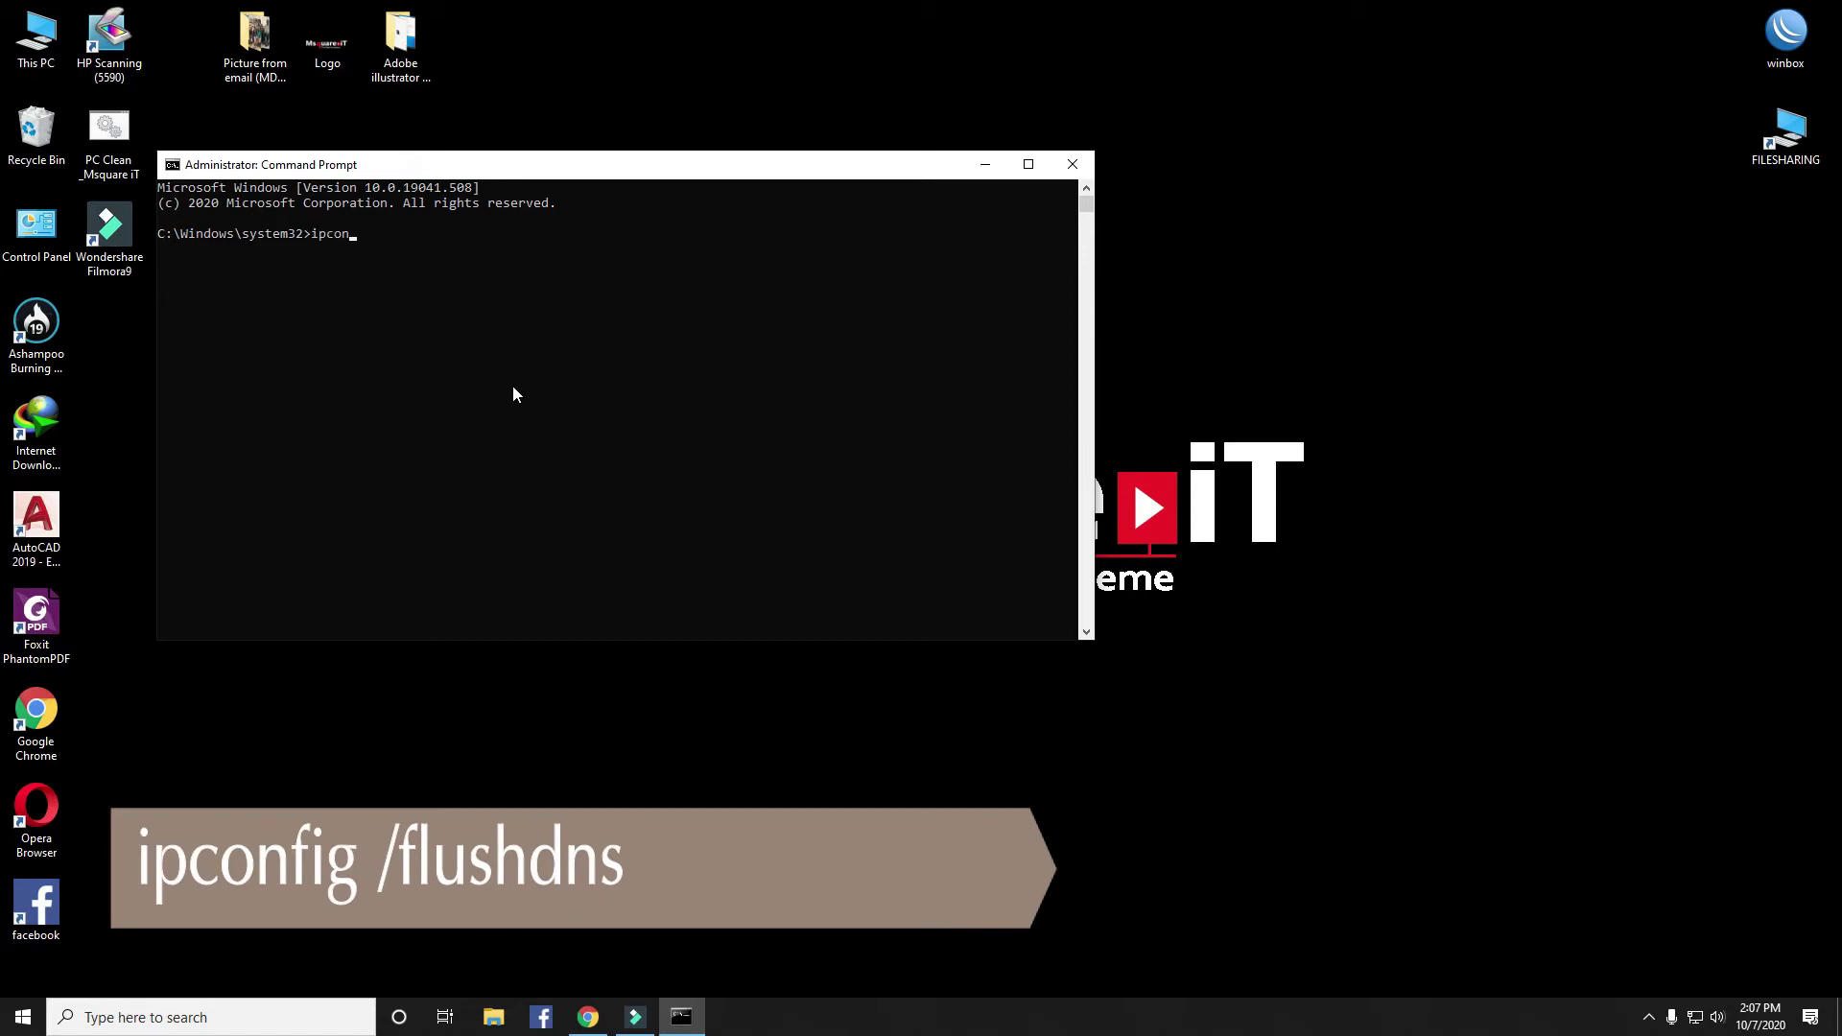
{"action": "type", "text": "fig /flushdns"}
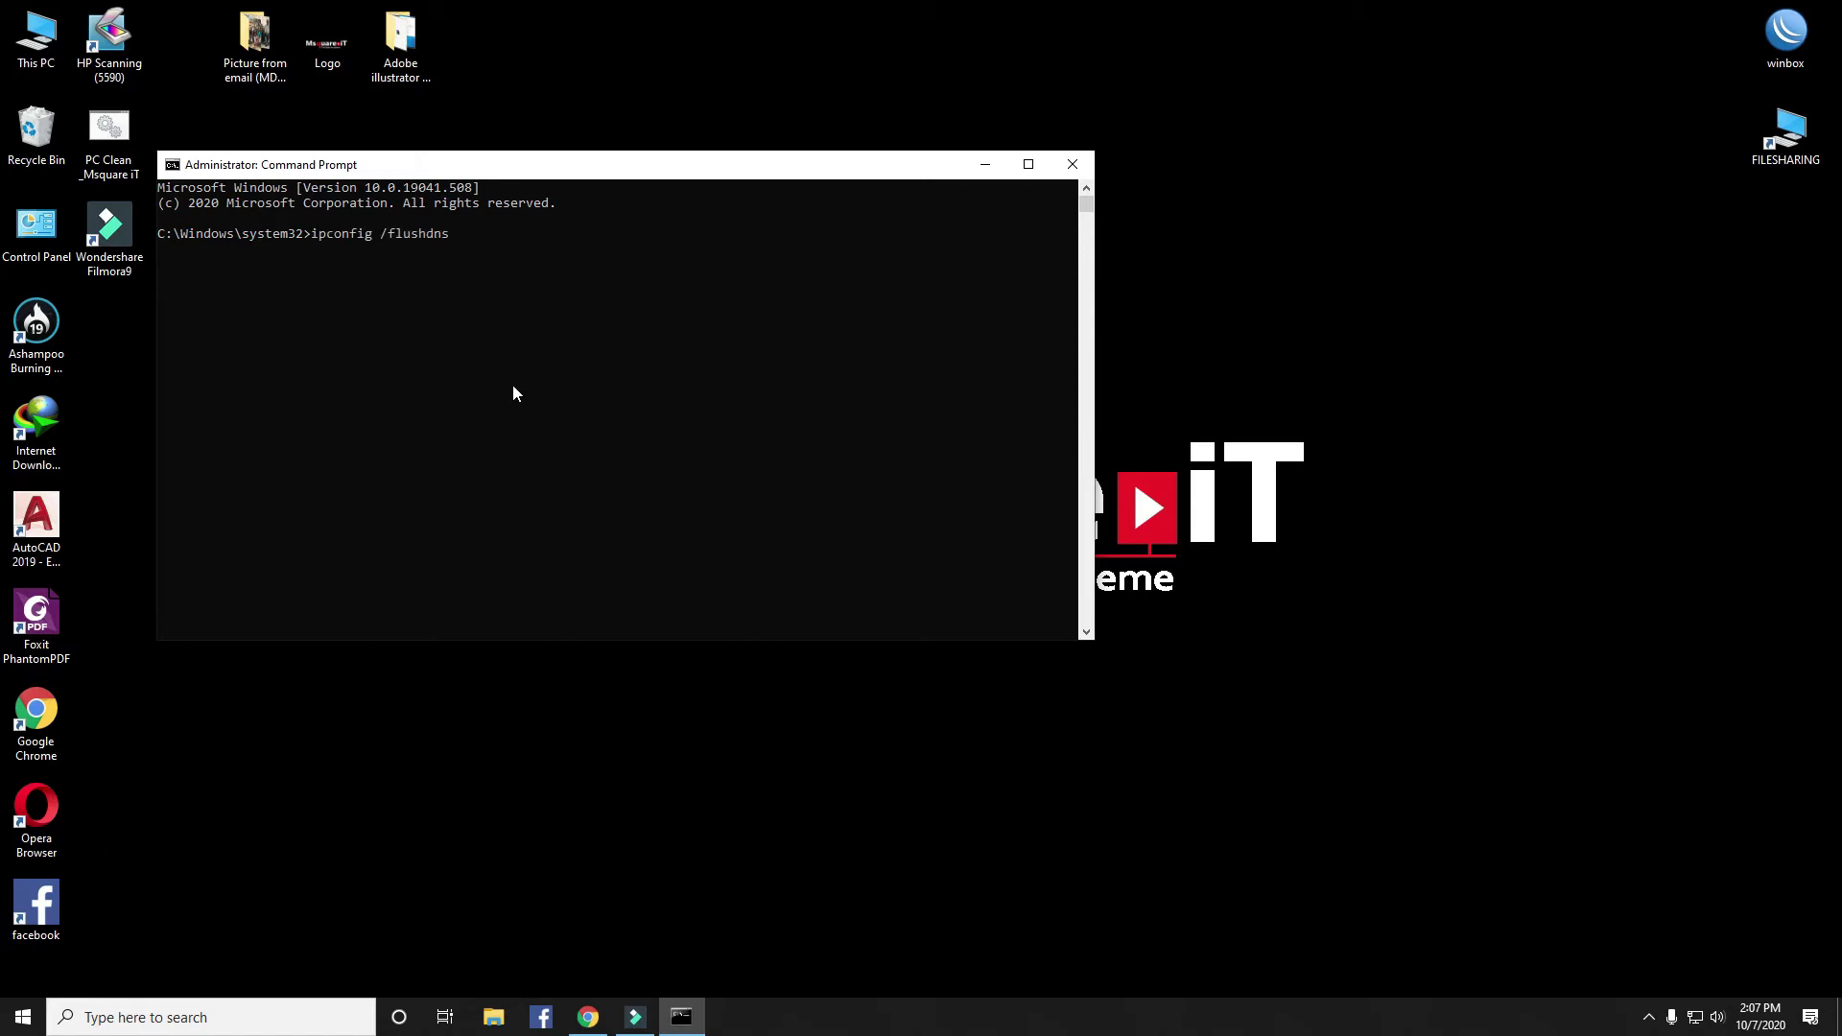
{"action": "key", "text": "Return"}
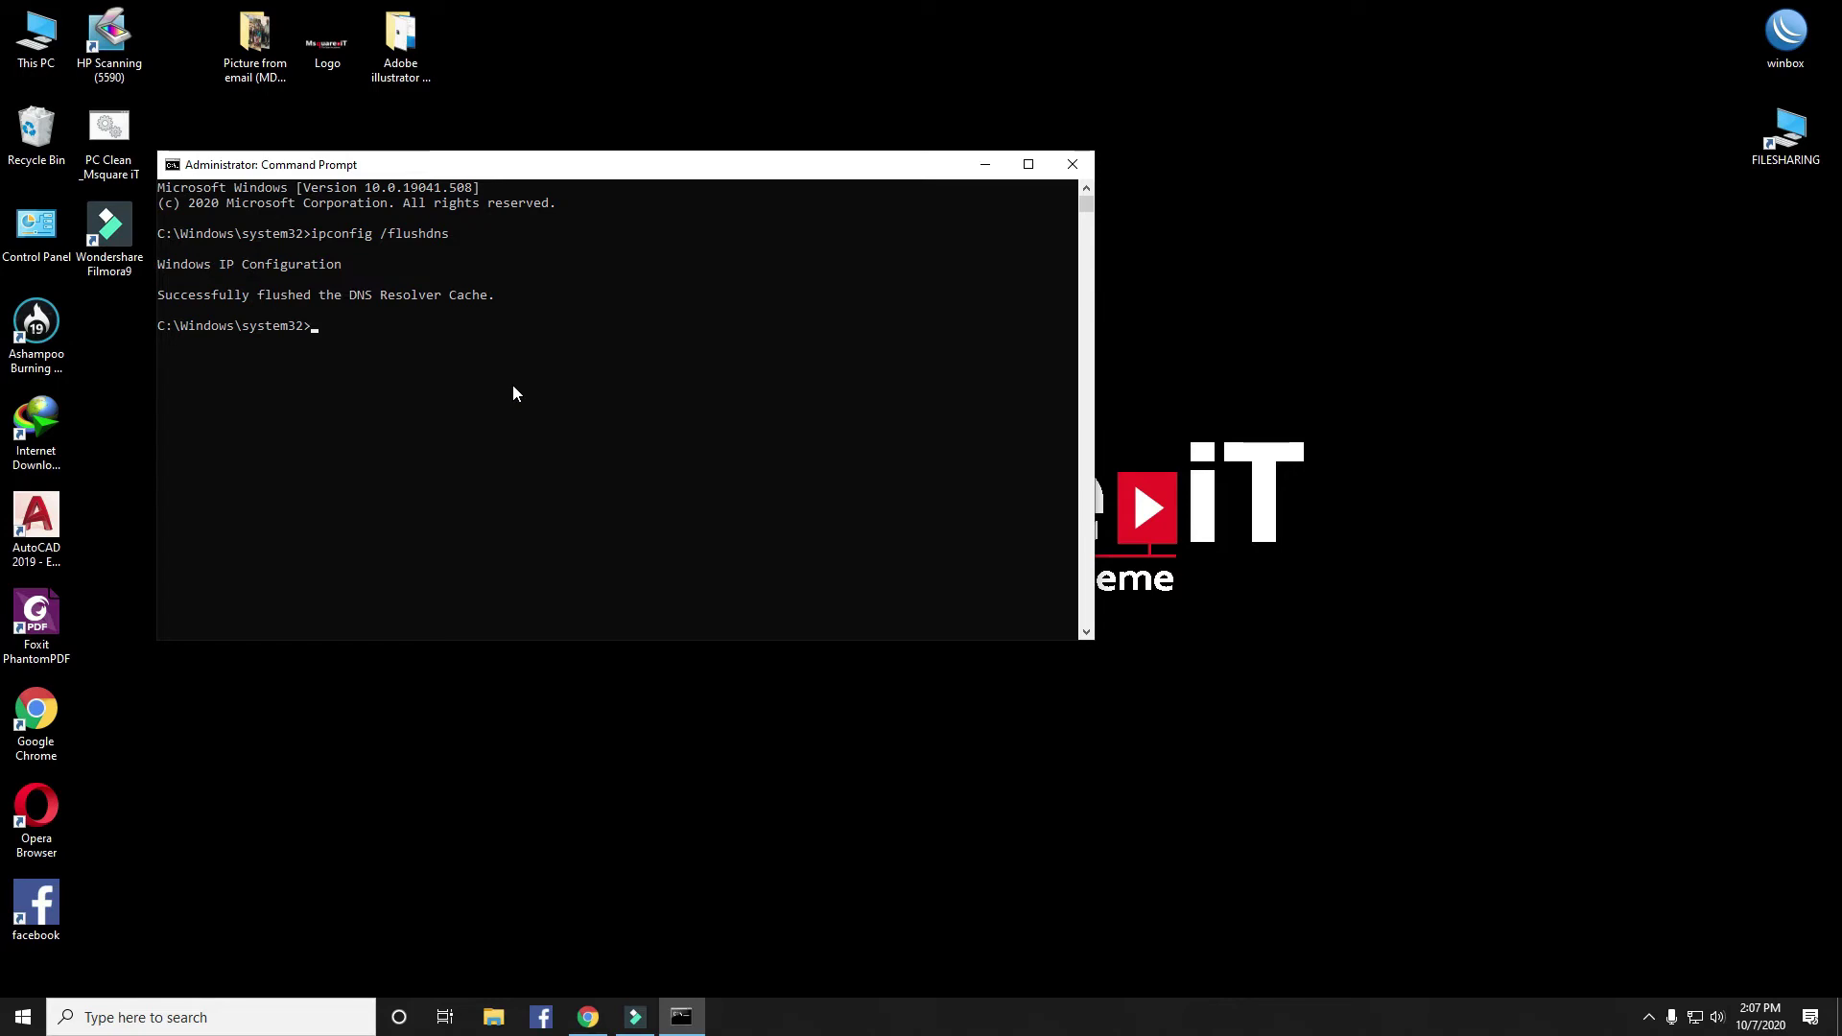
{"action": "type", "text": "cls"}
{"action": "key", "text": "Return"}
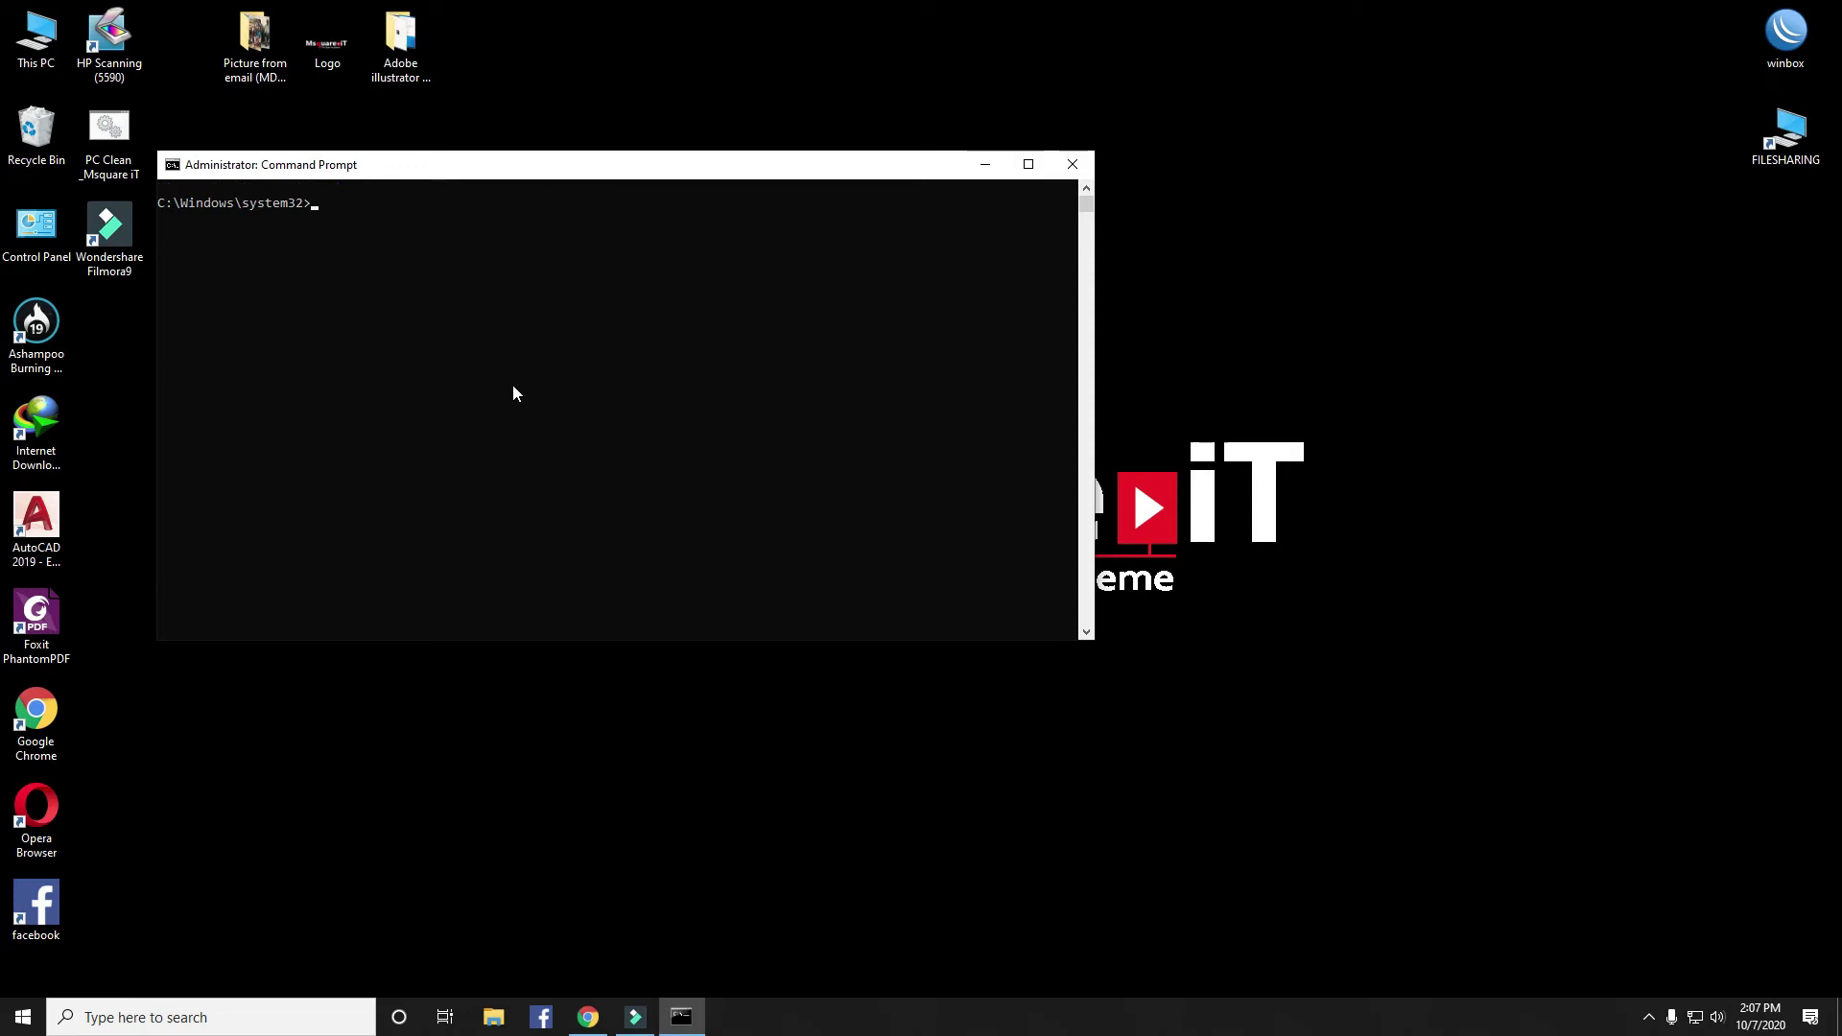
{"action": "type", "text": "exit"}
{"action": "key", "text": "Return"}
Step: Launch Command Prompt as administrator from a 'cmd' search
{"action": "left_click", "coordinate": [137, 1017]}
{"action": "type", "text": "c"}
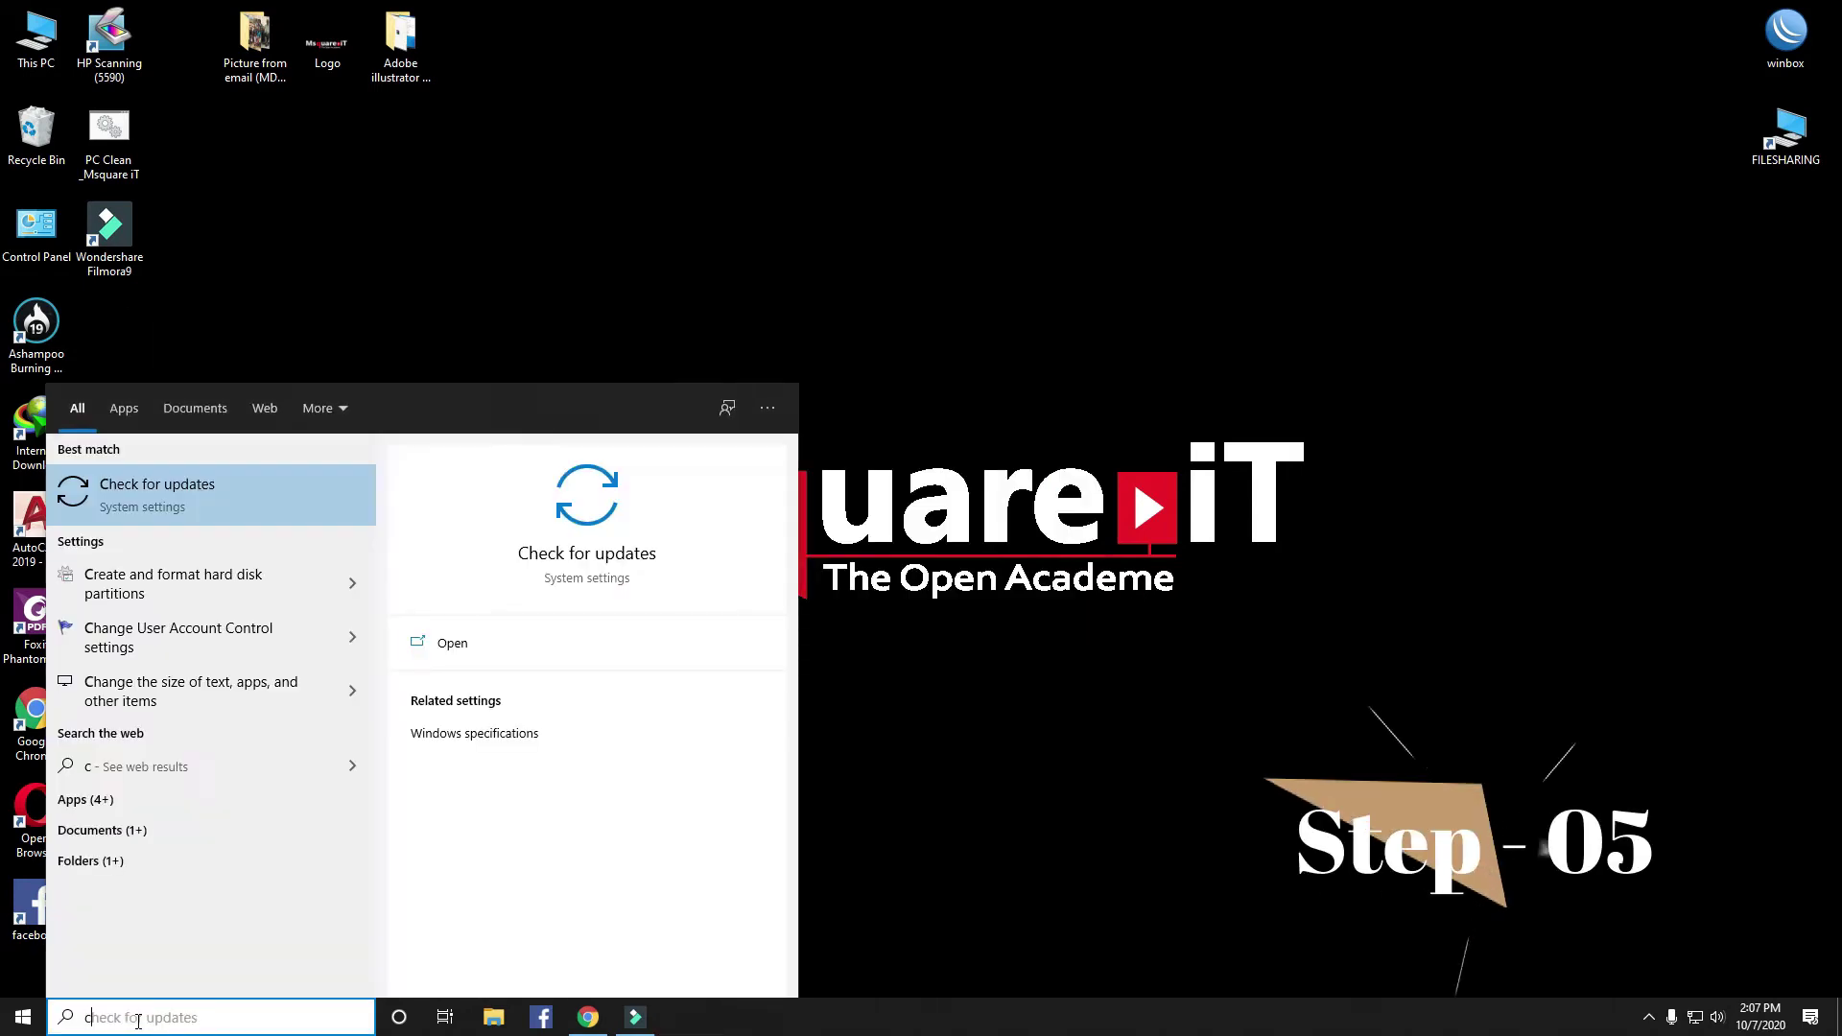
{"action": "type", "text": "md"}
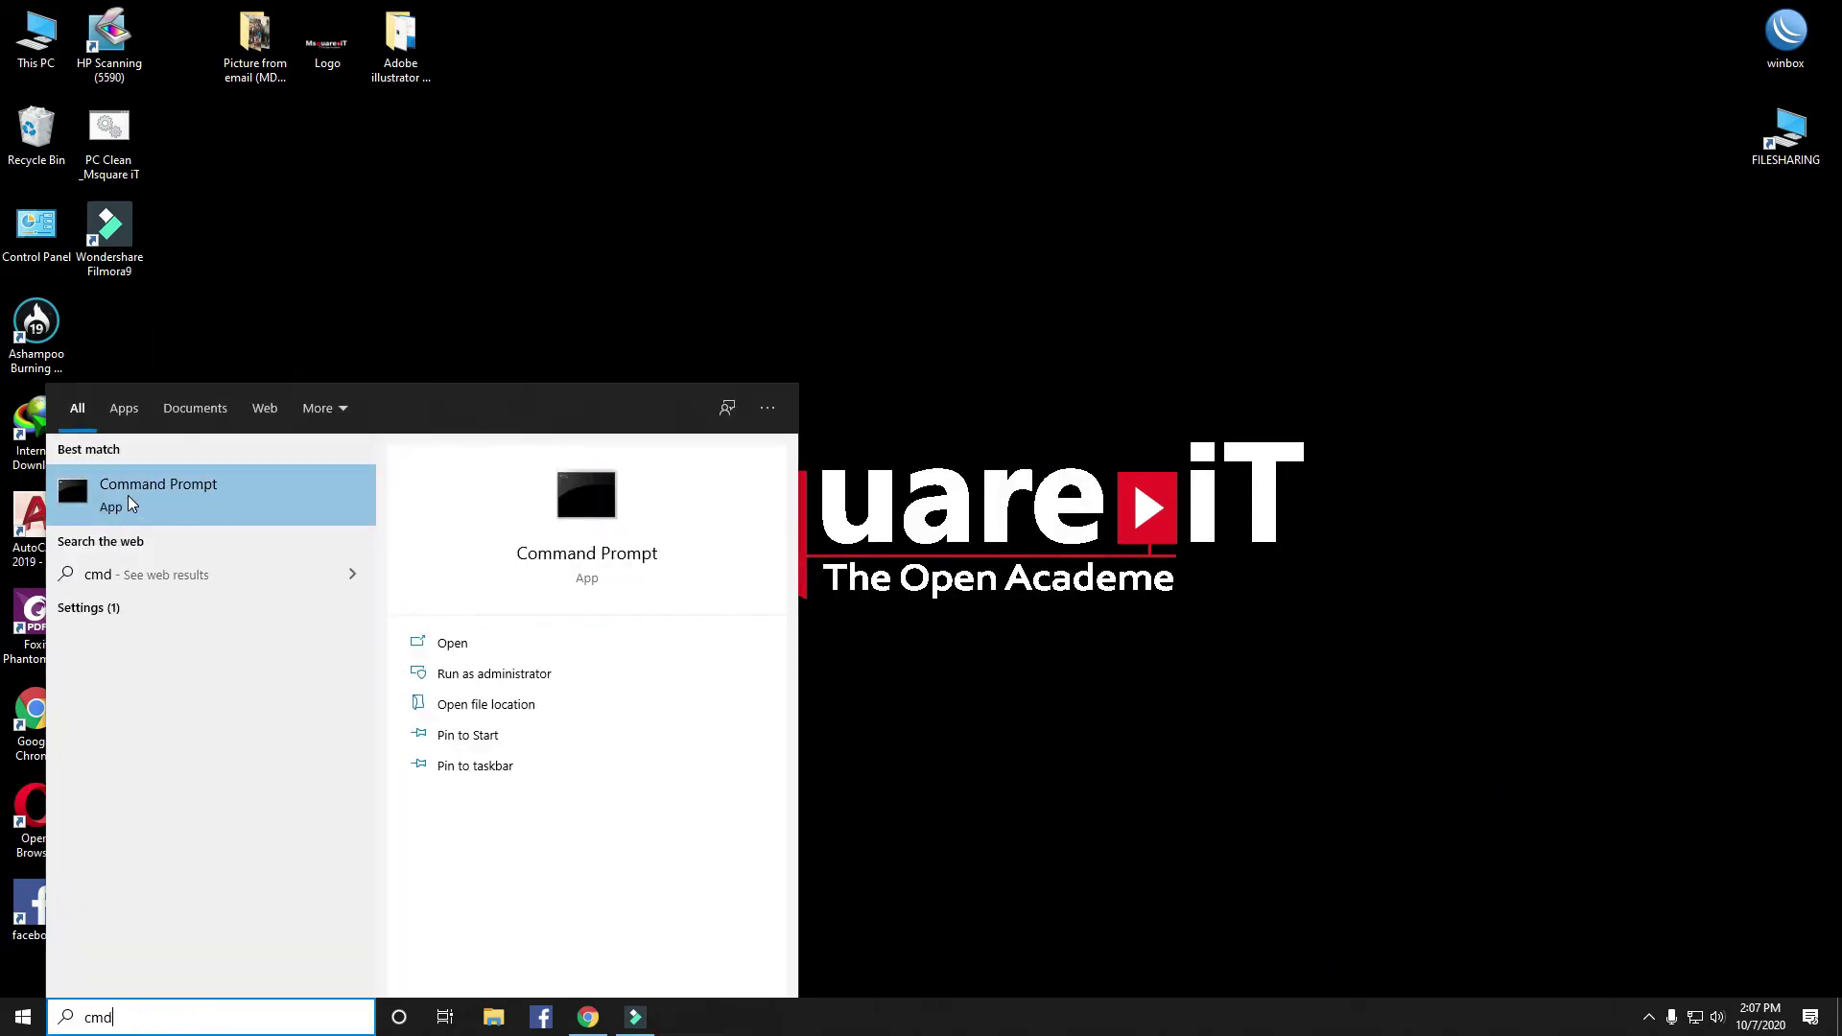
{"action": "left_click", "coordinate": [461, 675]}
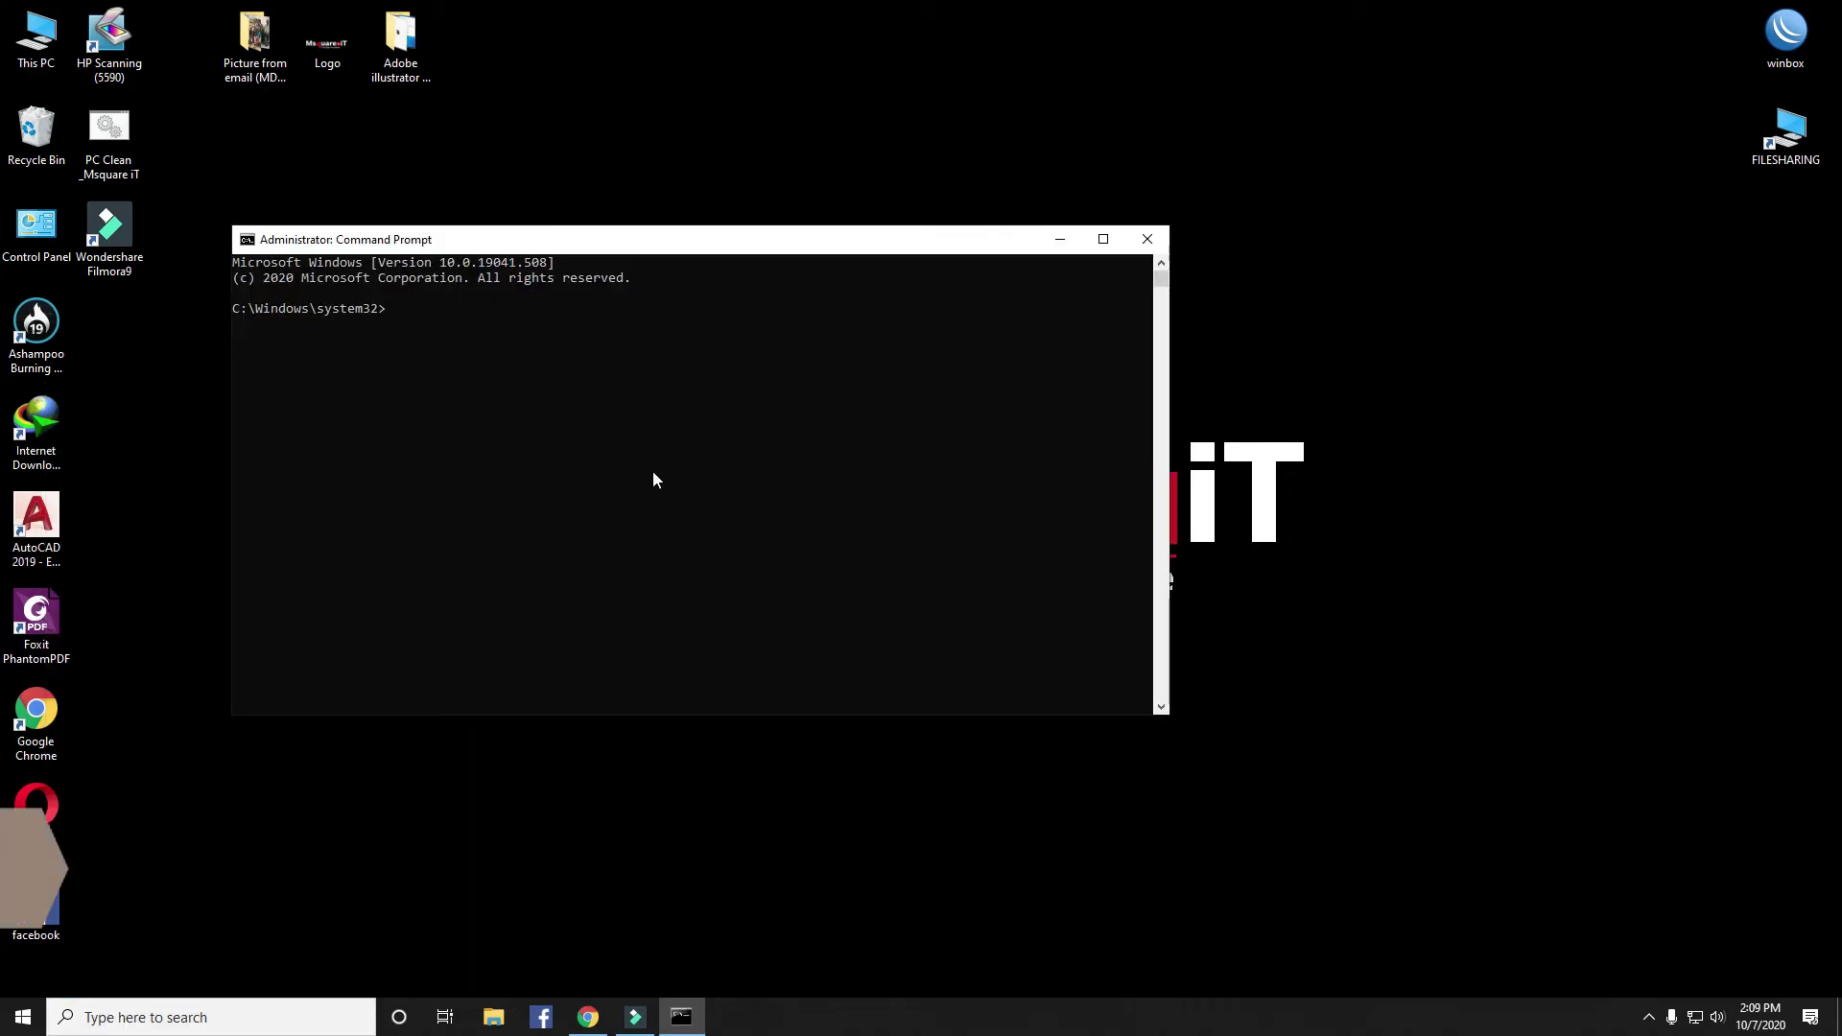
Step: Run net stop spooler, highlight the success line, and exit the console
{"action": "type", "text": "net"}
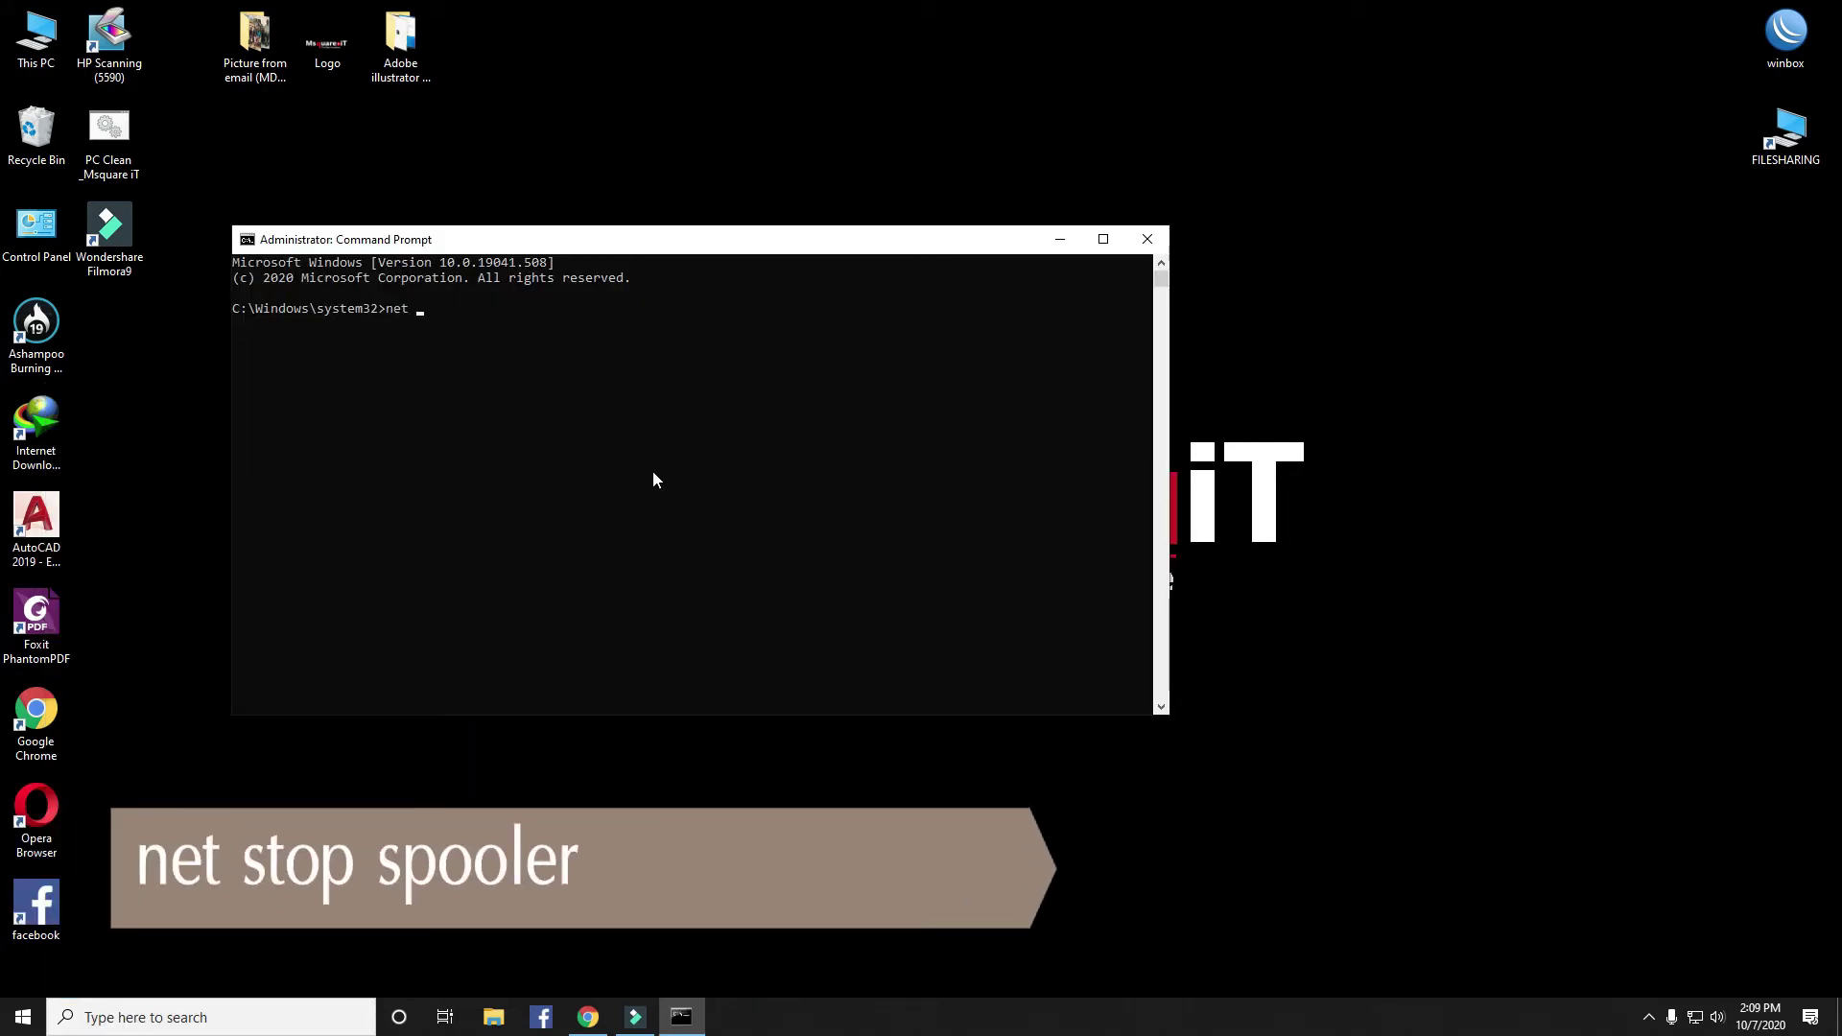
{"action": "type", "text": " stop spo"}
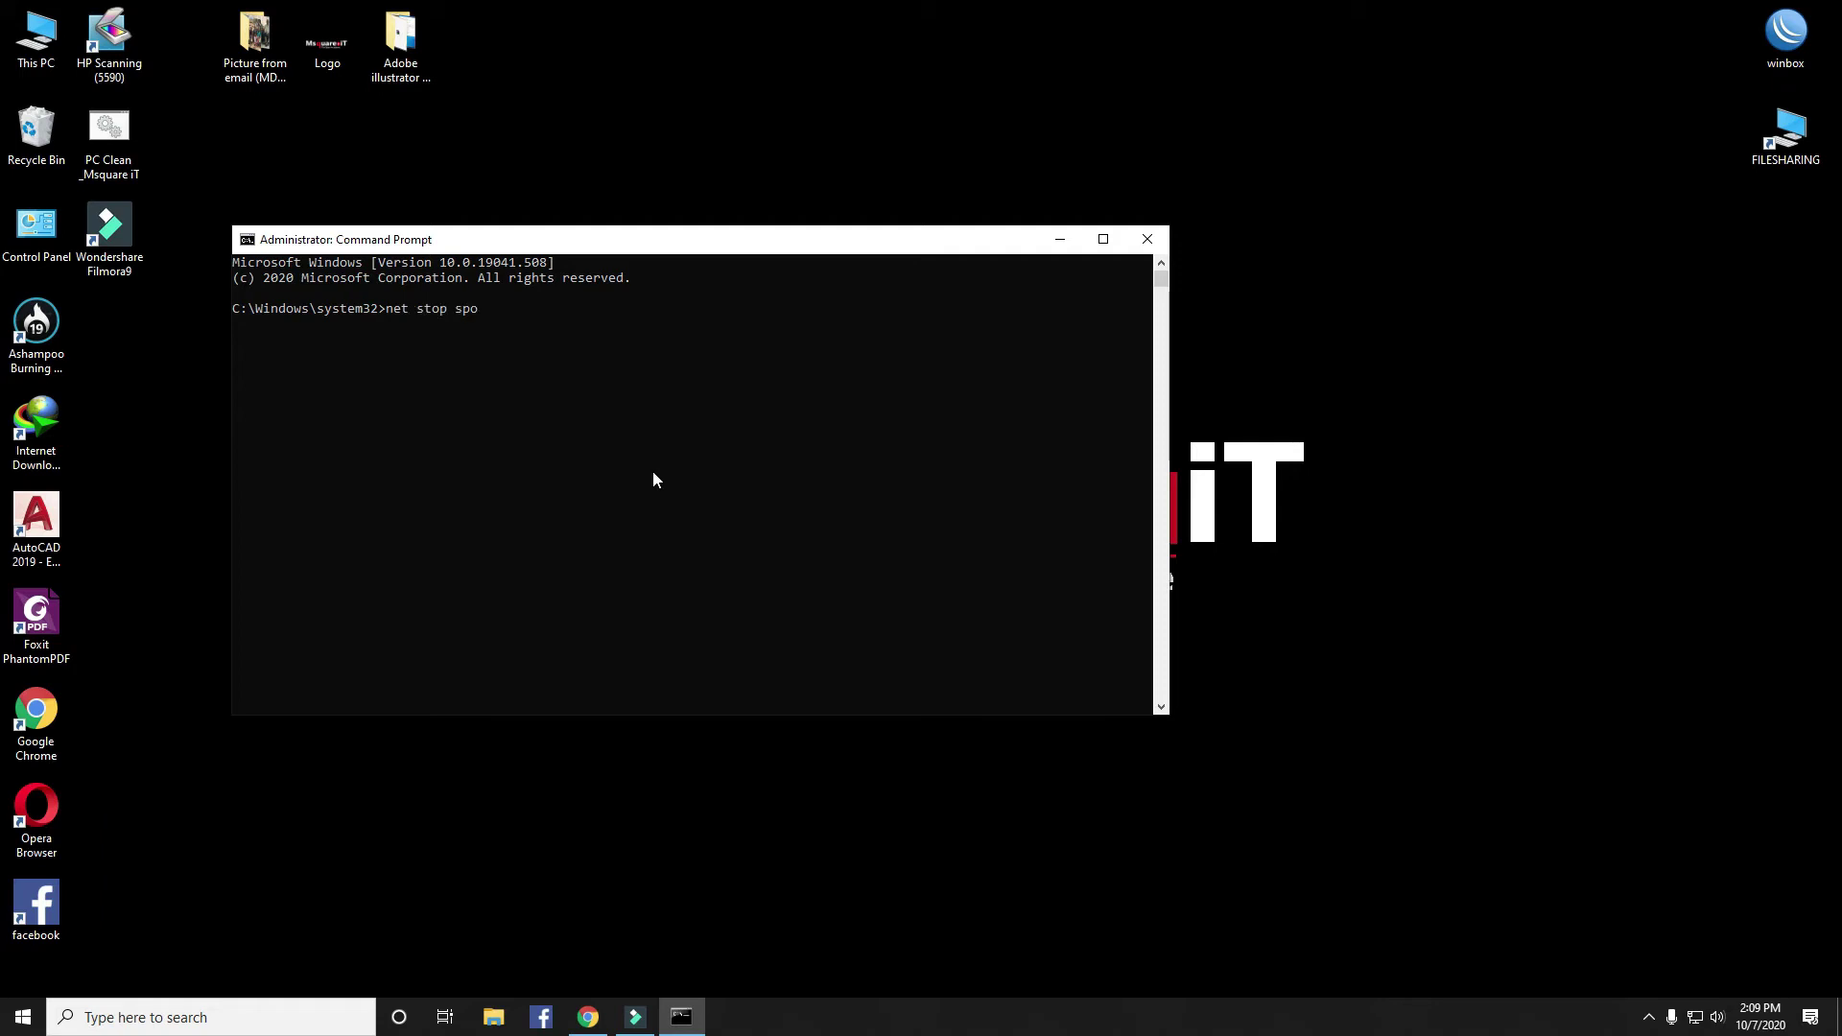
{"action": "type", "text": "oler"}
{"action": "key", "text": "Return"}
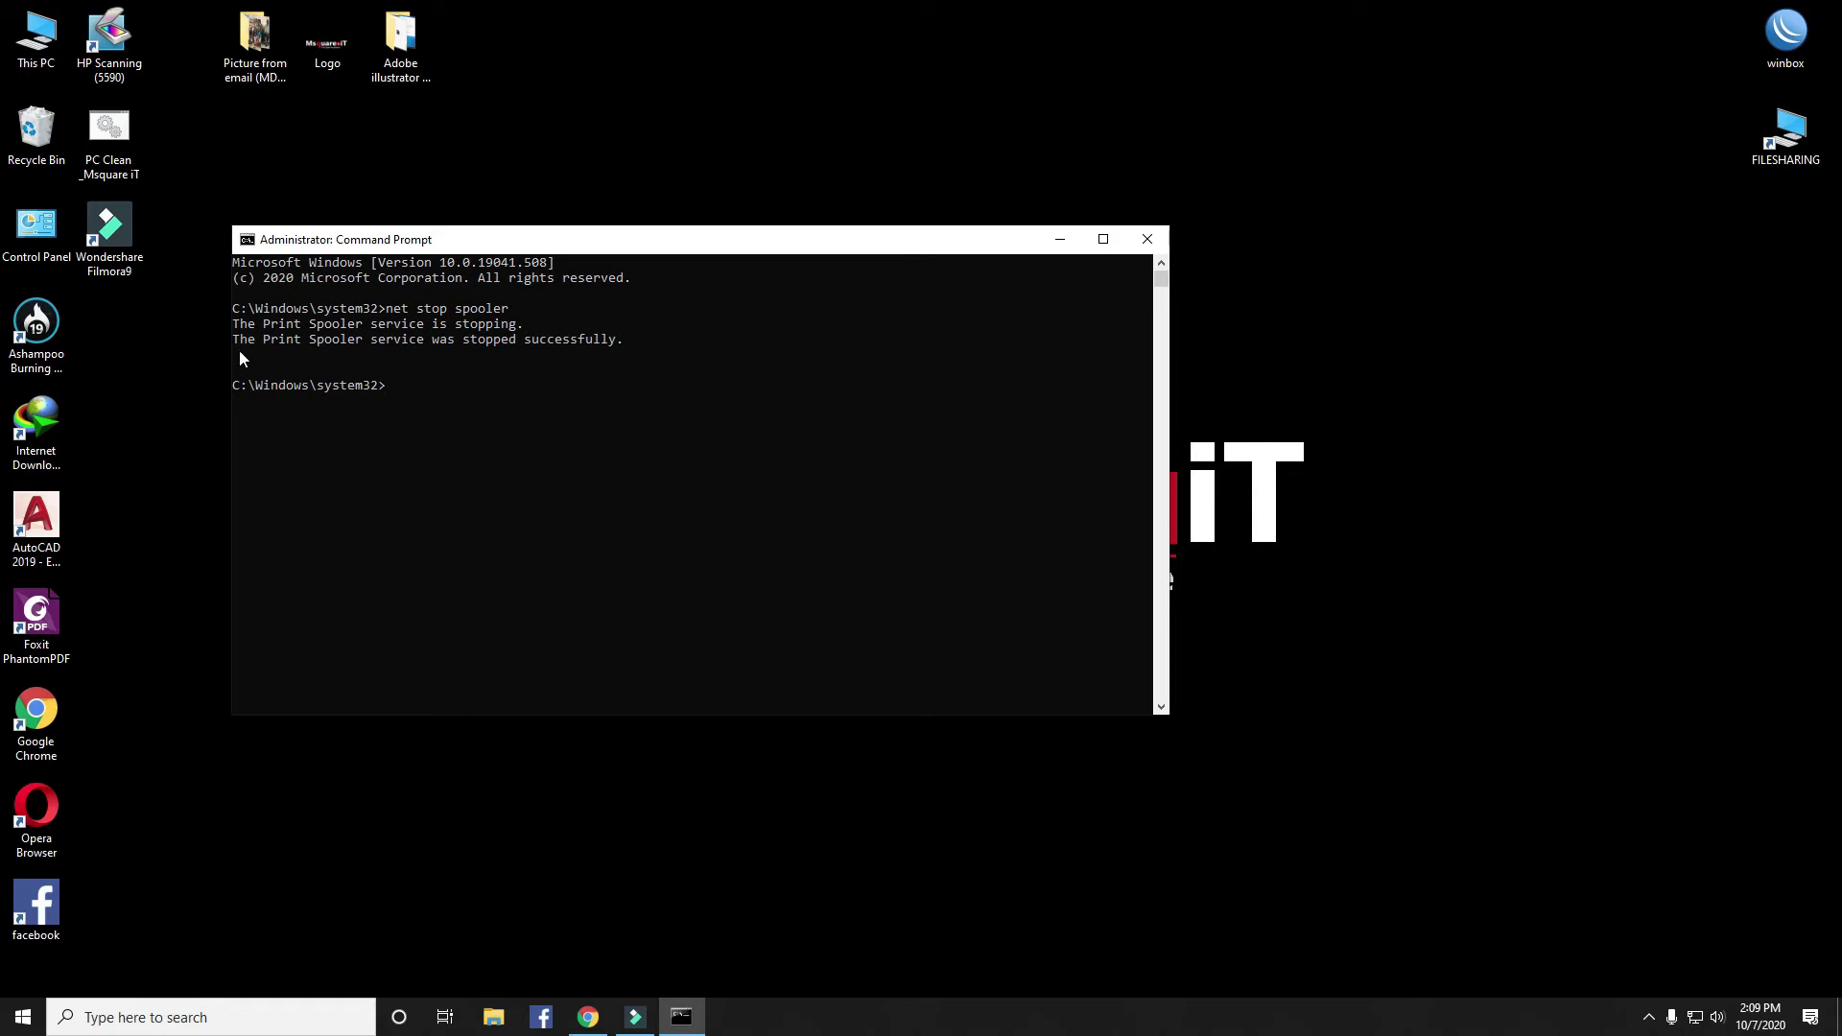
{"action": "left_click_drag", "start_coordinate": [238, 344], "coordinate": [630, 342]}
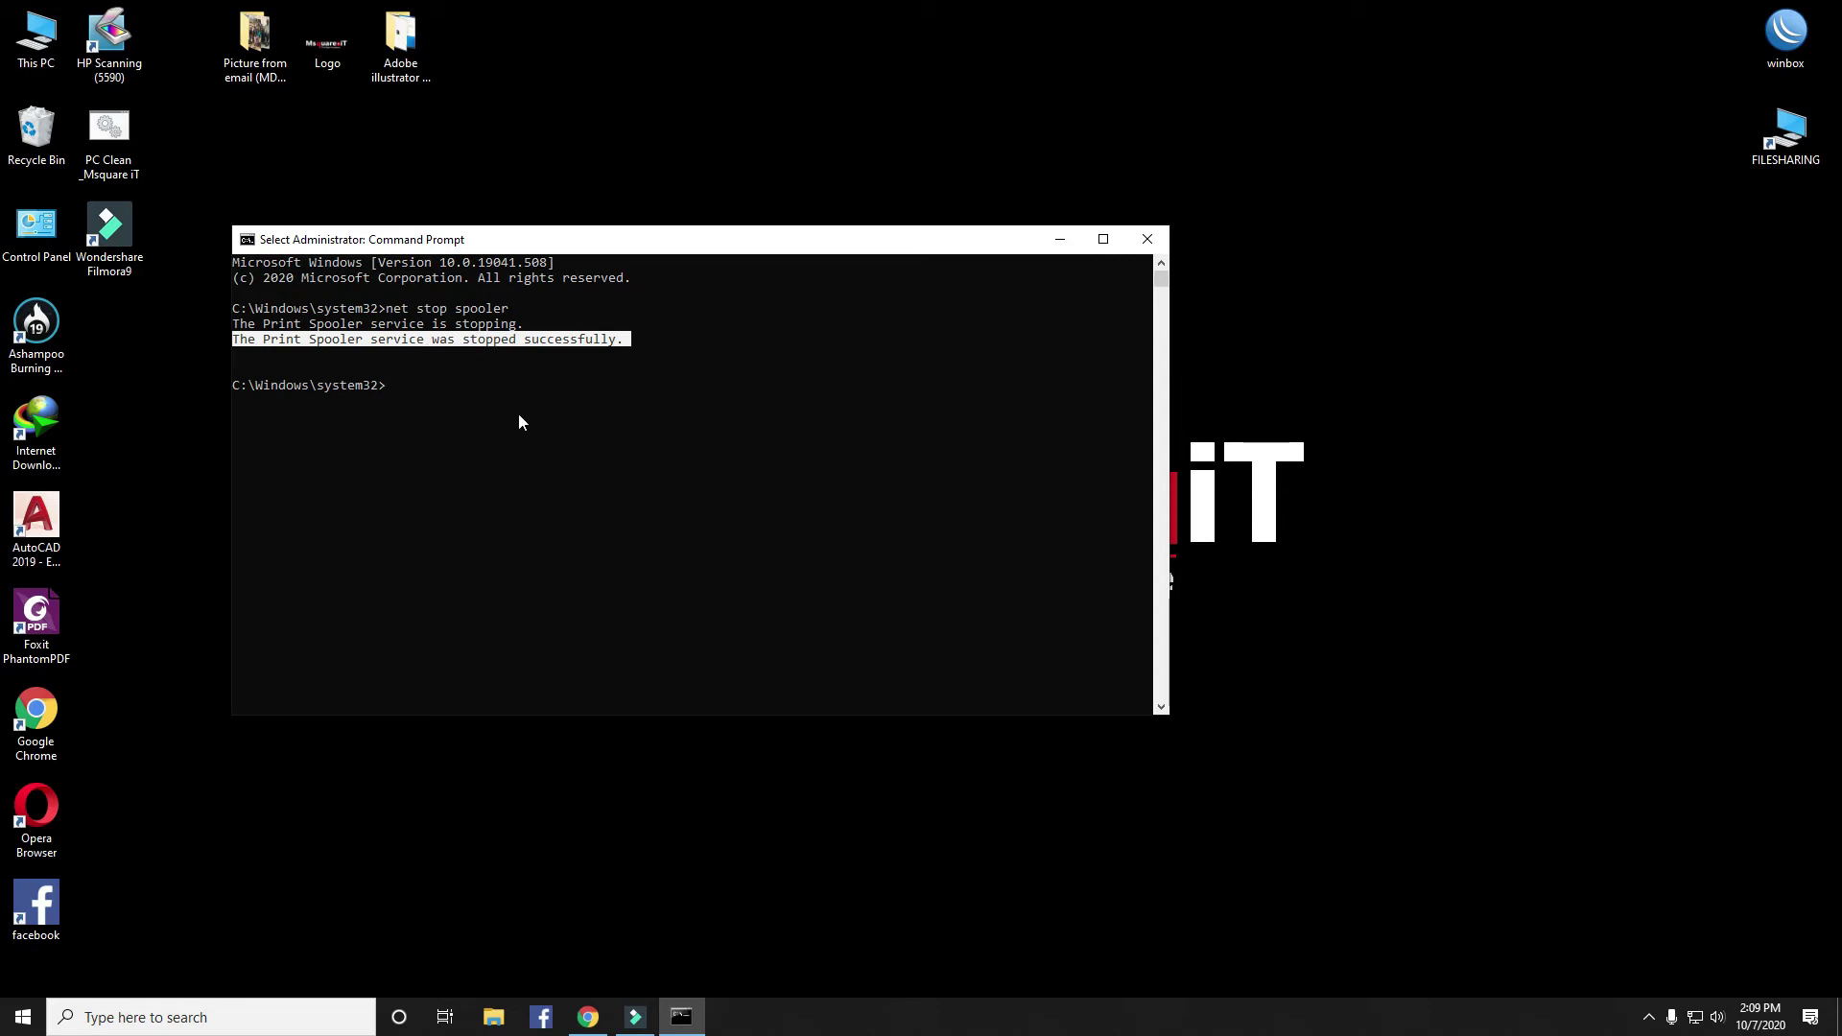
{"action": "type", "text": "exit"}
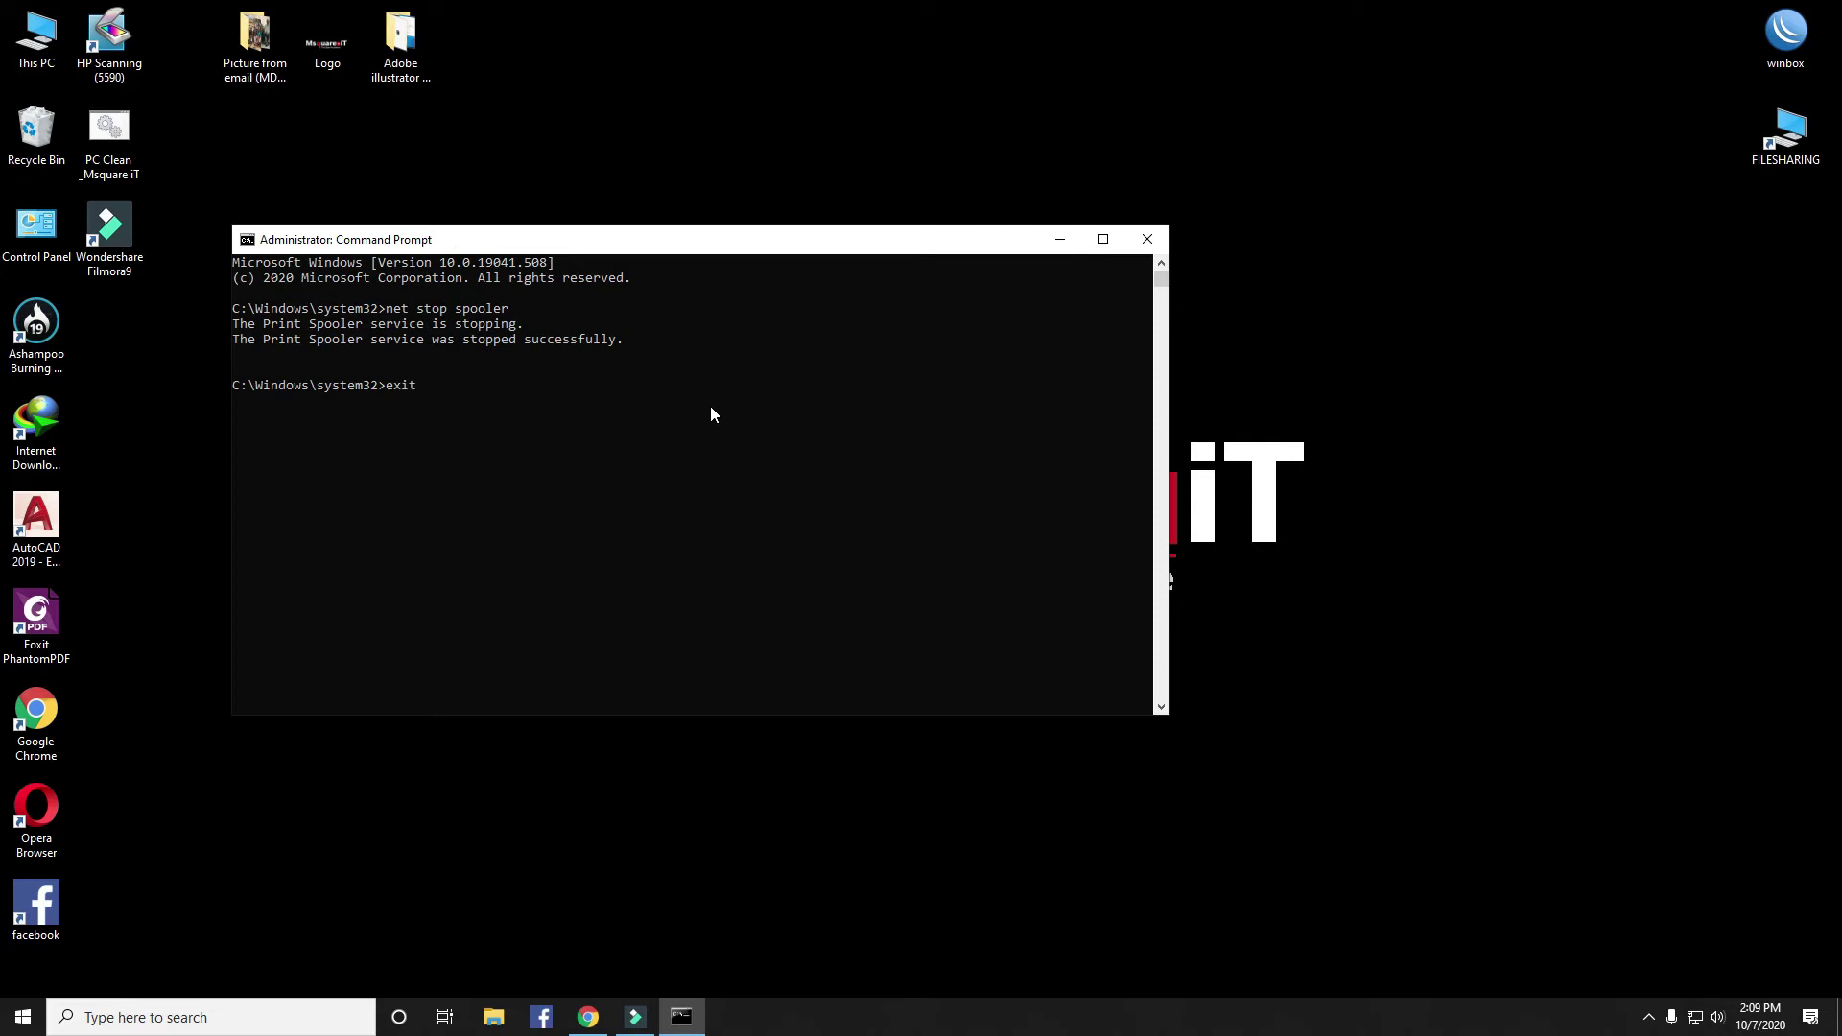
{"action": "key", "text": "Return"}
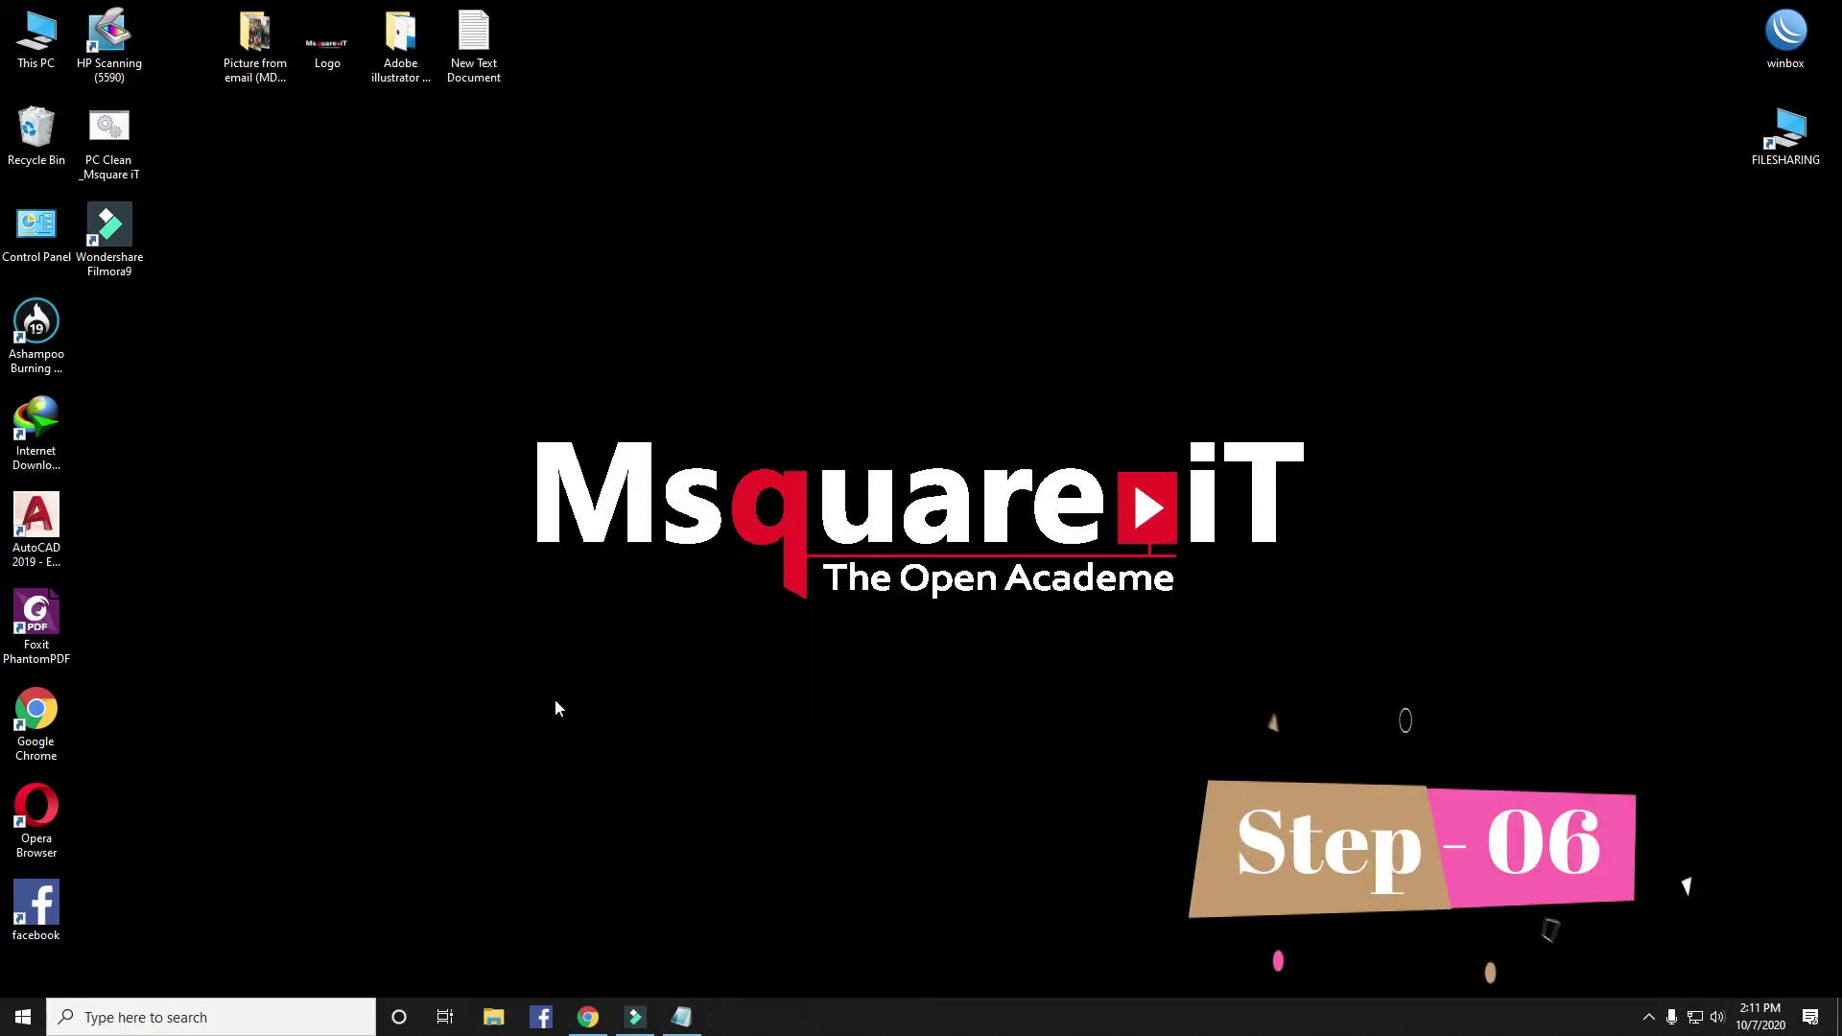
Step: Run services.msc from the Run dialog to open the Services console
{"action": "key", "text": "super+r"}
{"action": "type", "text": "ser"}
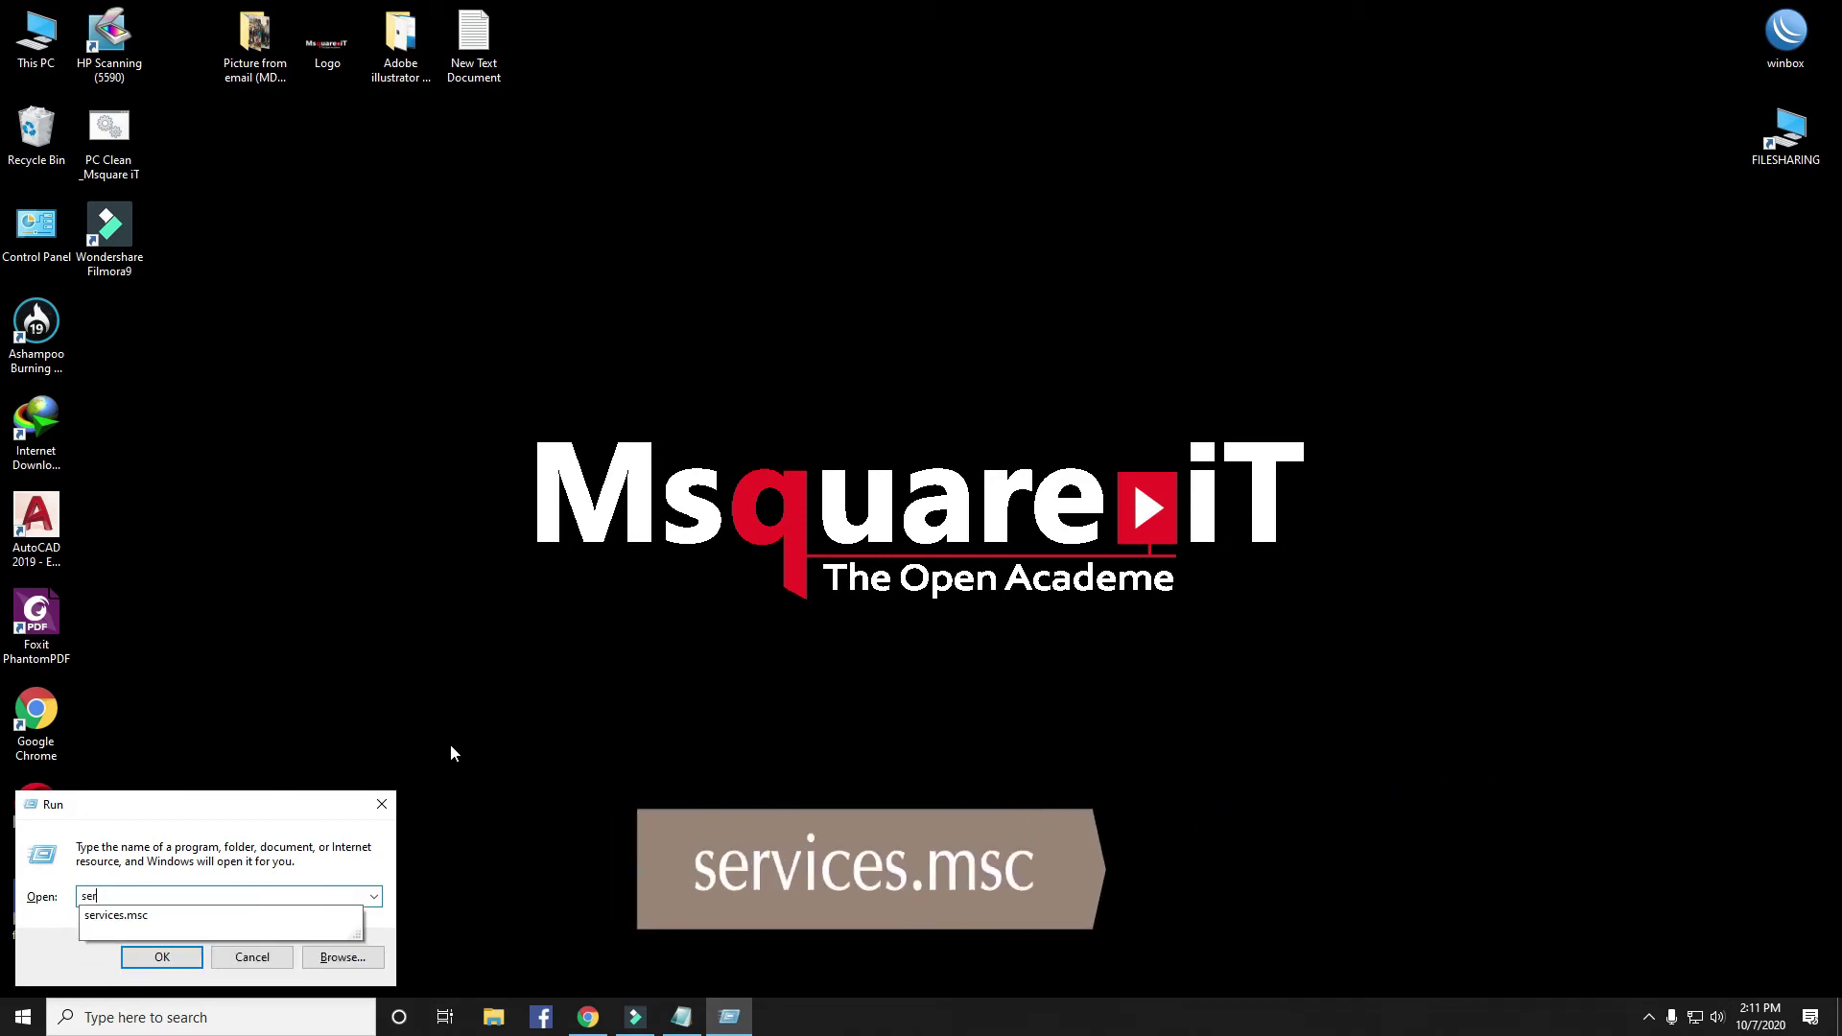
{"action": "key", "text": "Down"}
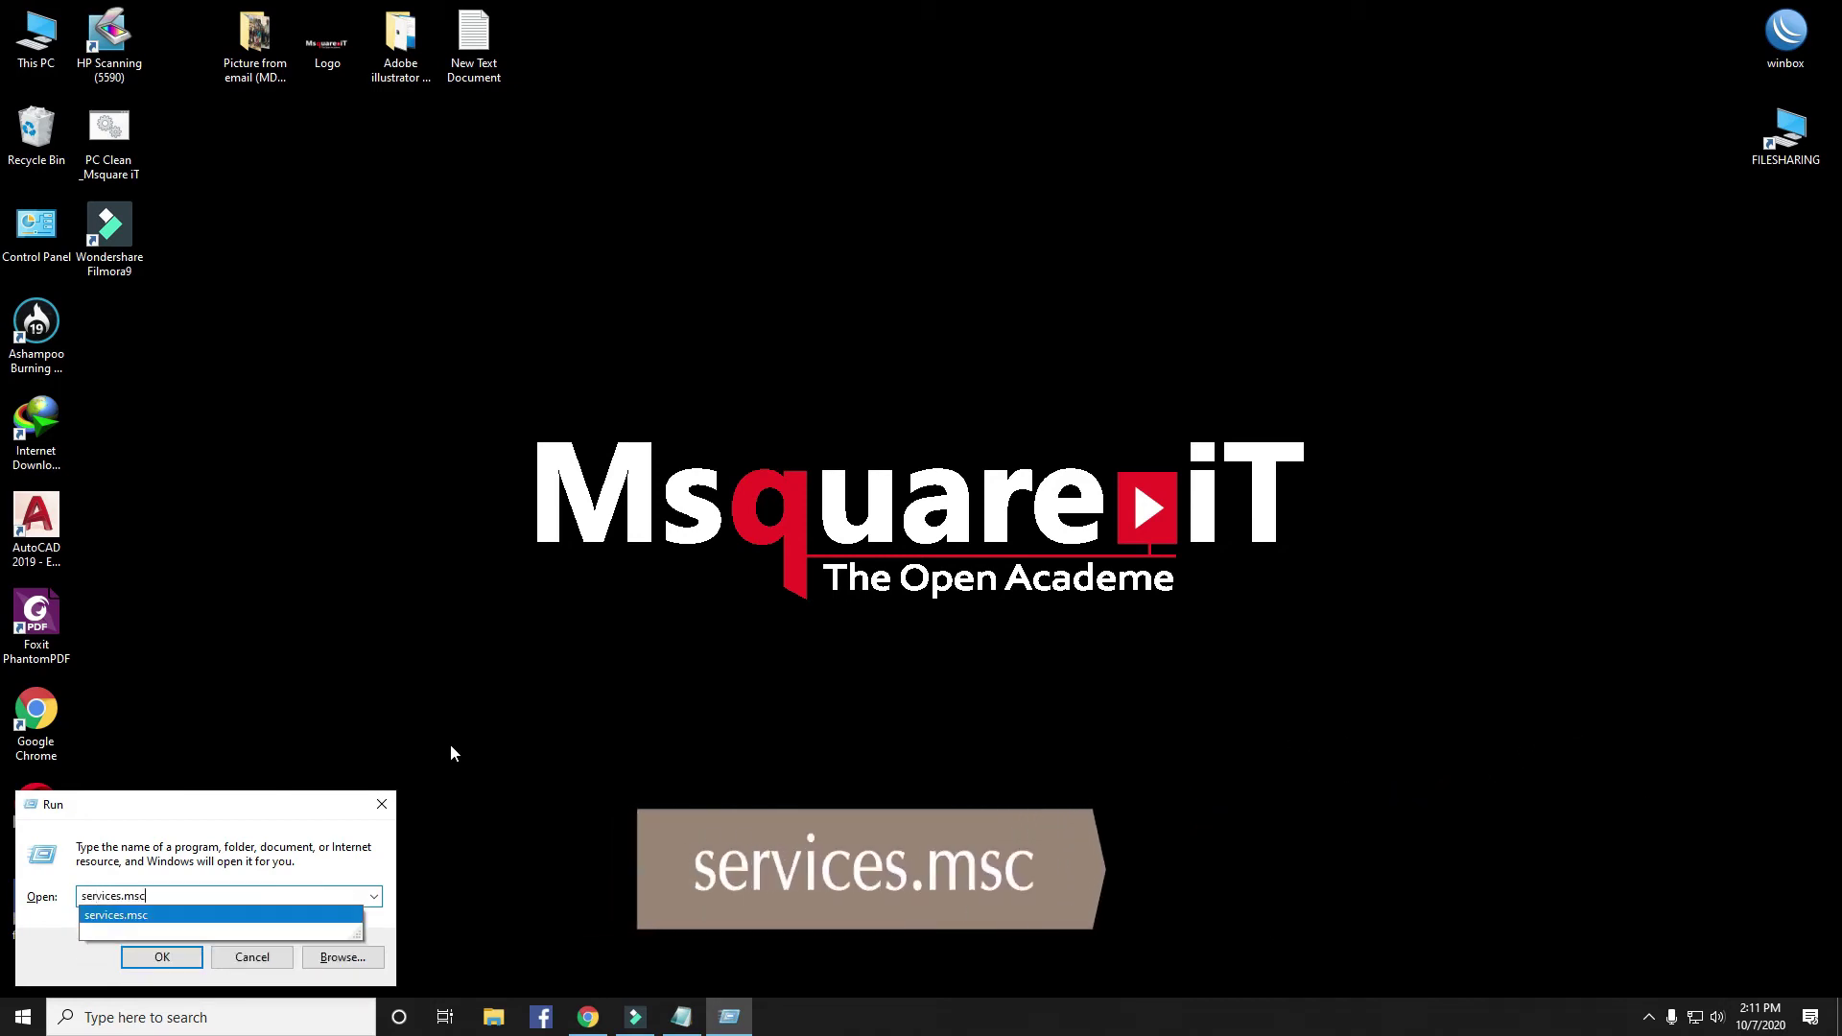
{"action": "left_click", "coordinate": [165, 958]}
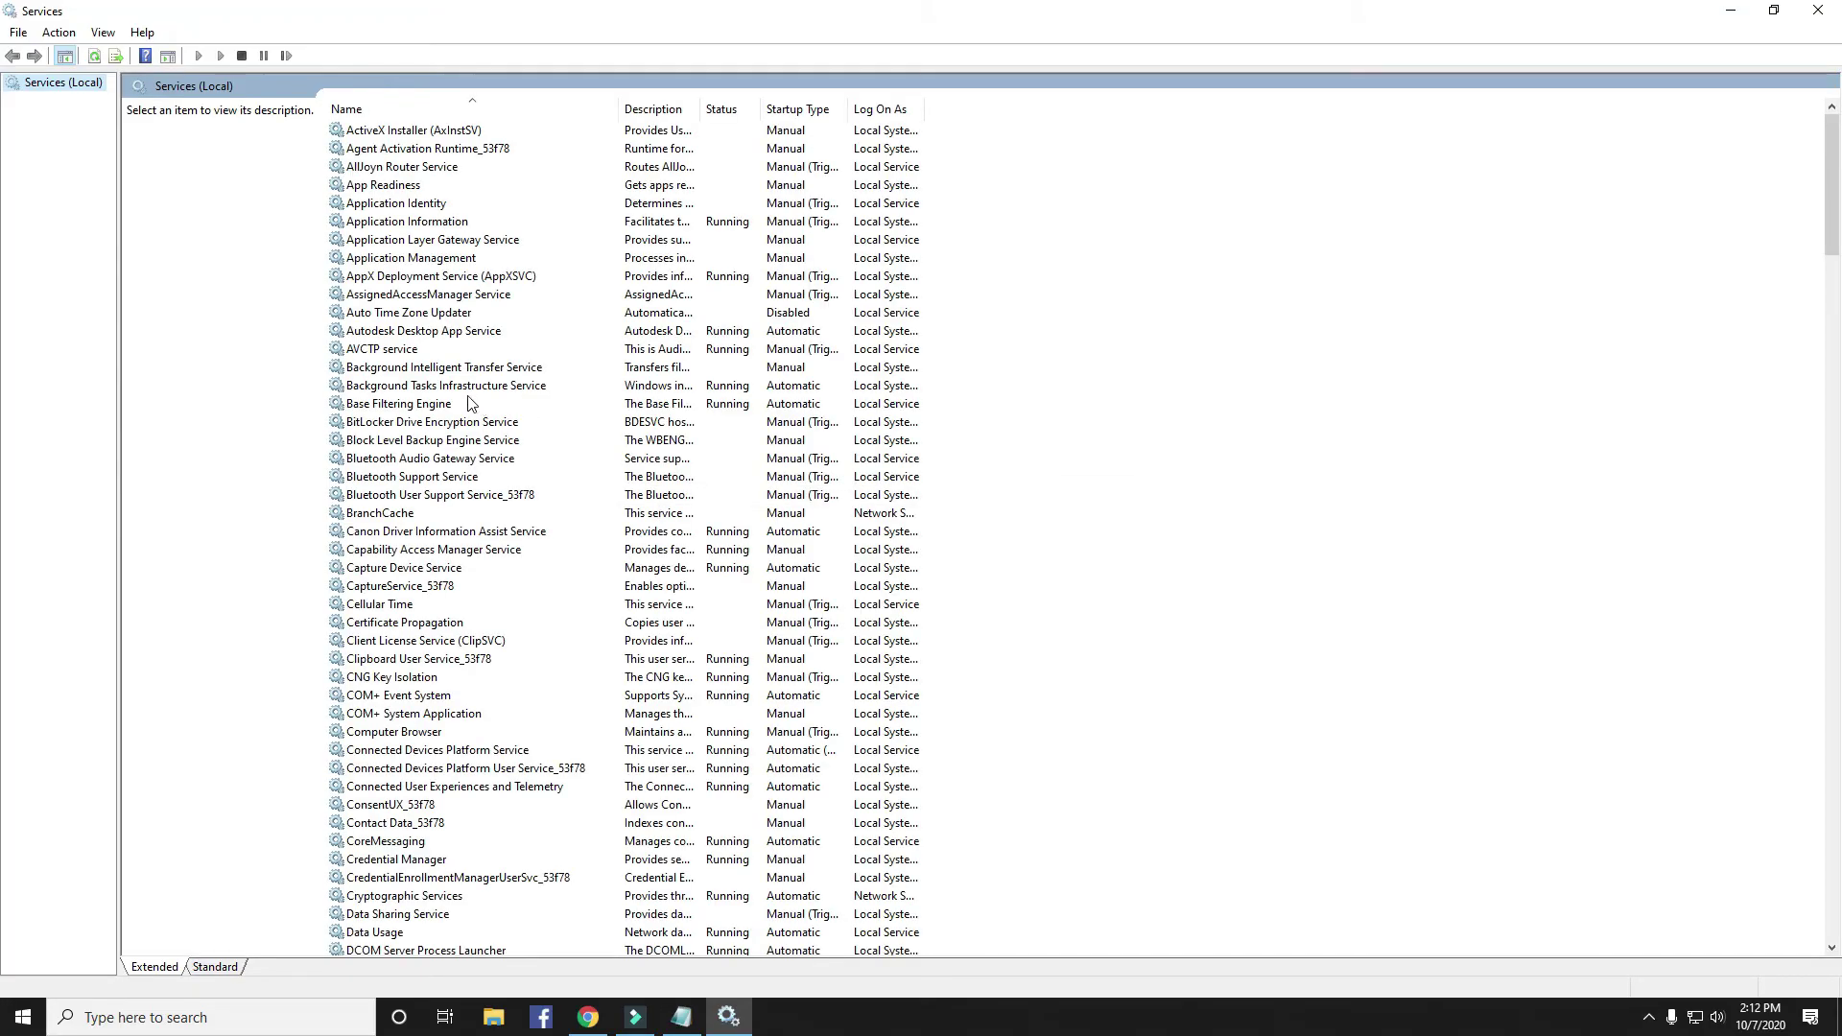
Step: Select the Print Spooler service in the Services list and bring up its context menu
{"action": "left_click", "coordinate": [442, 388]}
{"action": "key", "text": "p"}
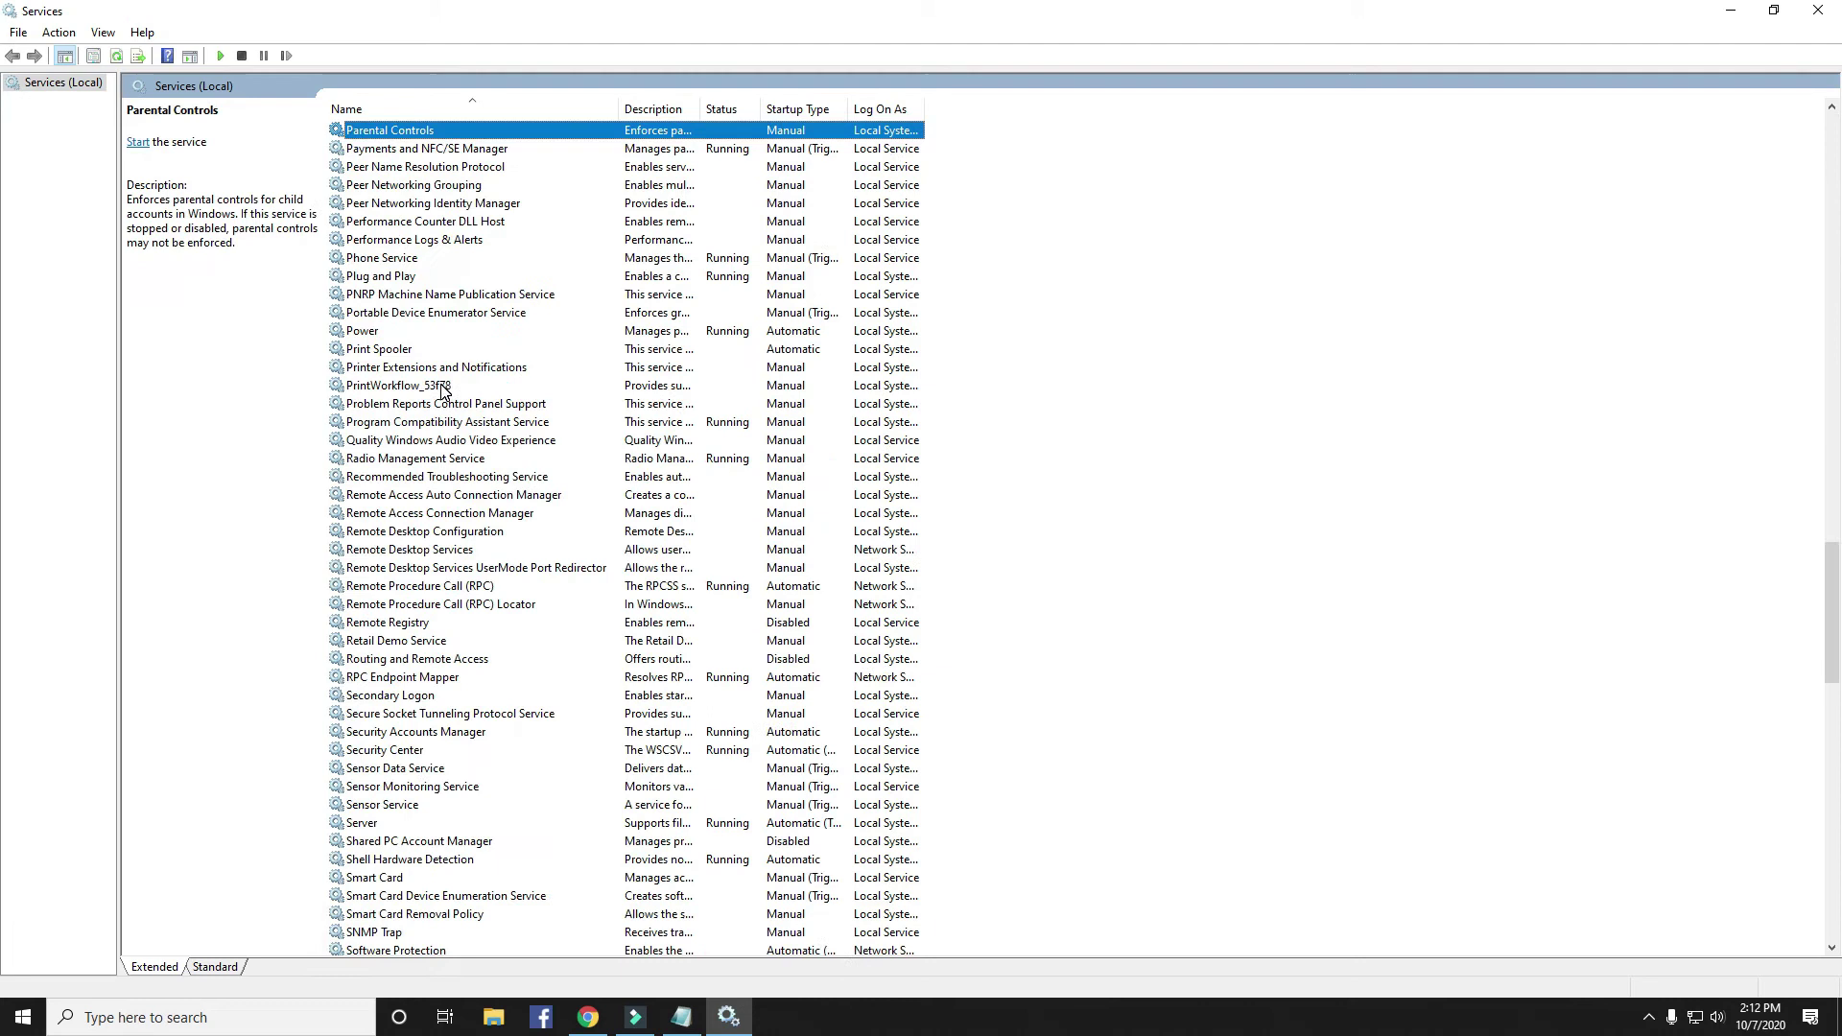
{"action": "left_click", "coordinate": [388, 351]}
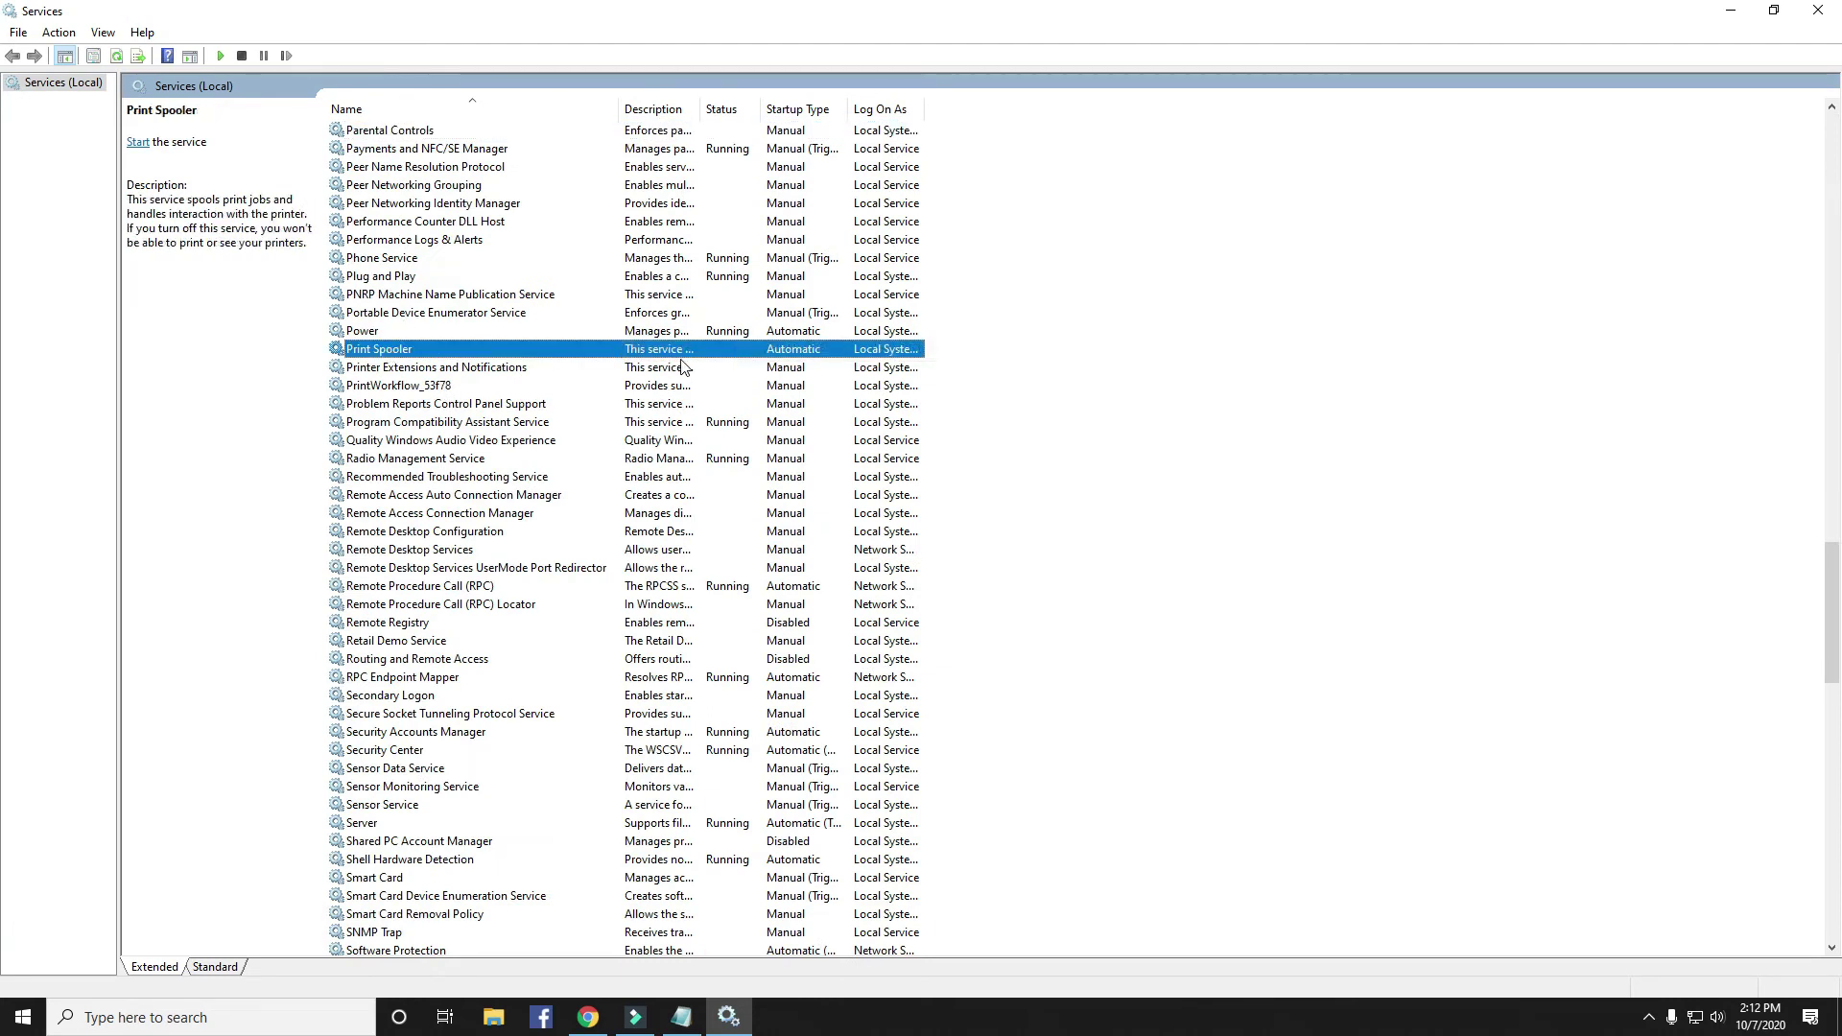
{"action": "right_click", "coordinate": [404, 355]}
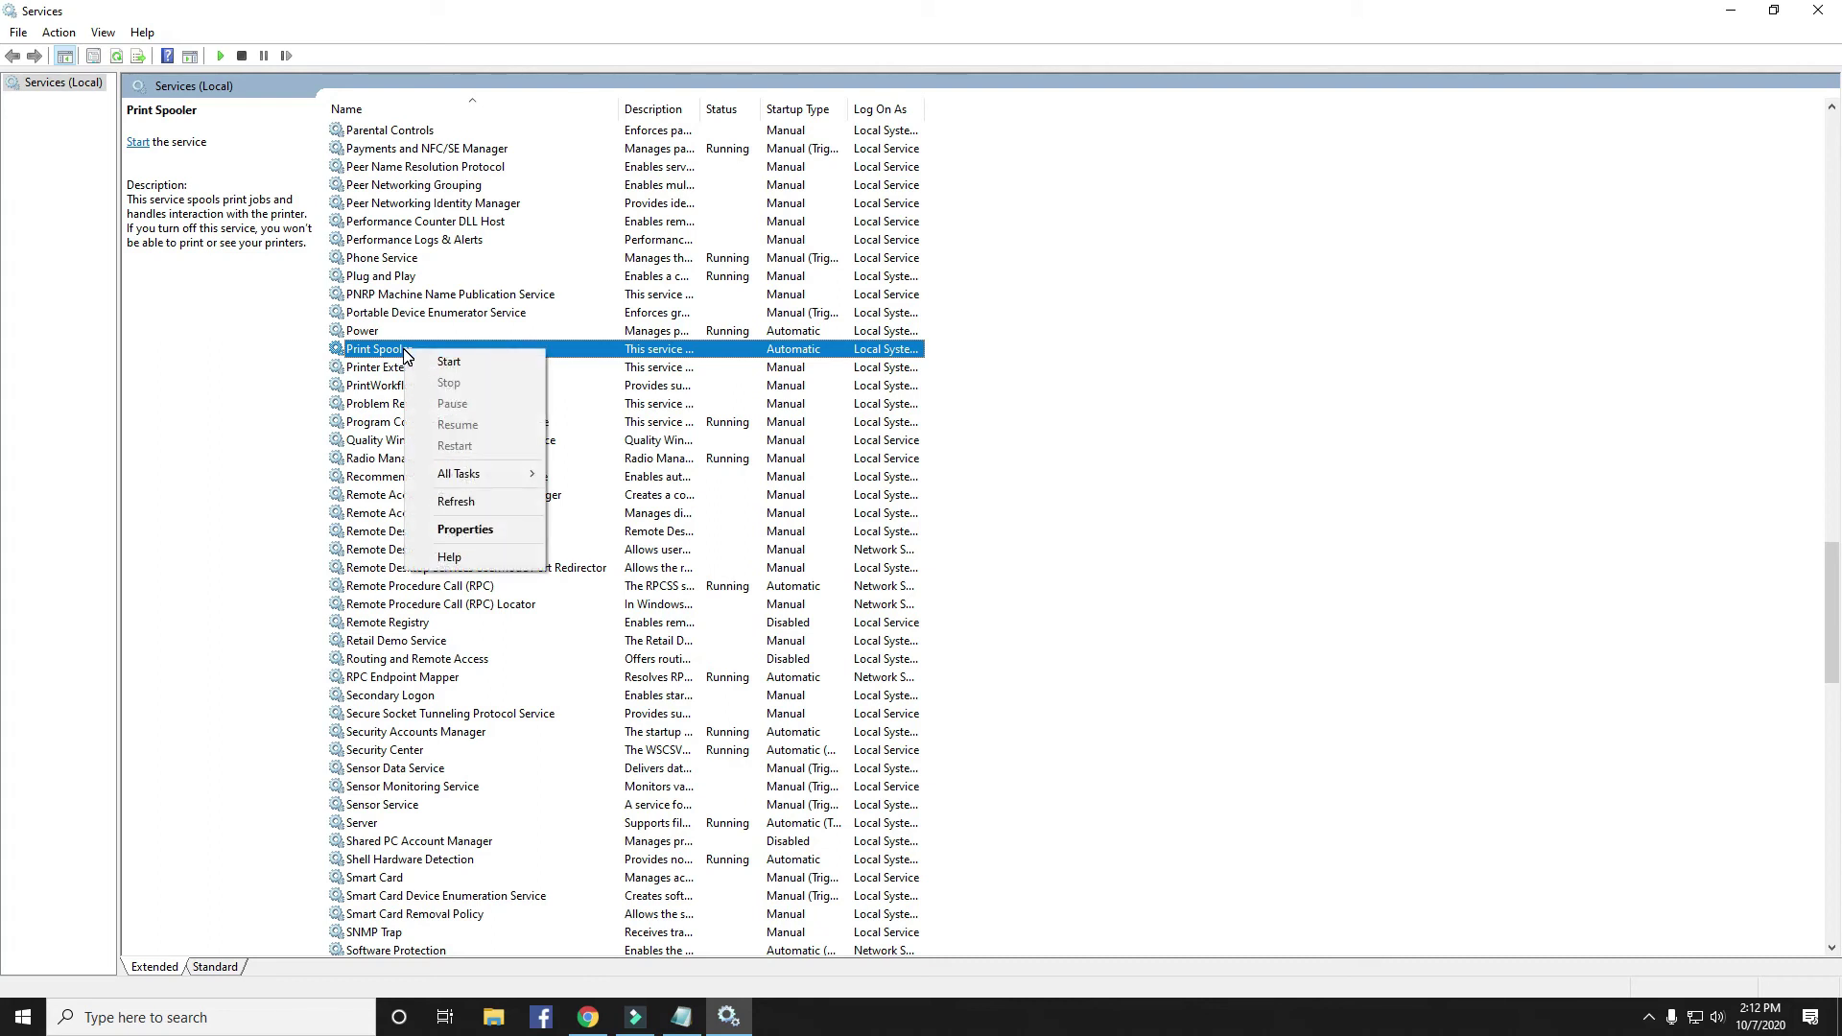
Step: Set Print Spooler's startup type to Automatic, start the service, and apply the change
{"action": "left_click", "coordinate": [465, 530]}
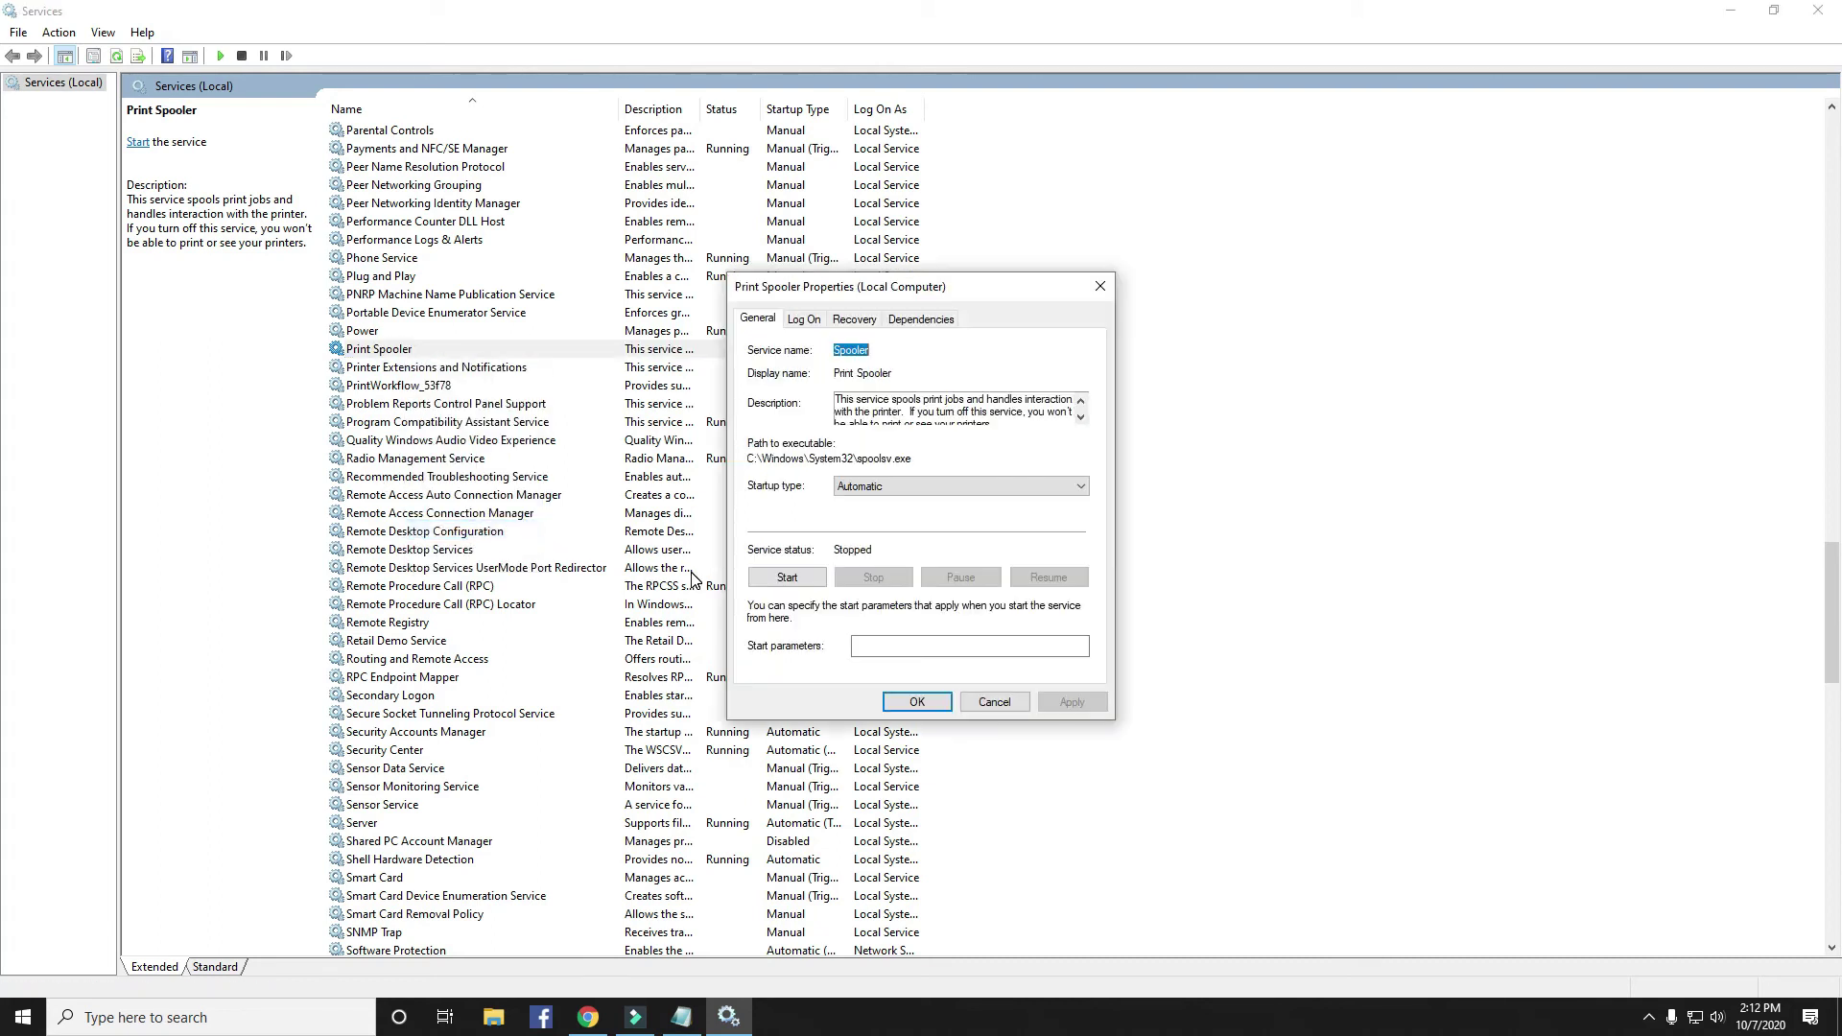
{"action": "left_click", "coordinate": [989, 489]}
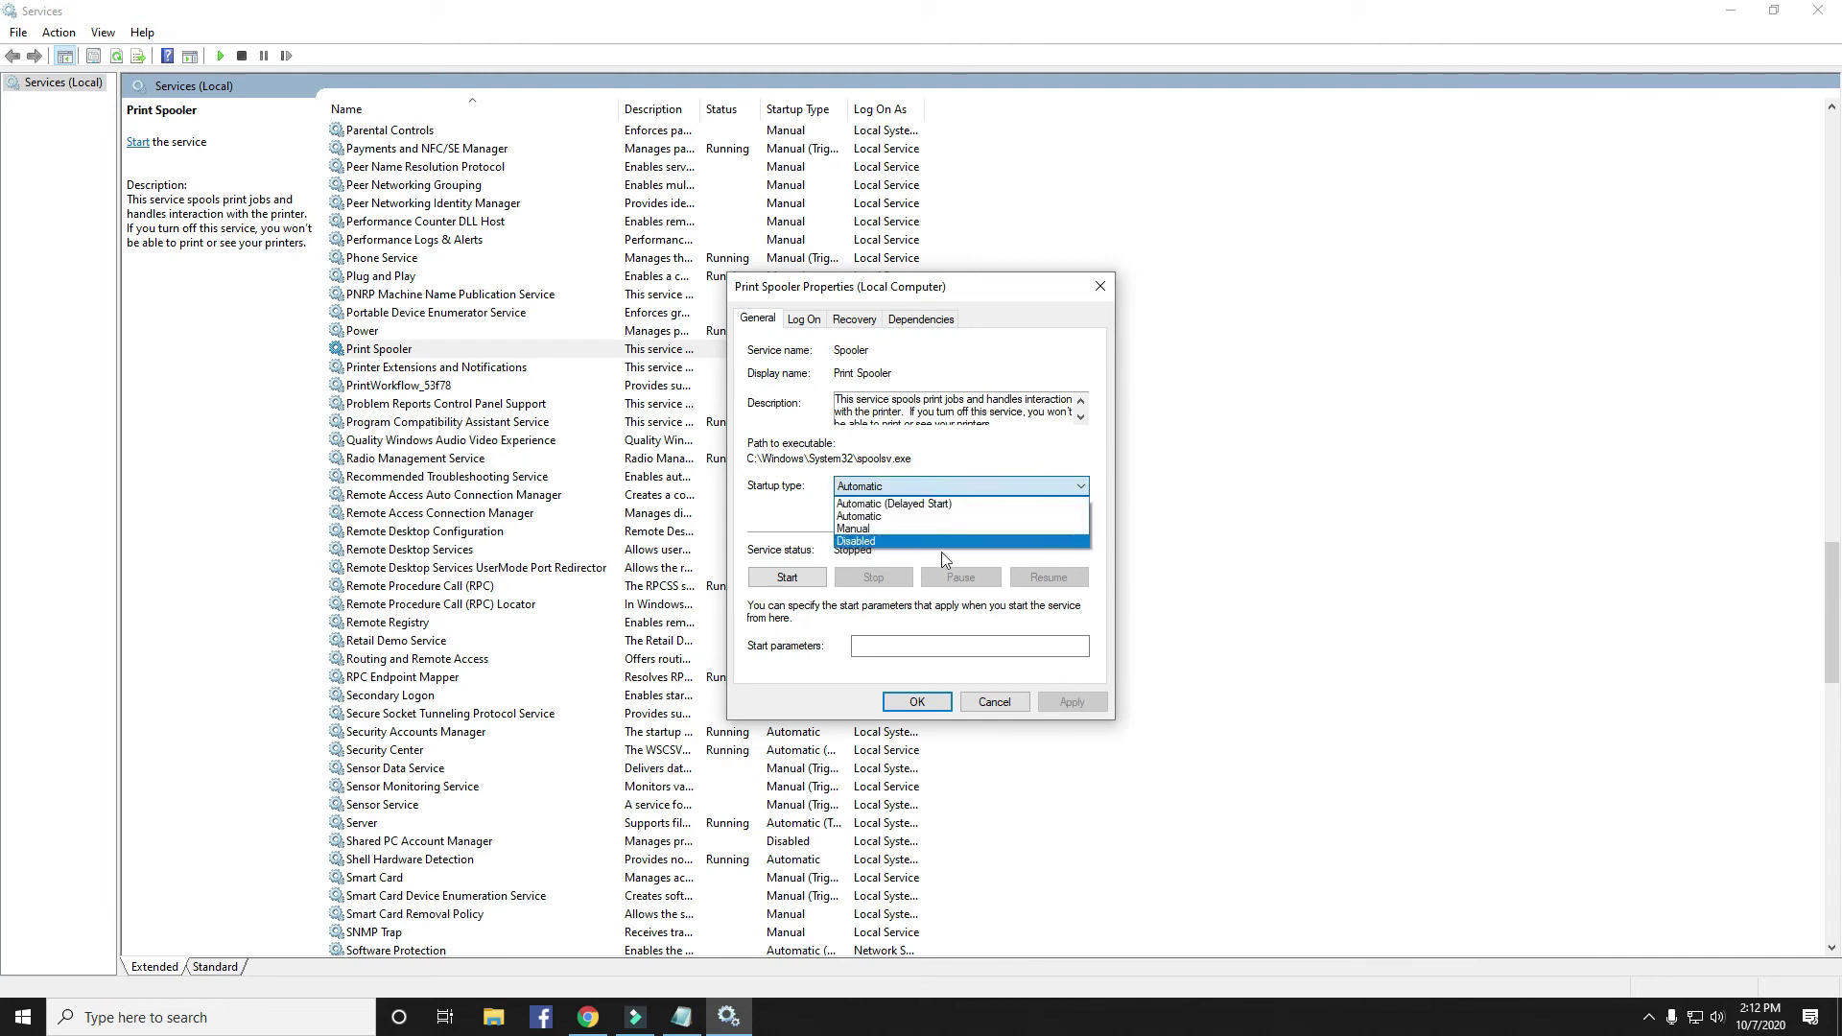
{"action": "left_click", "coordinate": [860, 538]}
{"action": "left_click", "coordinate": [881, 487]}
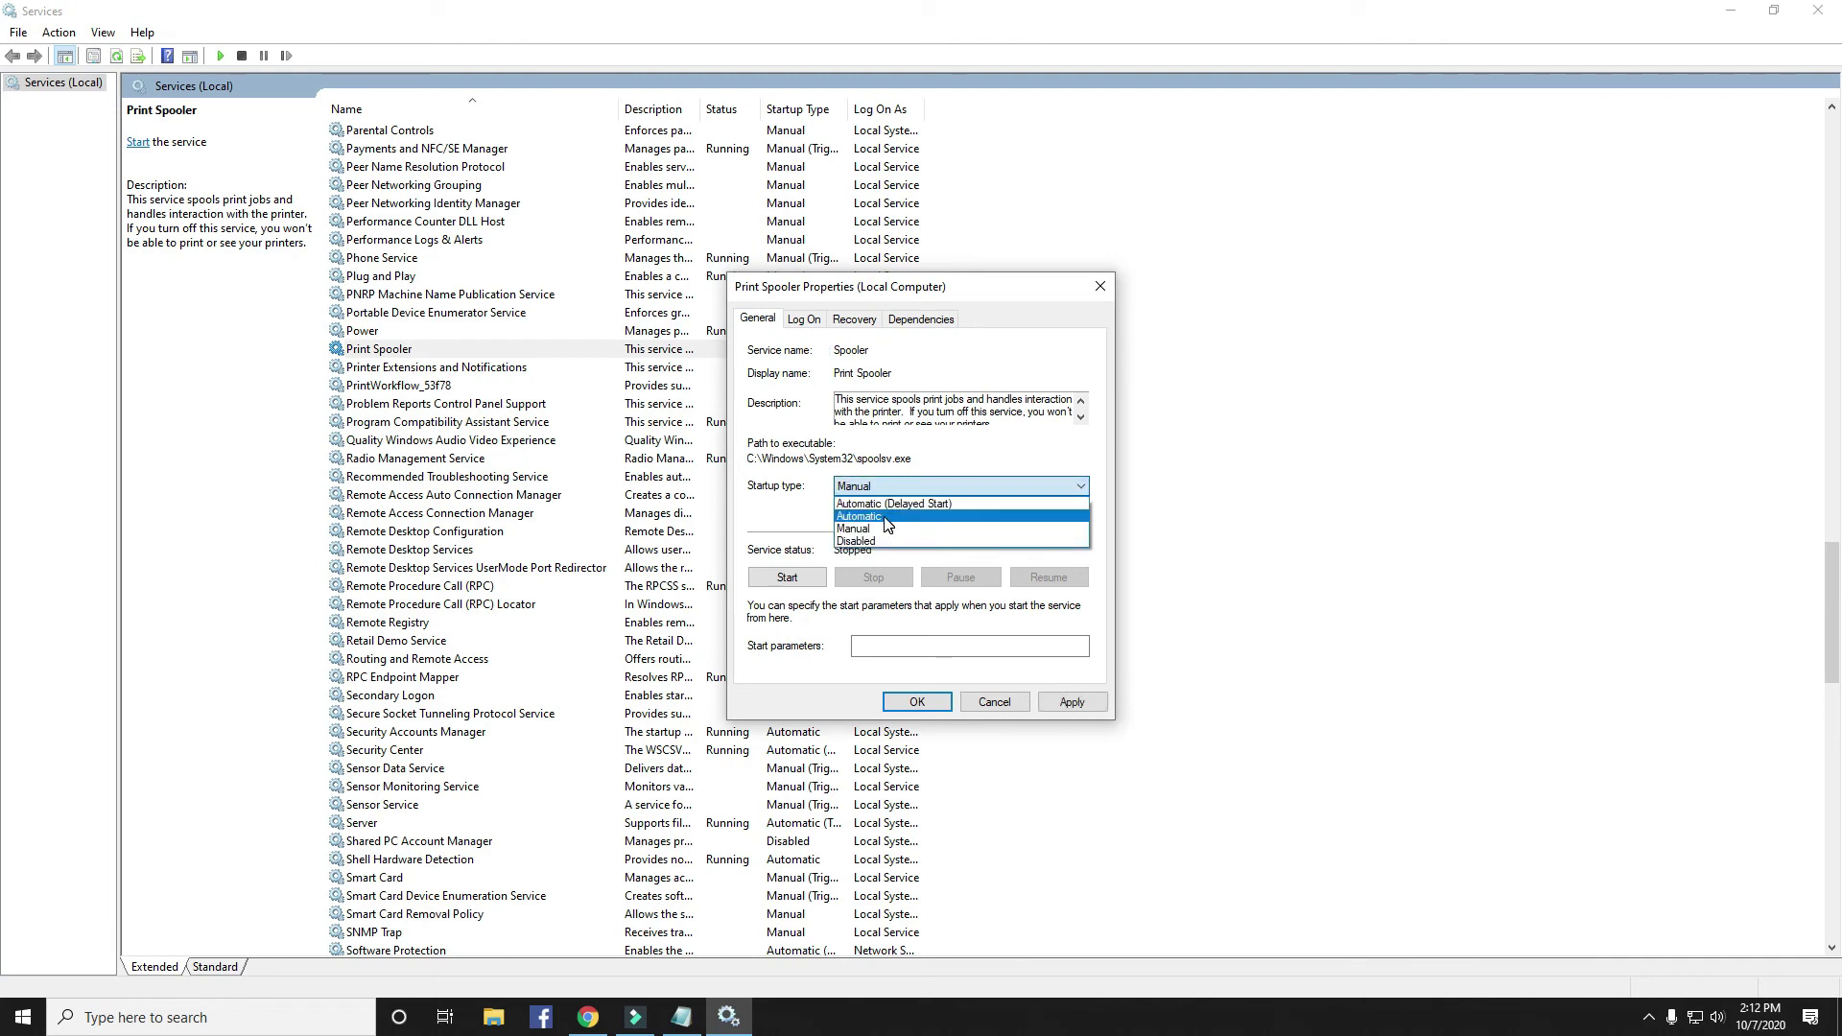
{"action": "left_click", "coordinate": [888, 515]}
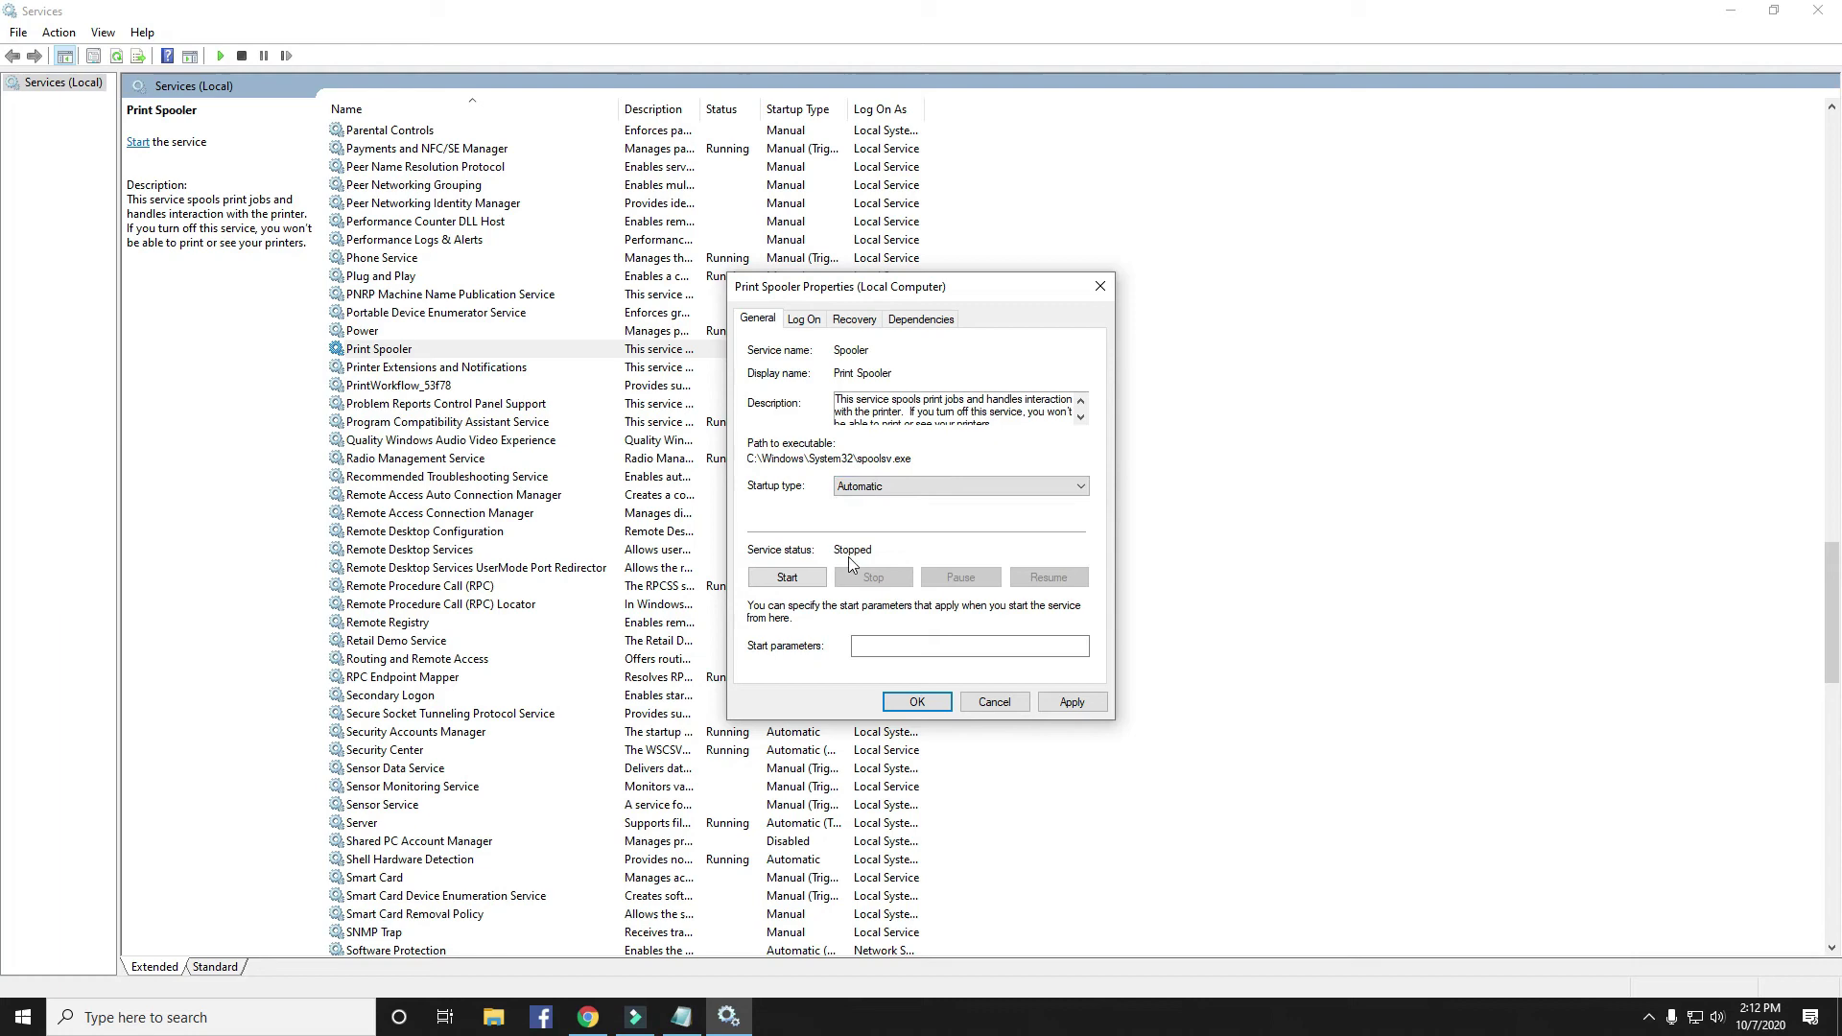
{"action": "left_click", "coordinate": [787, 579]}
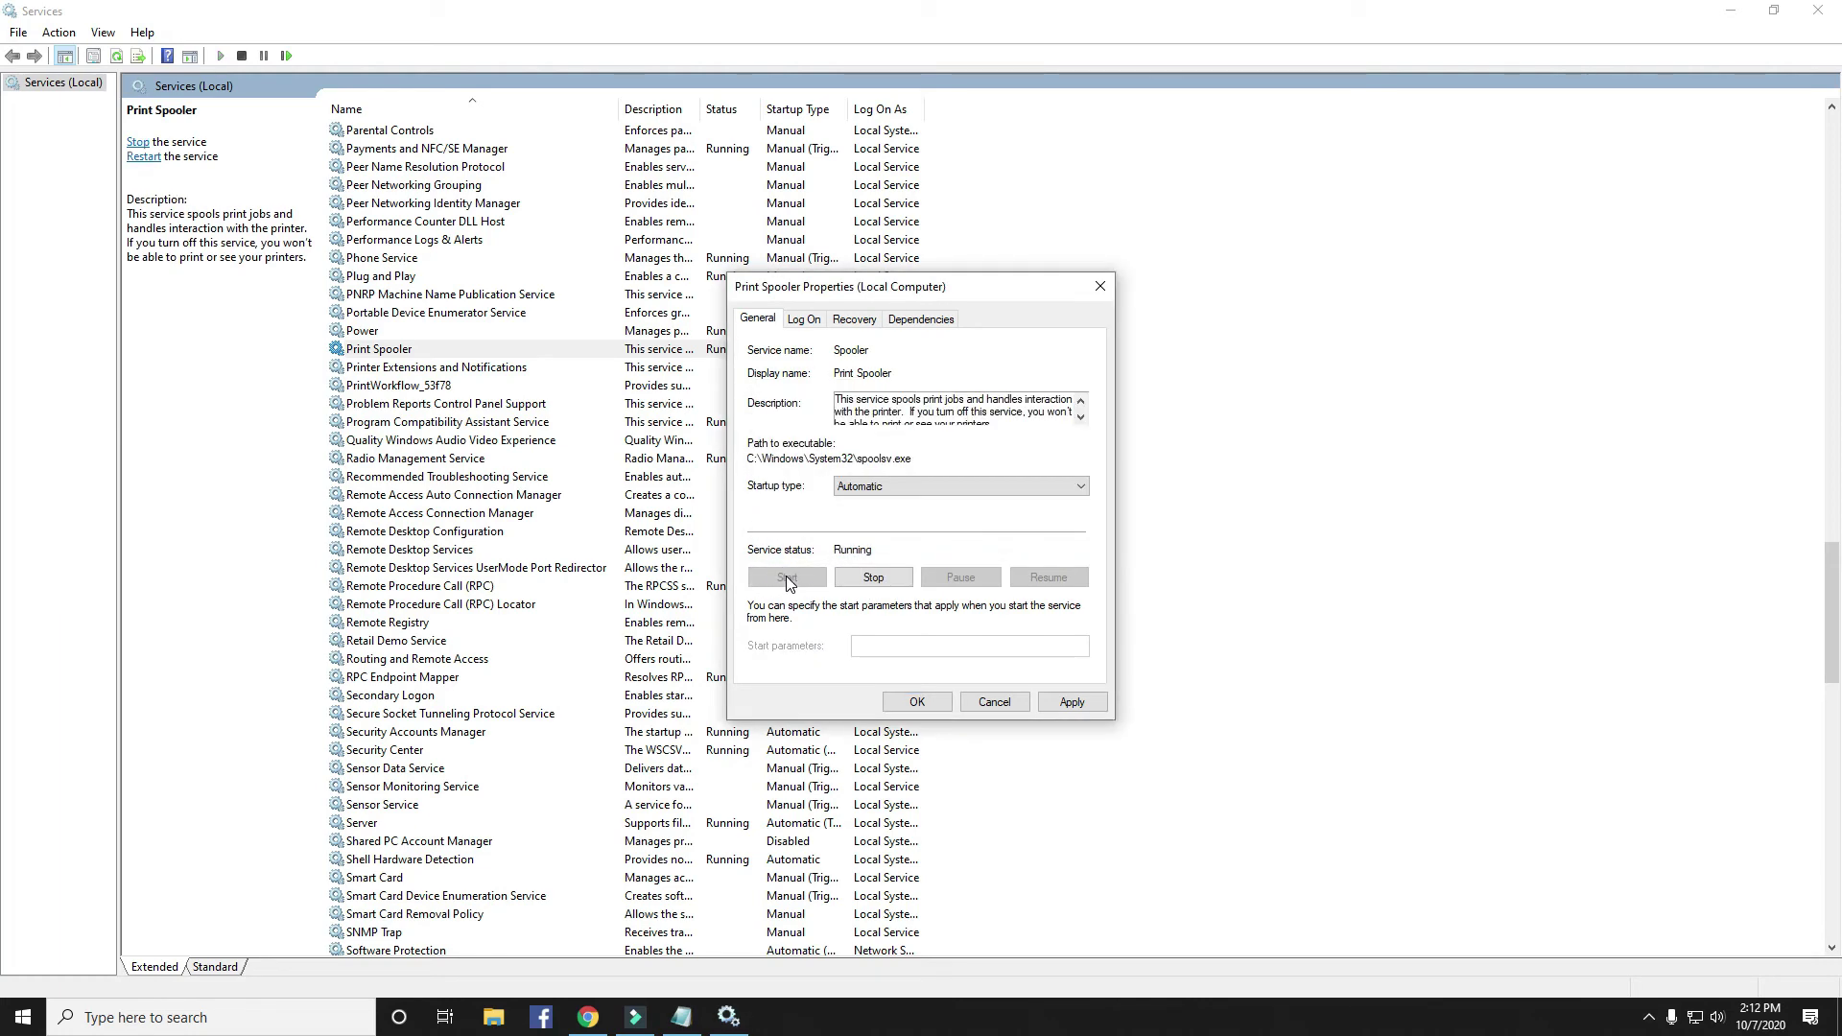
{"action": "left_click", "coordinate": [1072, 703]}
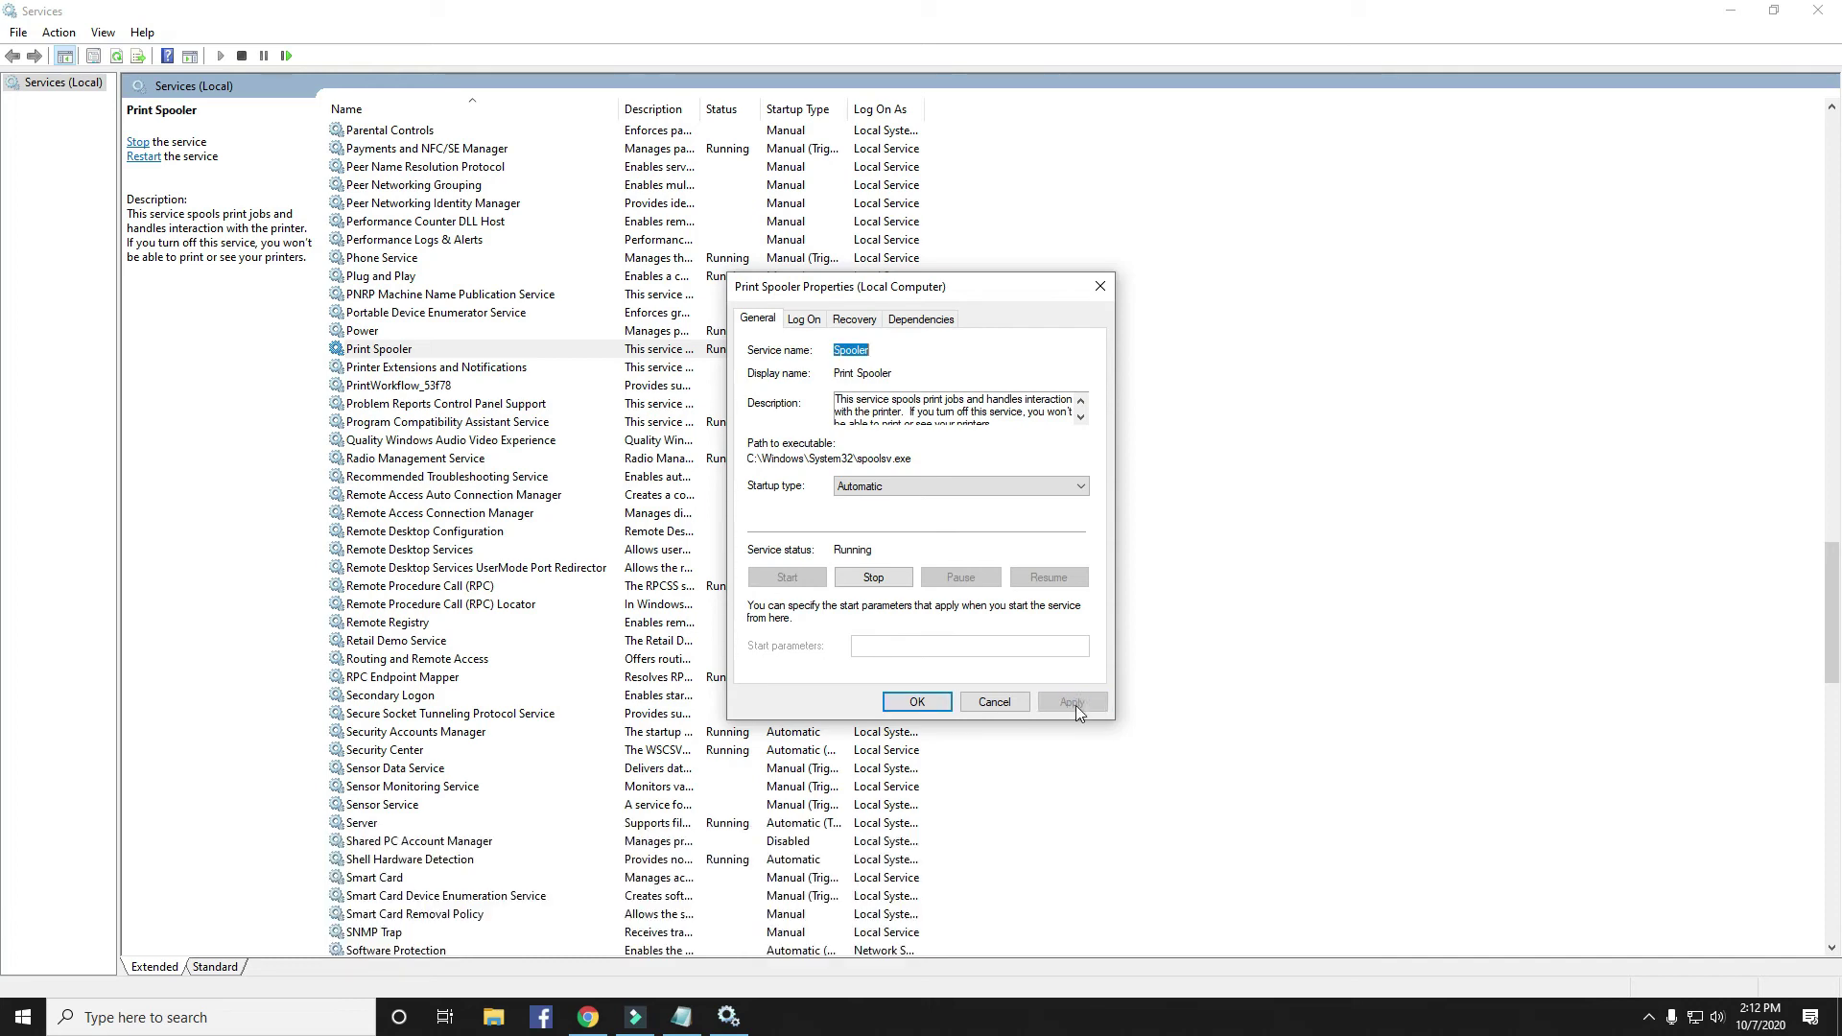
{"action": "left_click", "coordinate": [927, 710]}
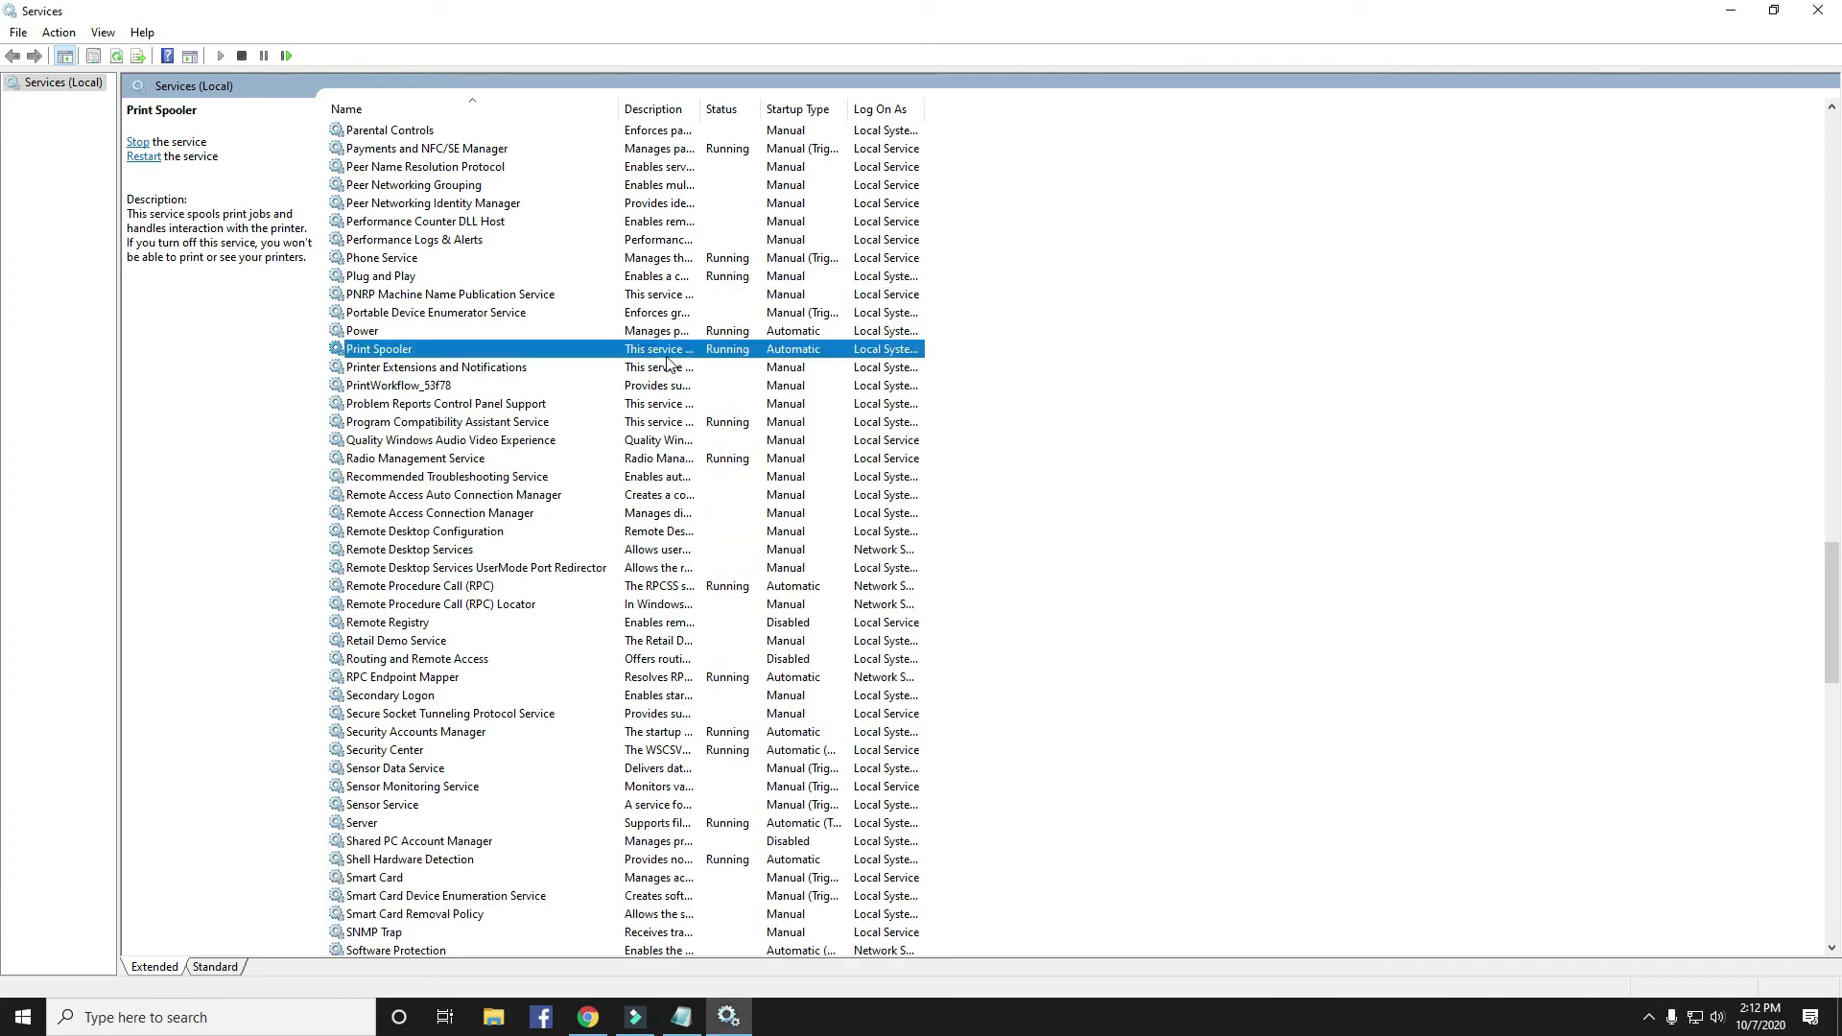
Step: Close Services and open the HP LaserJet M101-M106 PCLm-S queue from Devices and Printers
{"action": "left_click", "coordinate": [1819, 9]}
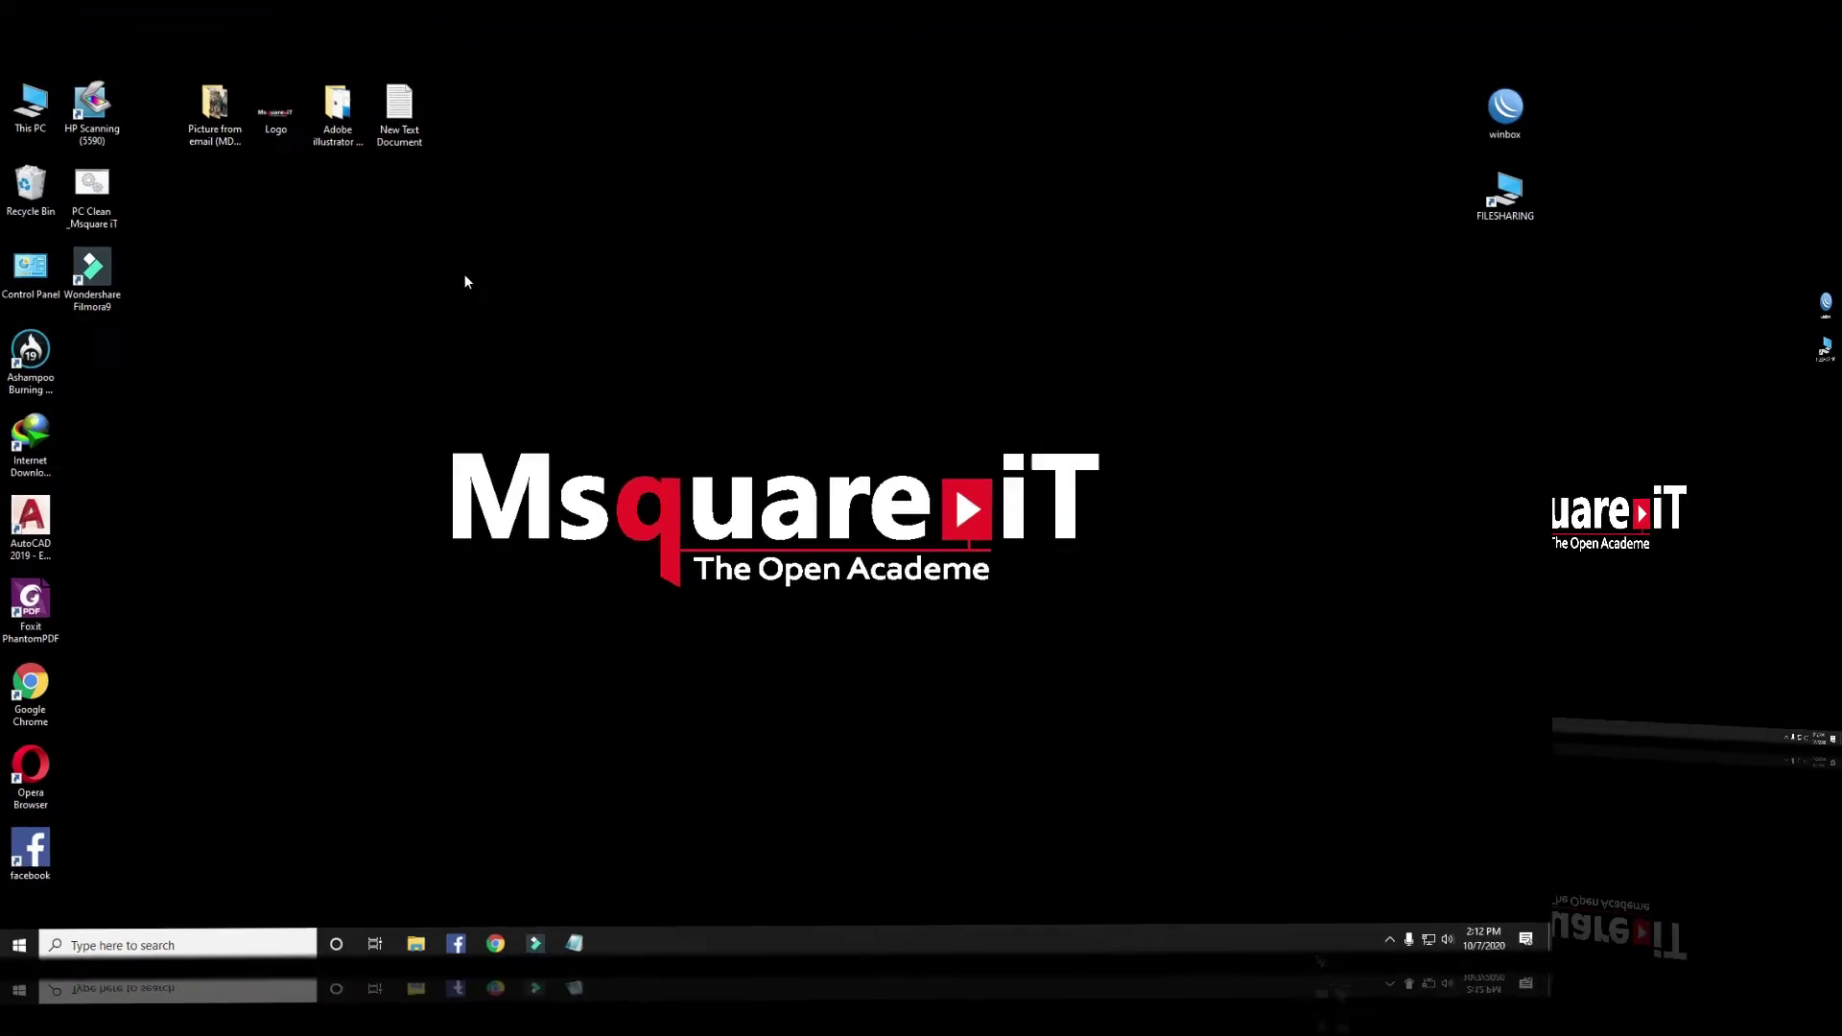
{"action": "double_click", "coordinate": [940, 357]}
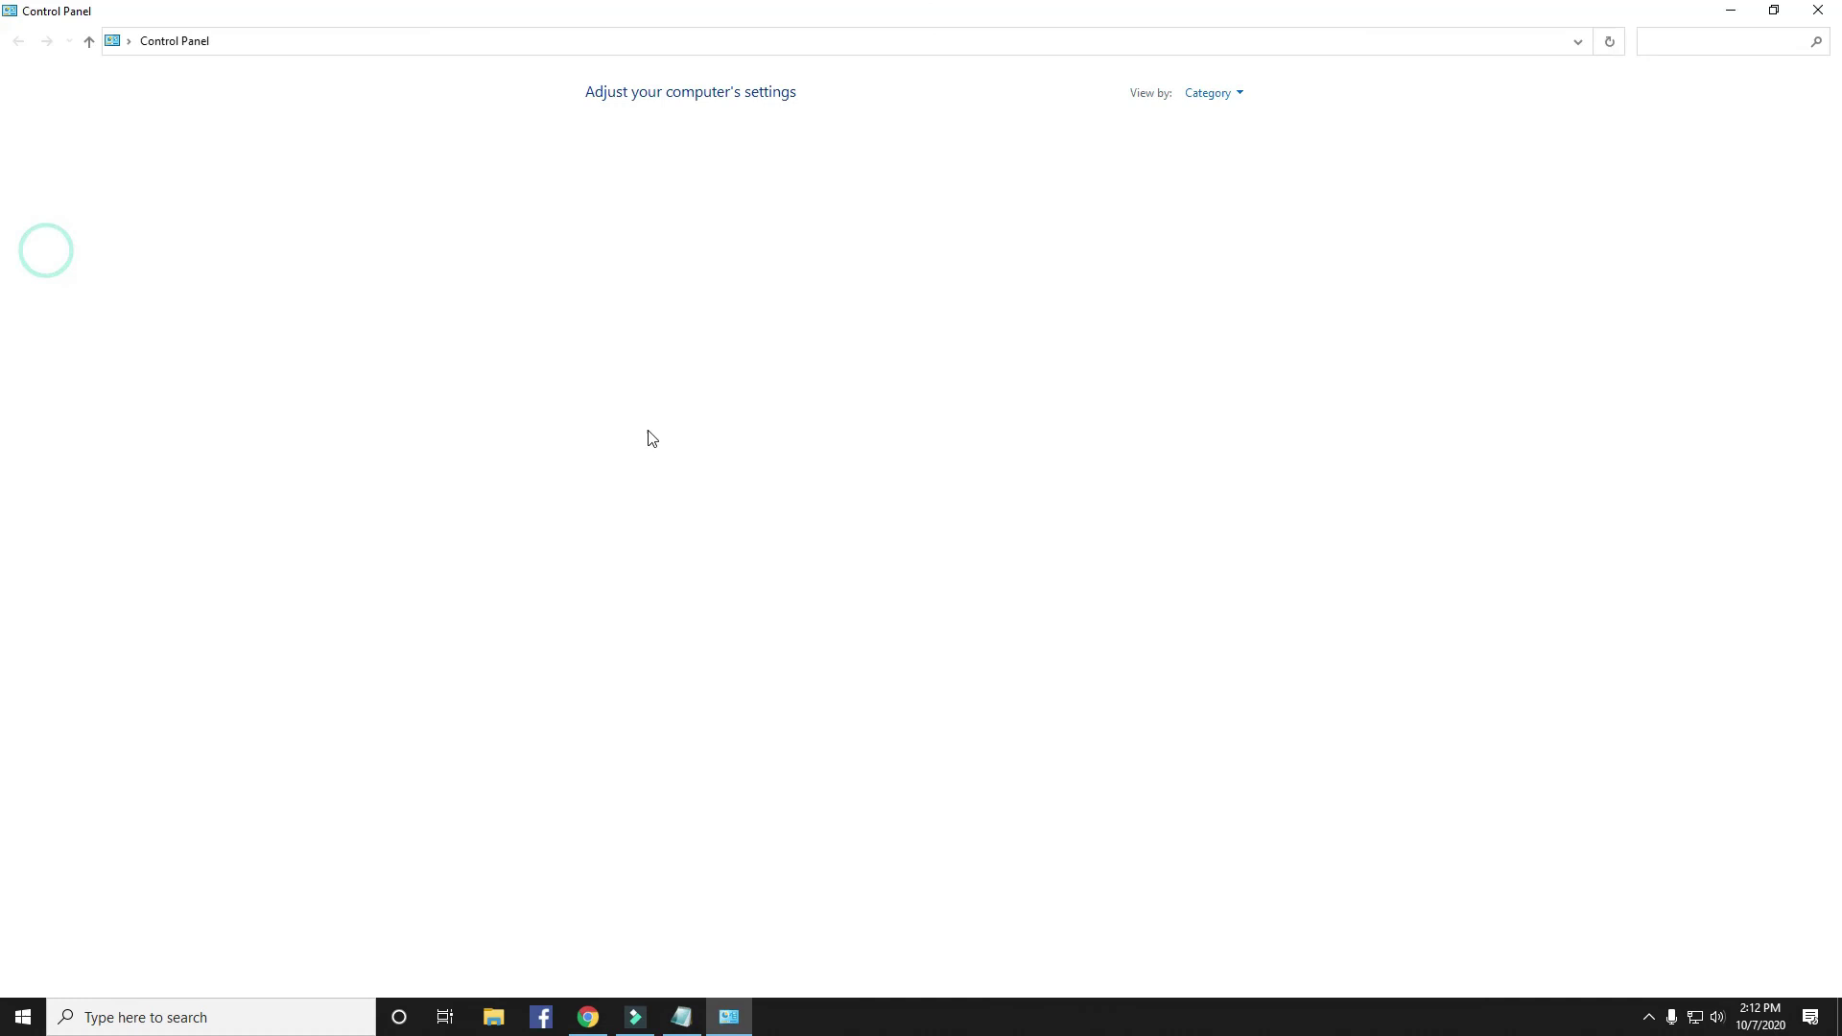
{"action": "left_click", "coordinate": [697, 287]}
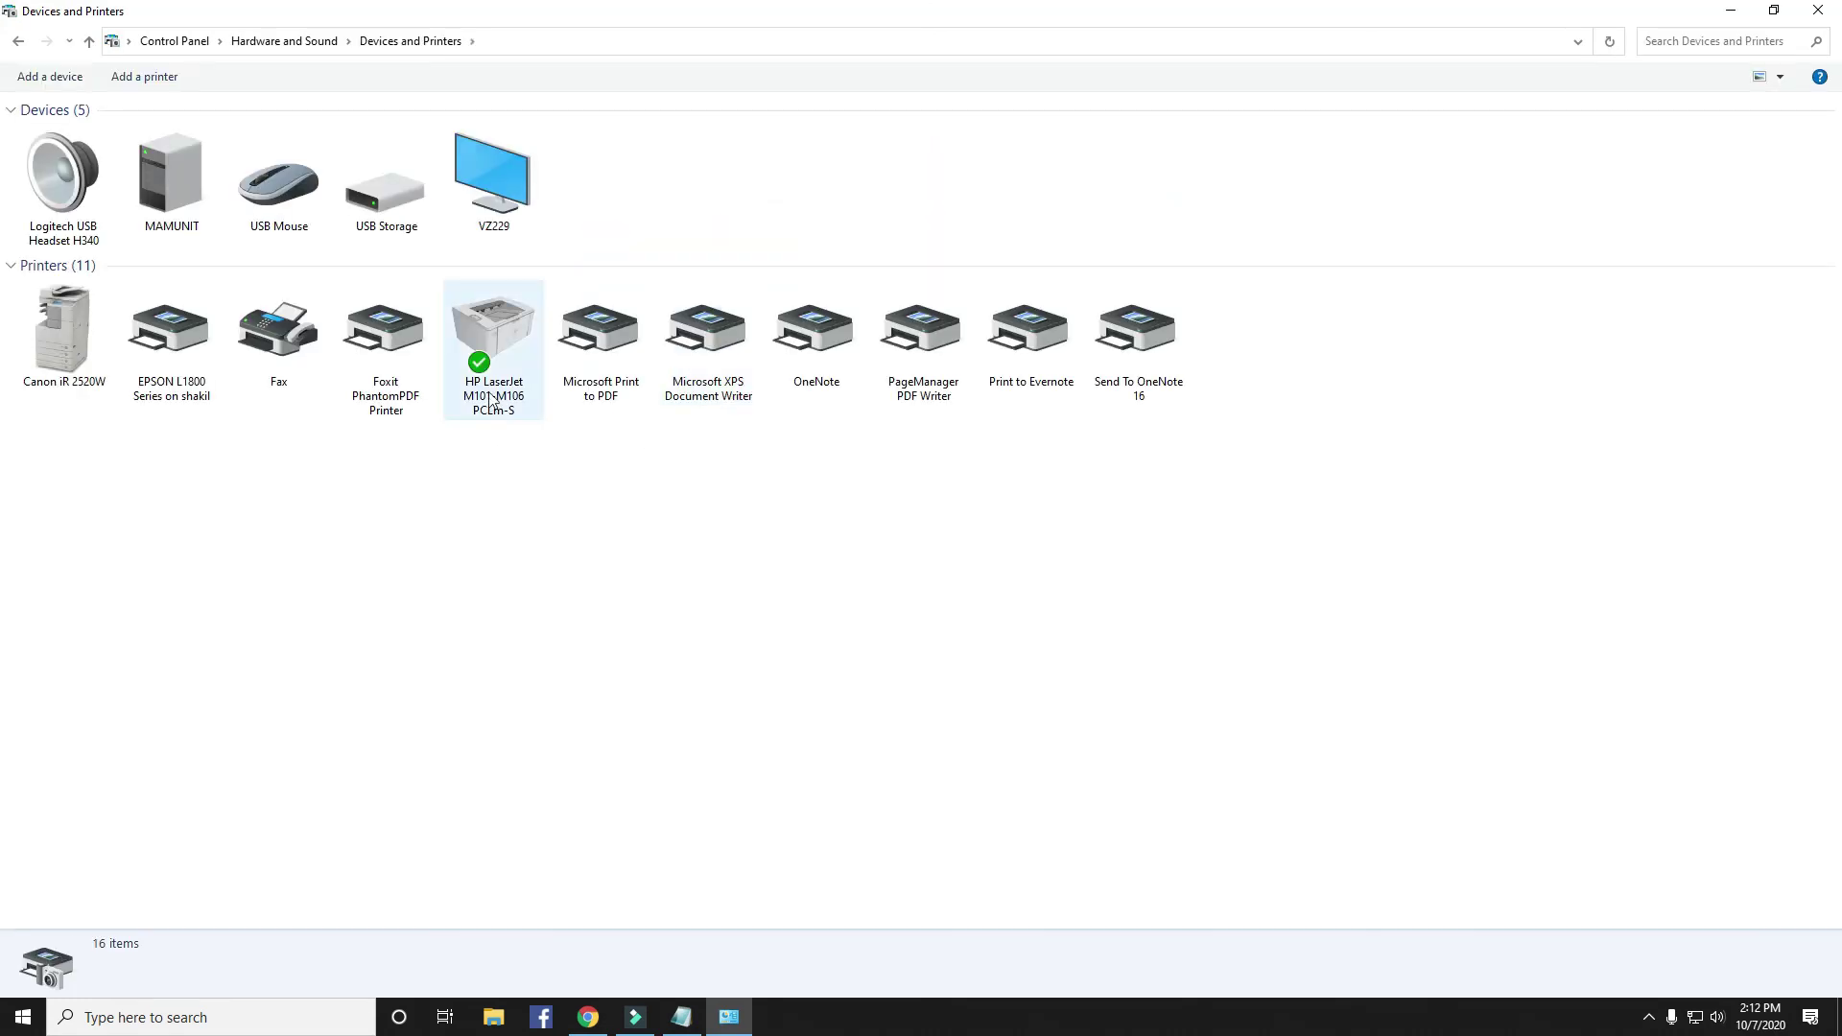
{"action": "left_click", "coordinate": [496, 388]}
{"action": "double_click", "coordinate": [497, 390]}
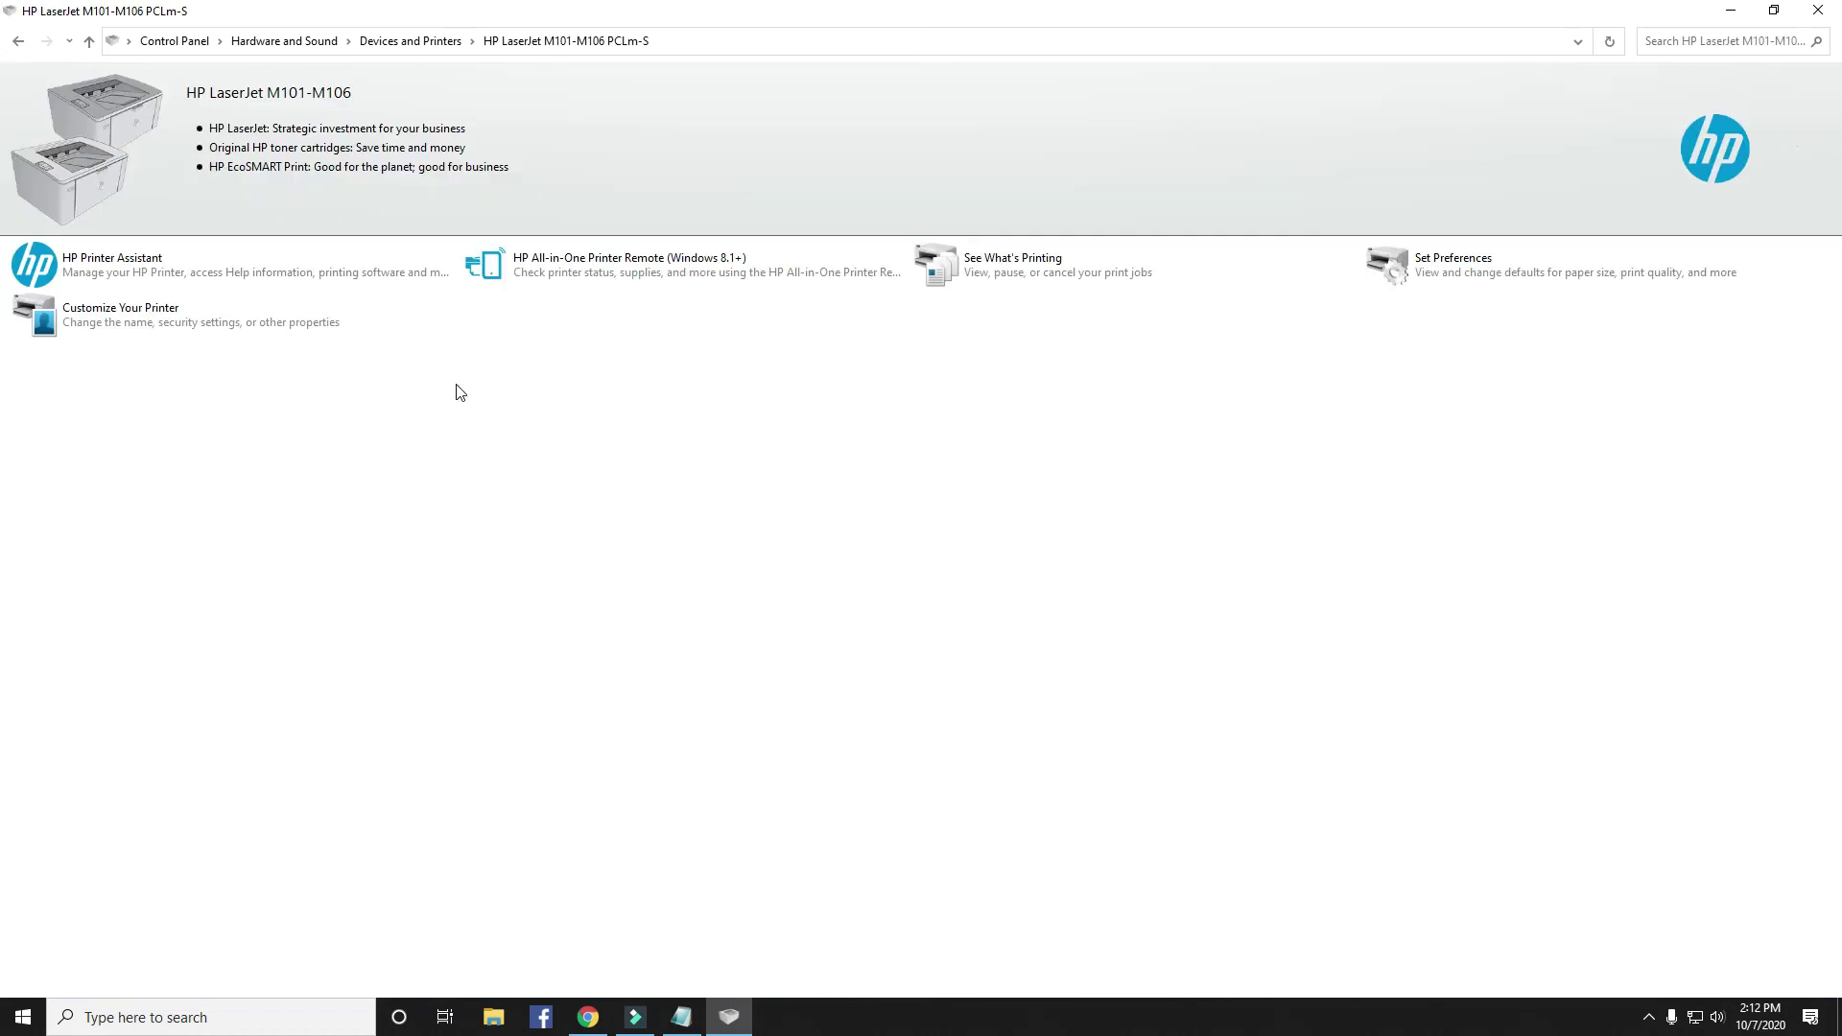
{"action": "left_click", "coordinate": [1015, 274]}
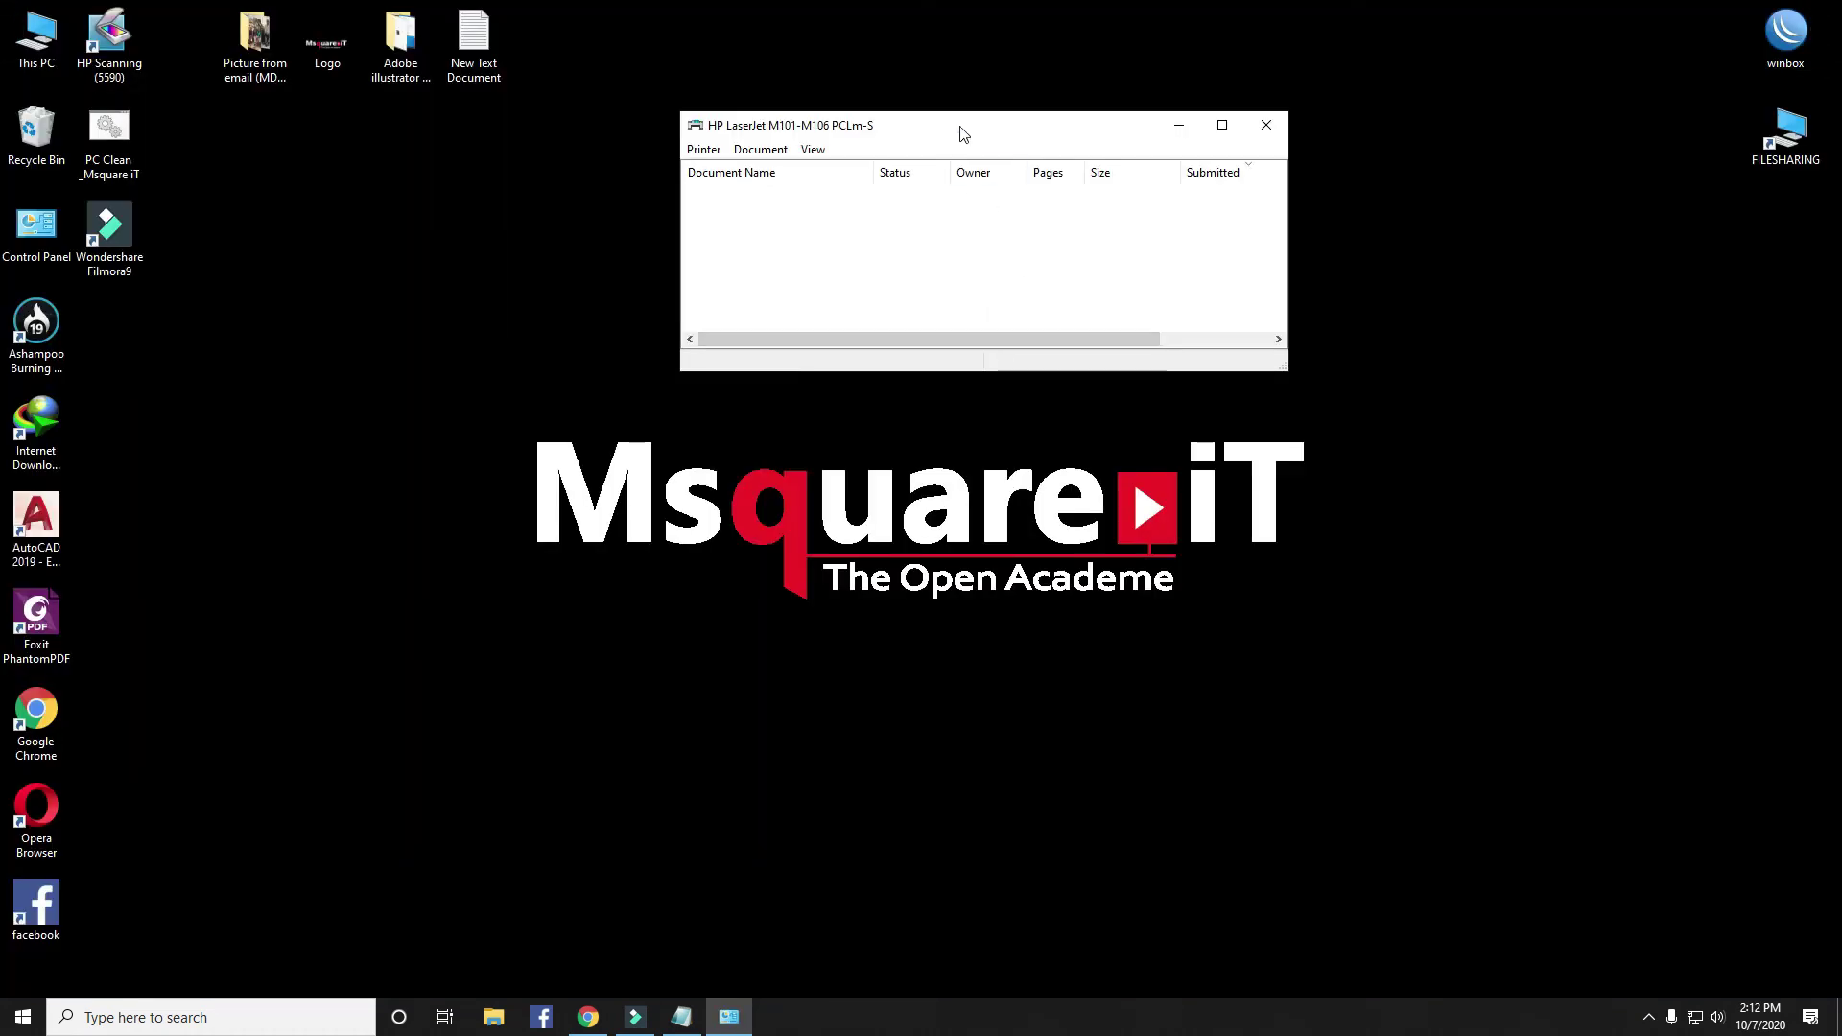
Step: Arrange the print queue and Notepad windows so both are visible
{"action": "left_click_drag", "start_coordinate": [959, 129], "coordinate": [1264, 99]}
{"action": "left_click", "coordinate": [681, 1017]}
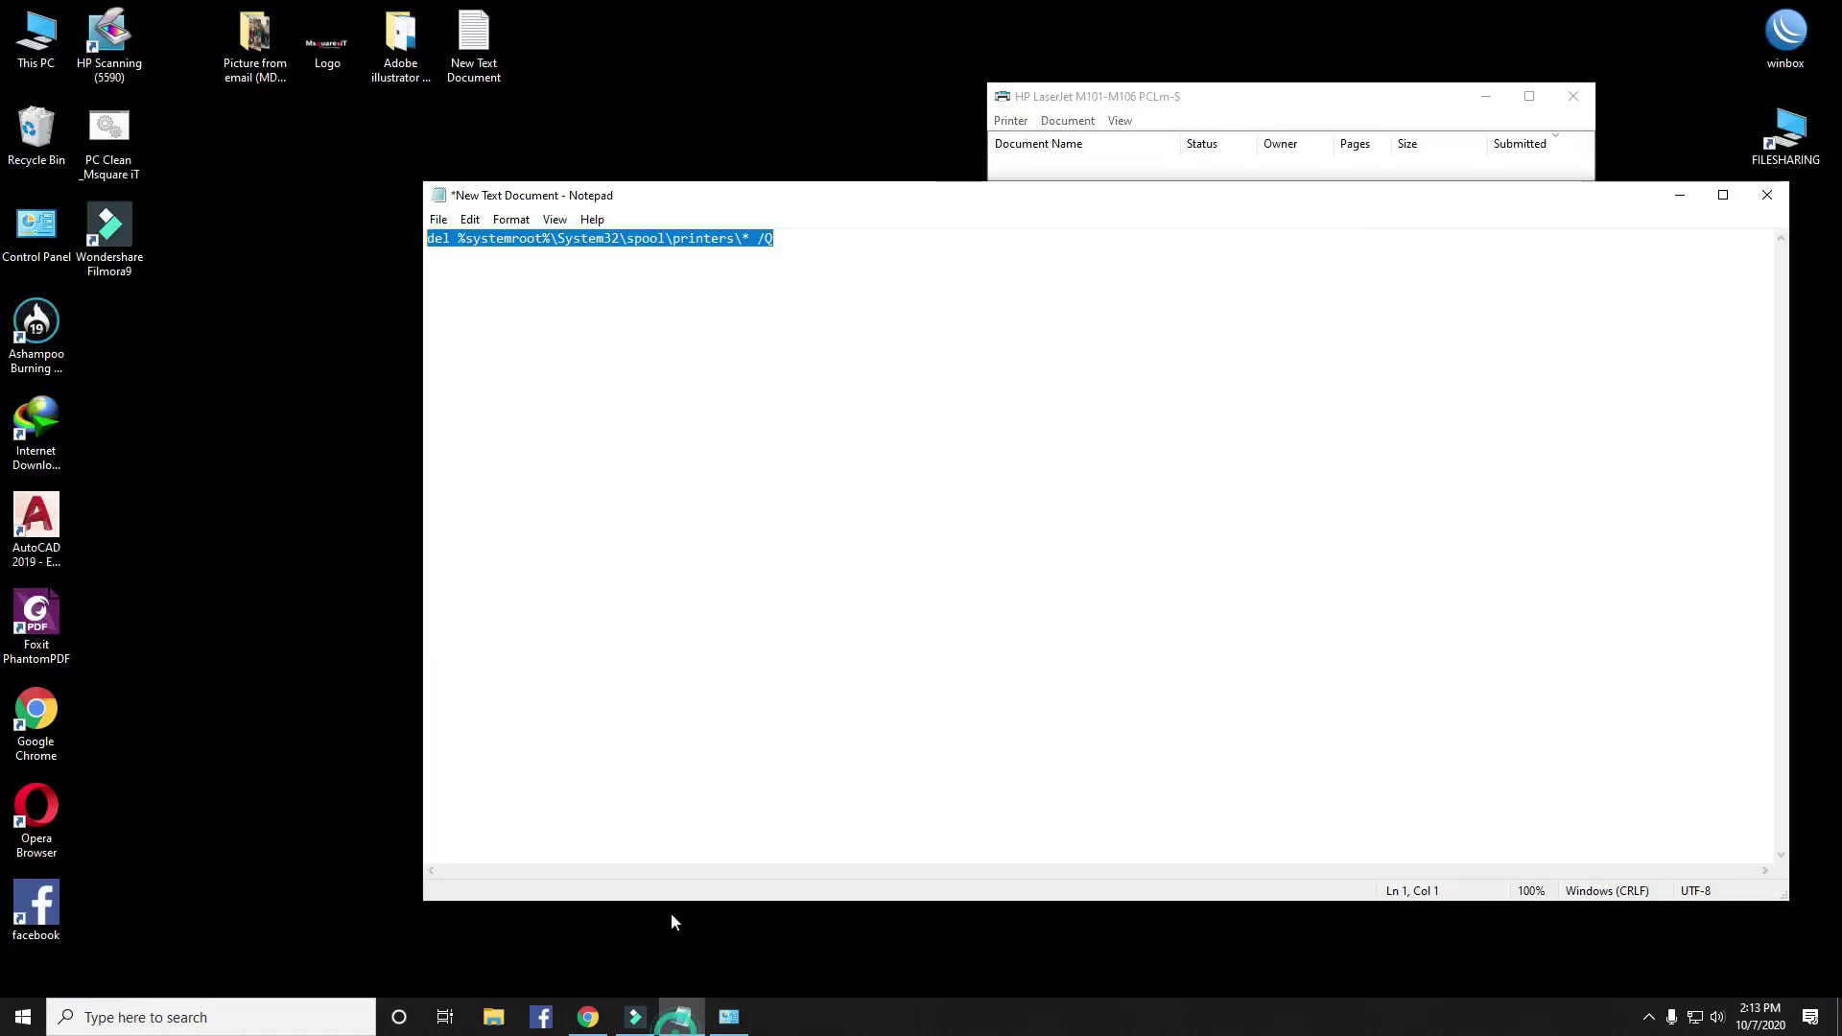
{"action": "left_click_drag", "start_coordinate": [735, 195], "coordinate": [668, 394]}
{"action": "left_click", "coordinate": [360, 434]}
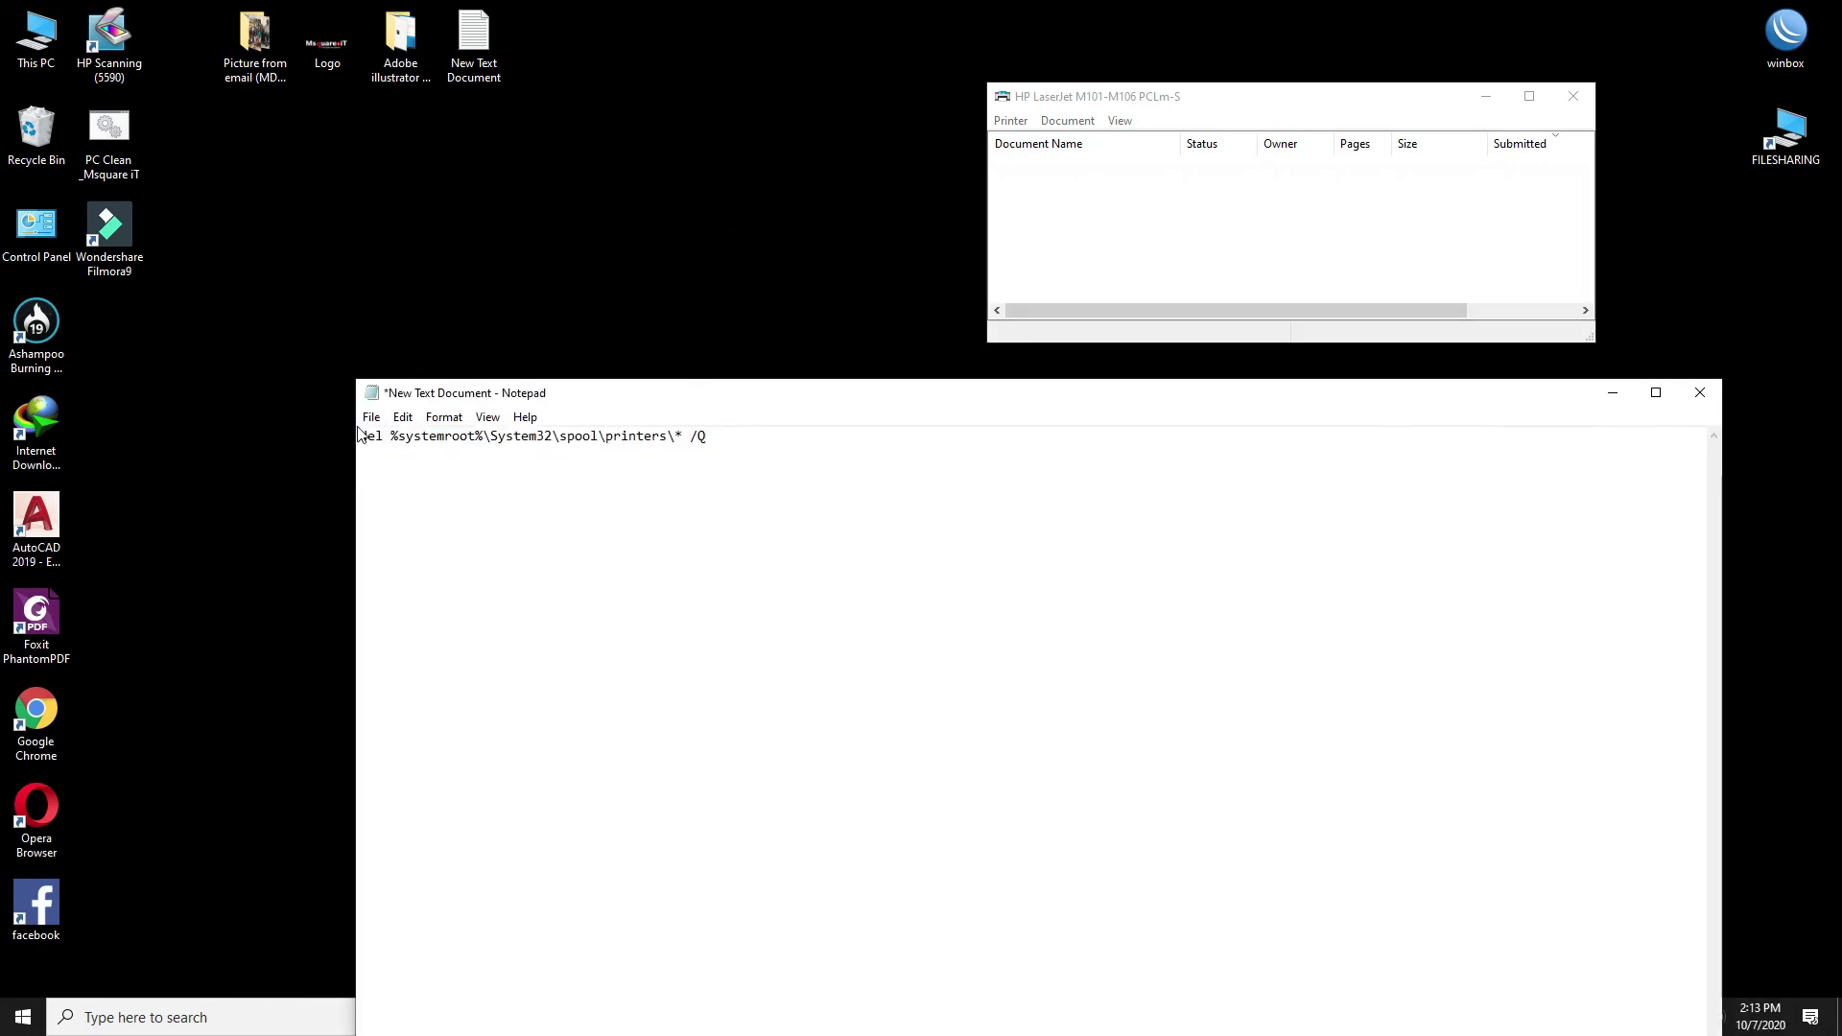
Step: Print the Notepad note to the HP LaserJet M101-M106 PCLm-S, then minimize Notepad
{"action": "left_click", "coordinate": [372, 417]}
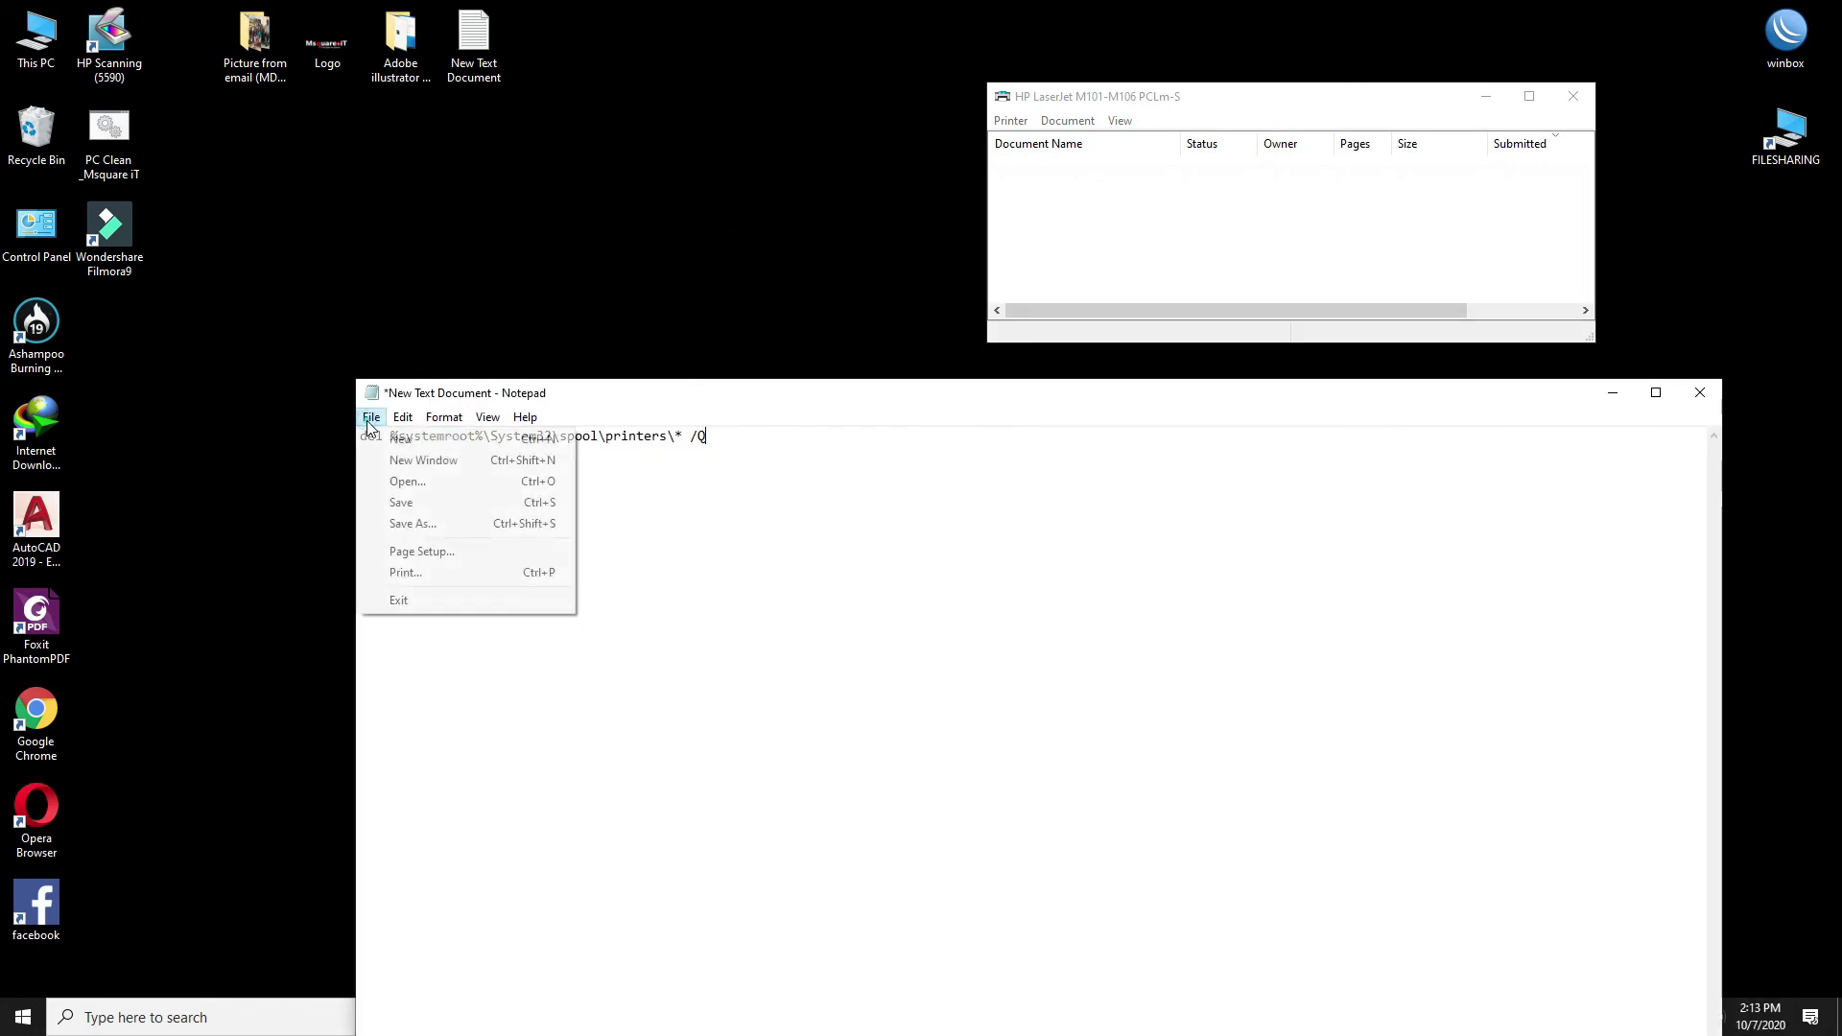
{"action": "left_click", "coordinate": [428, 572]}
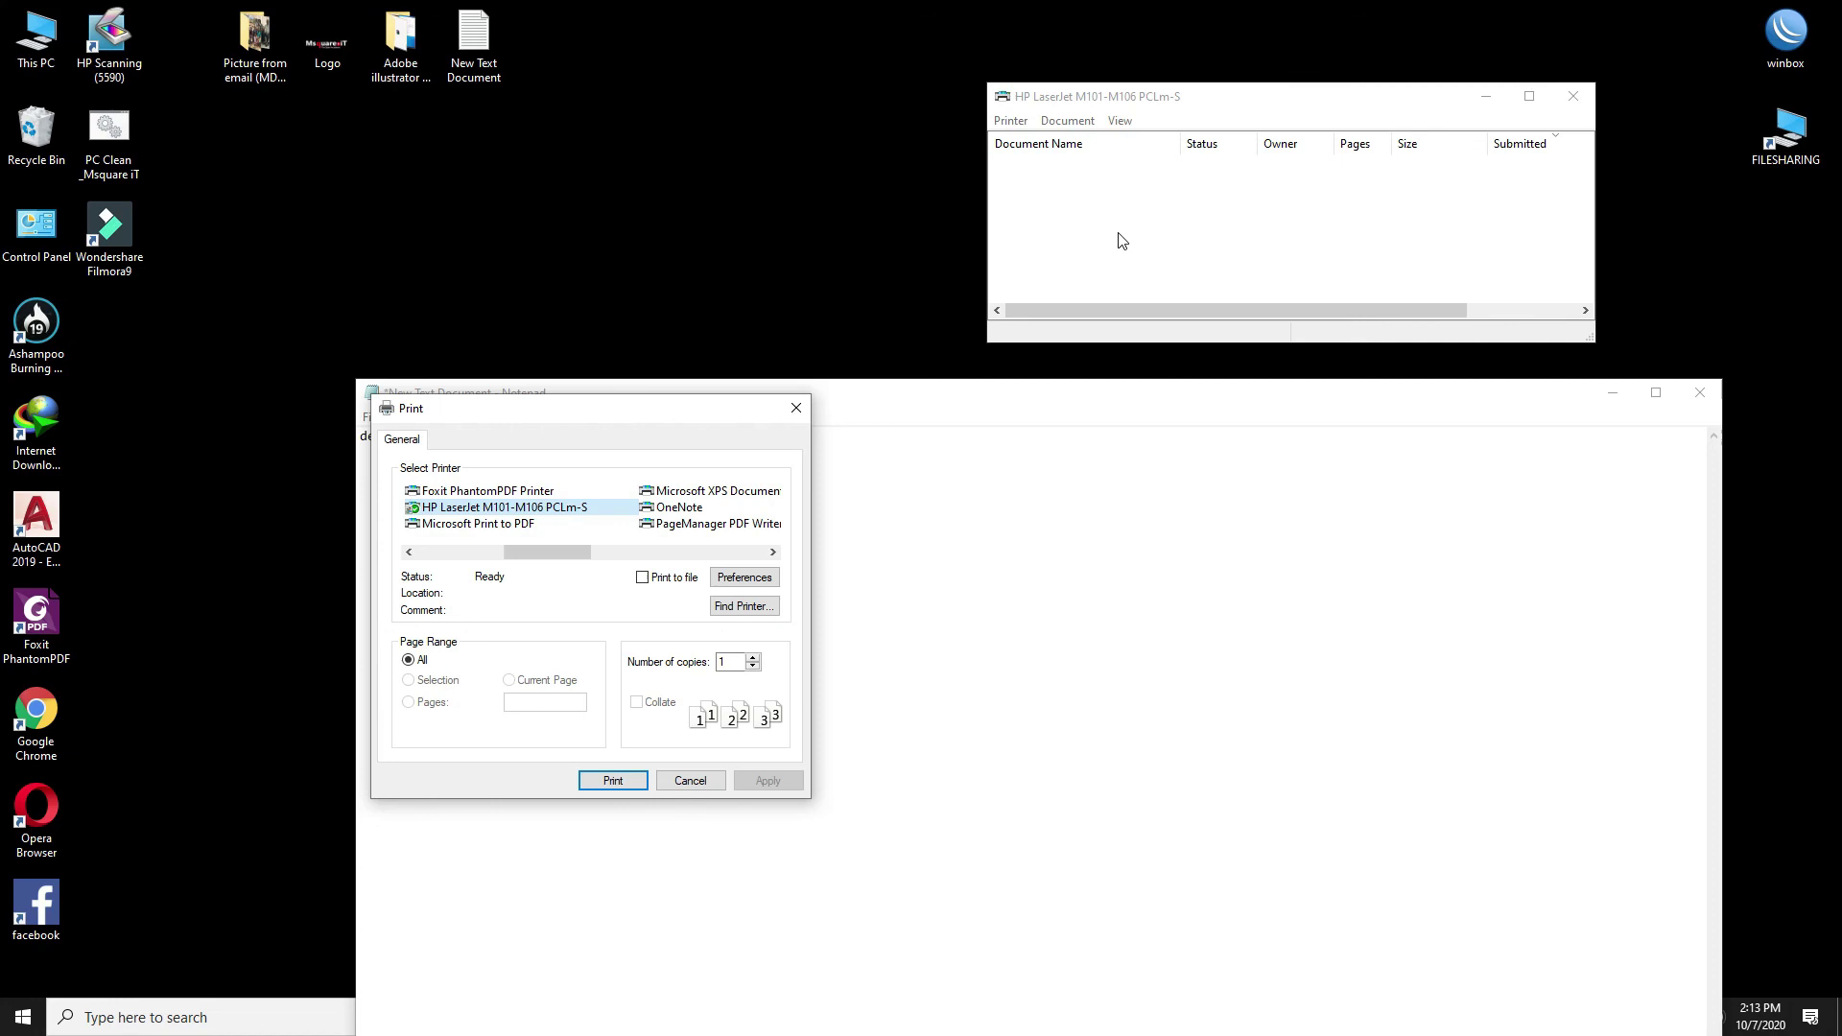
{"action": "left_click", "coordinate": [1134, 103]}
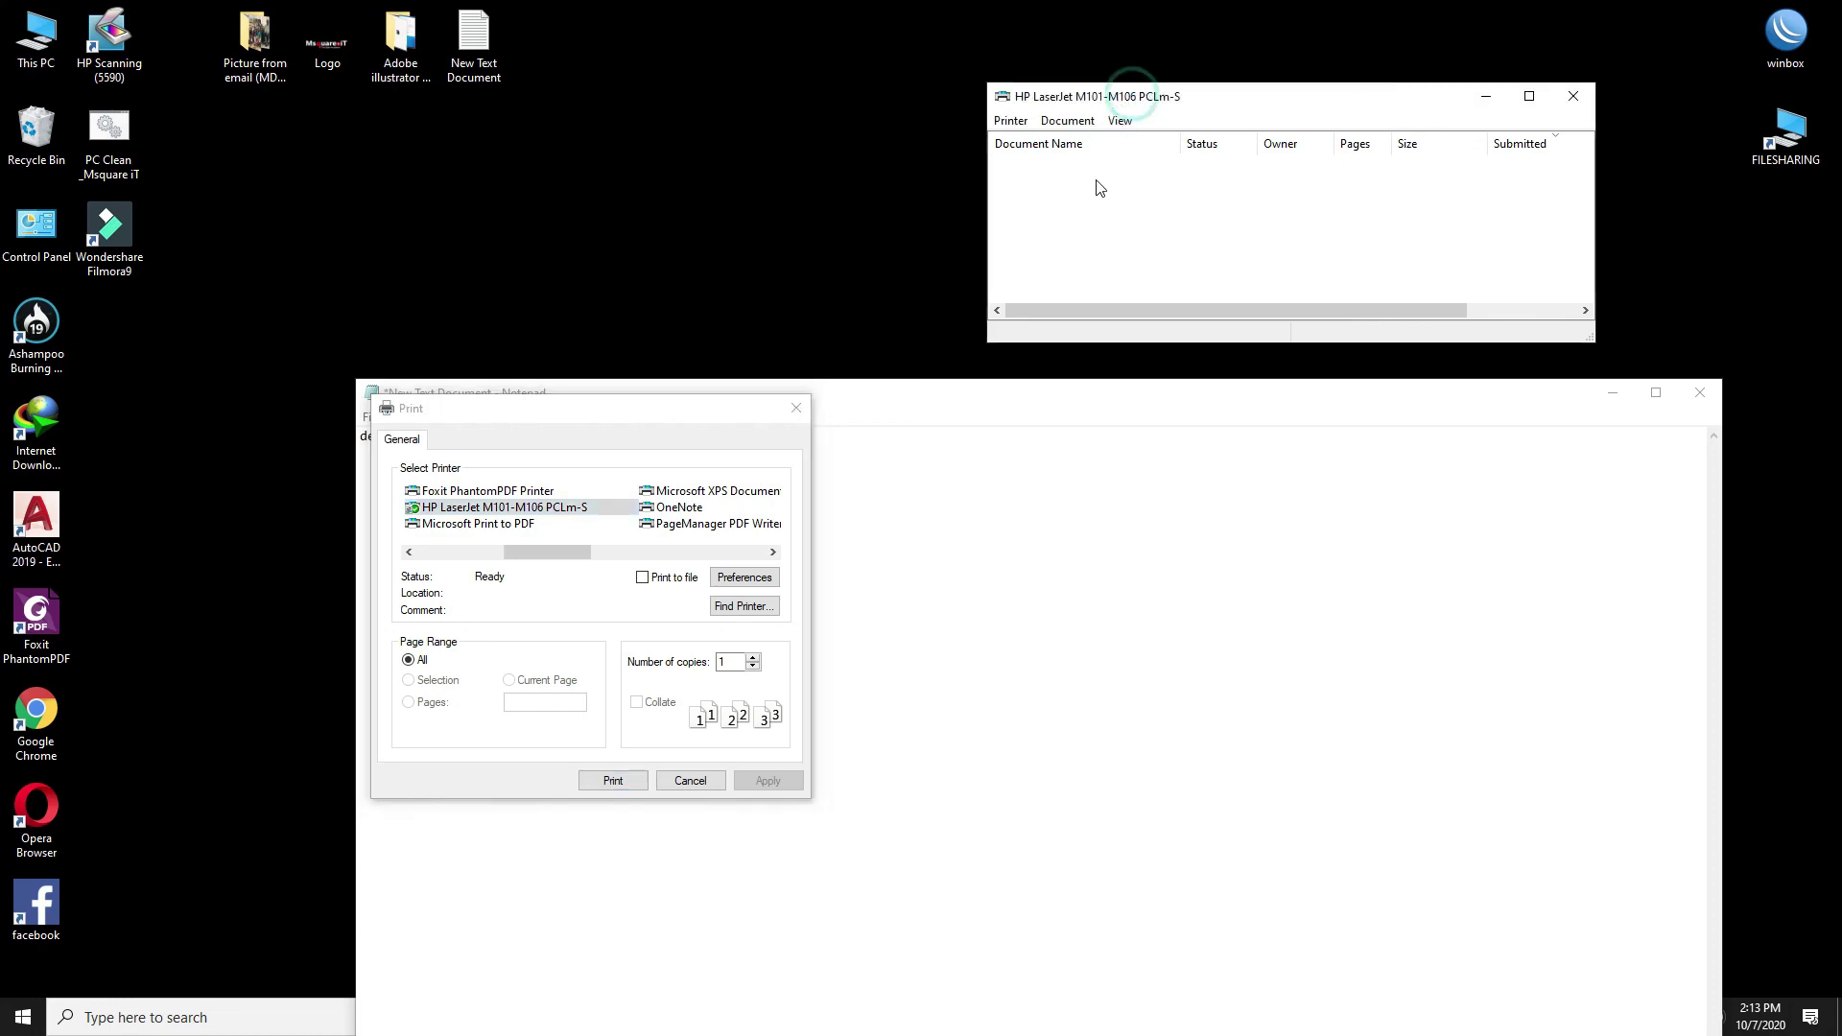
{"action": "left_click", "coordinate": [580, 513]}
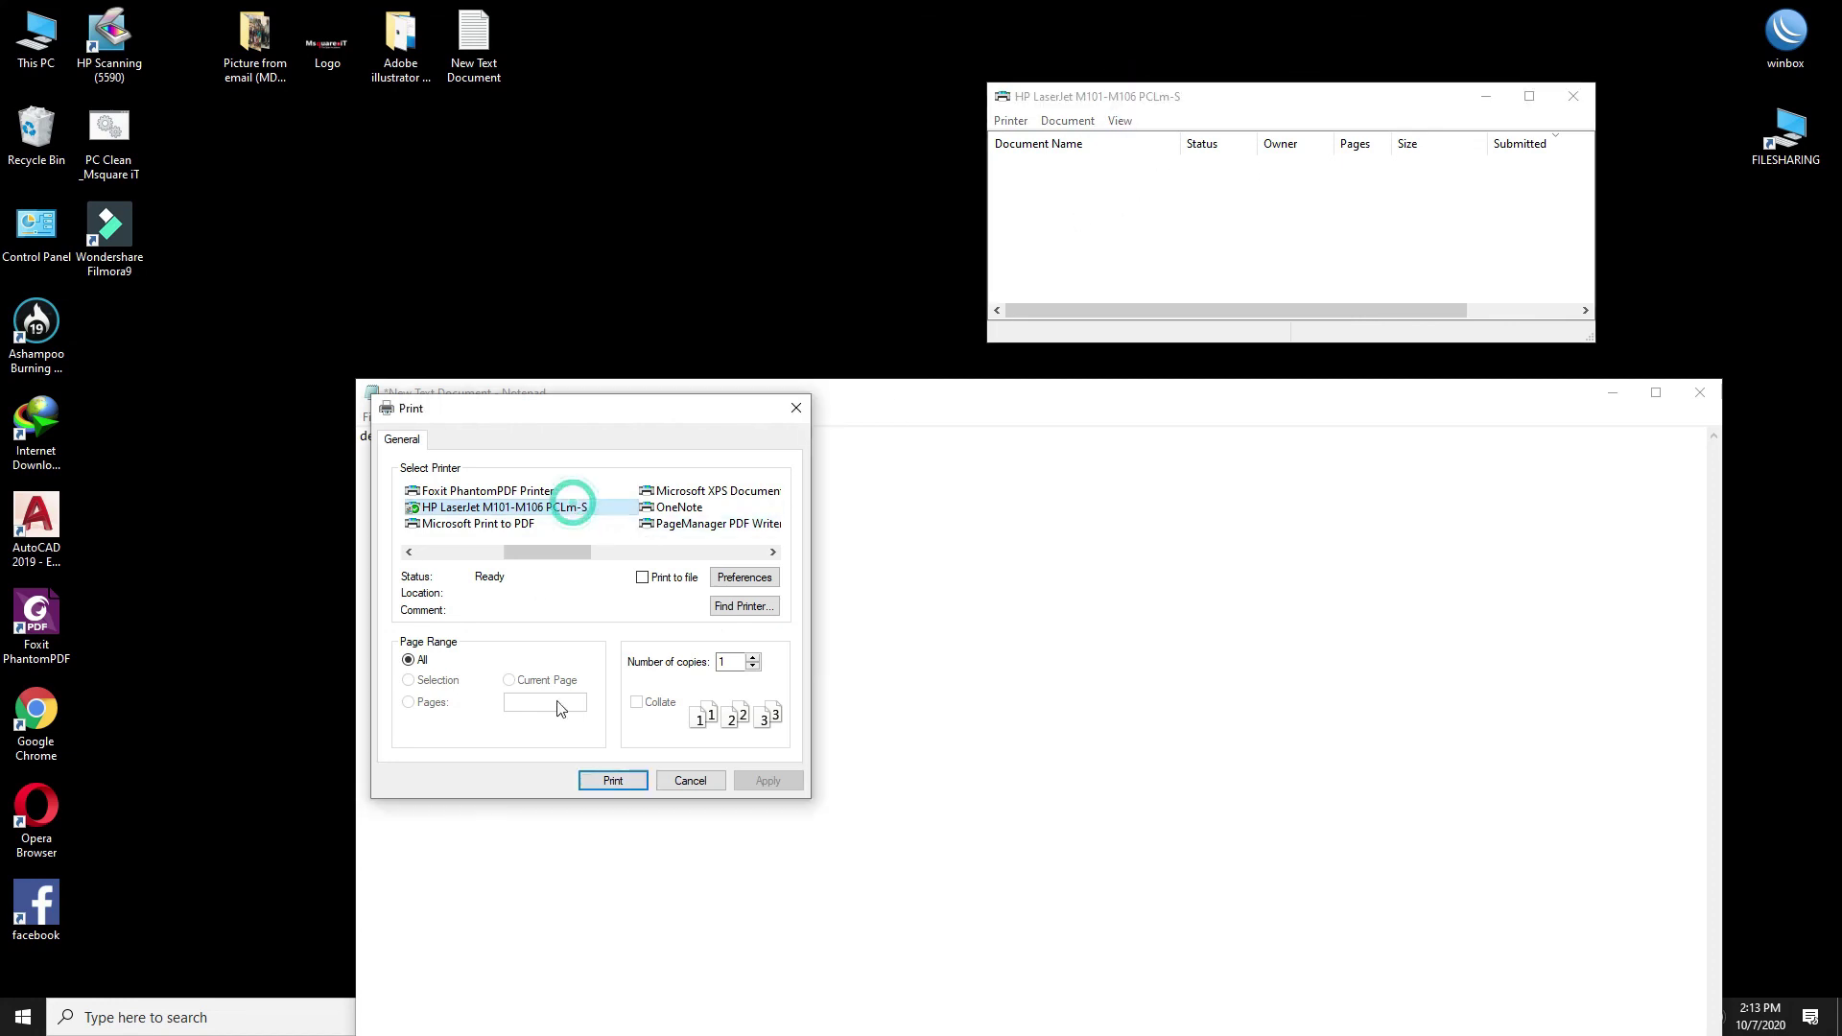
{"action": "left_click", "coordinate": [613, 782]}
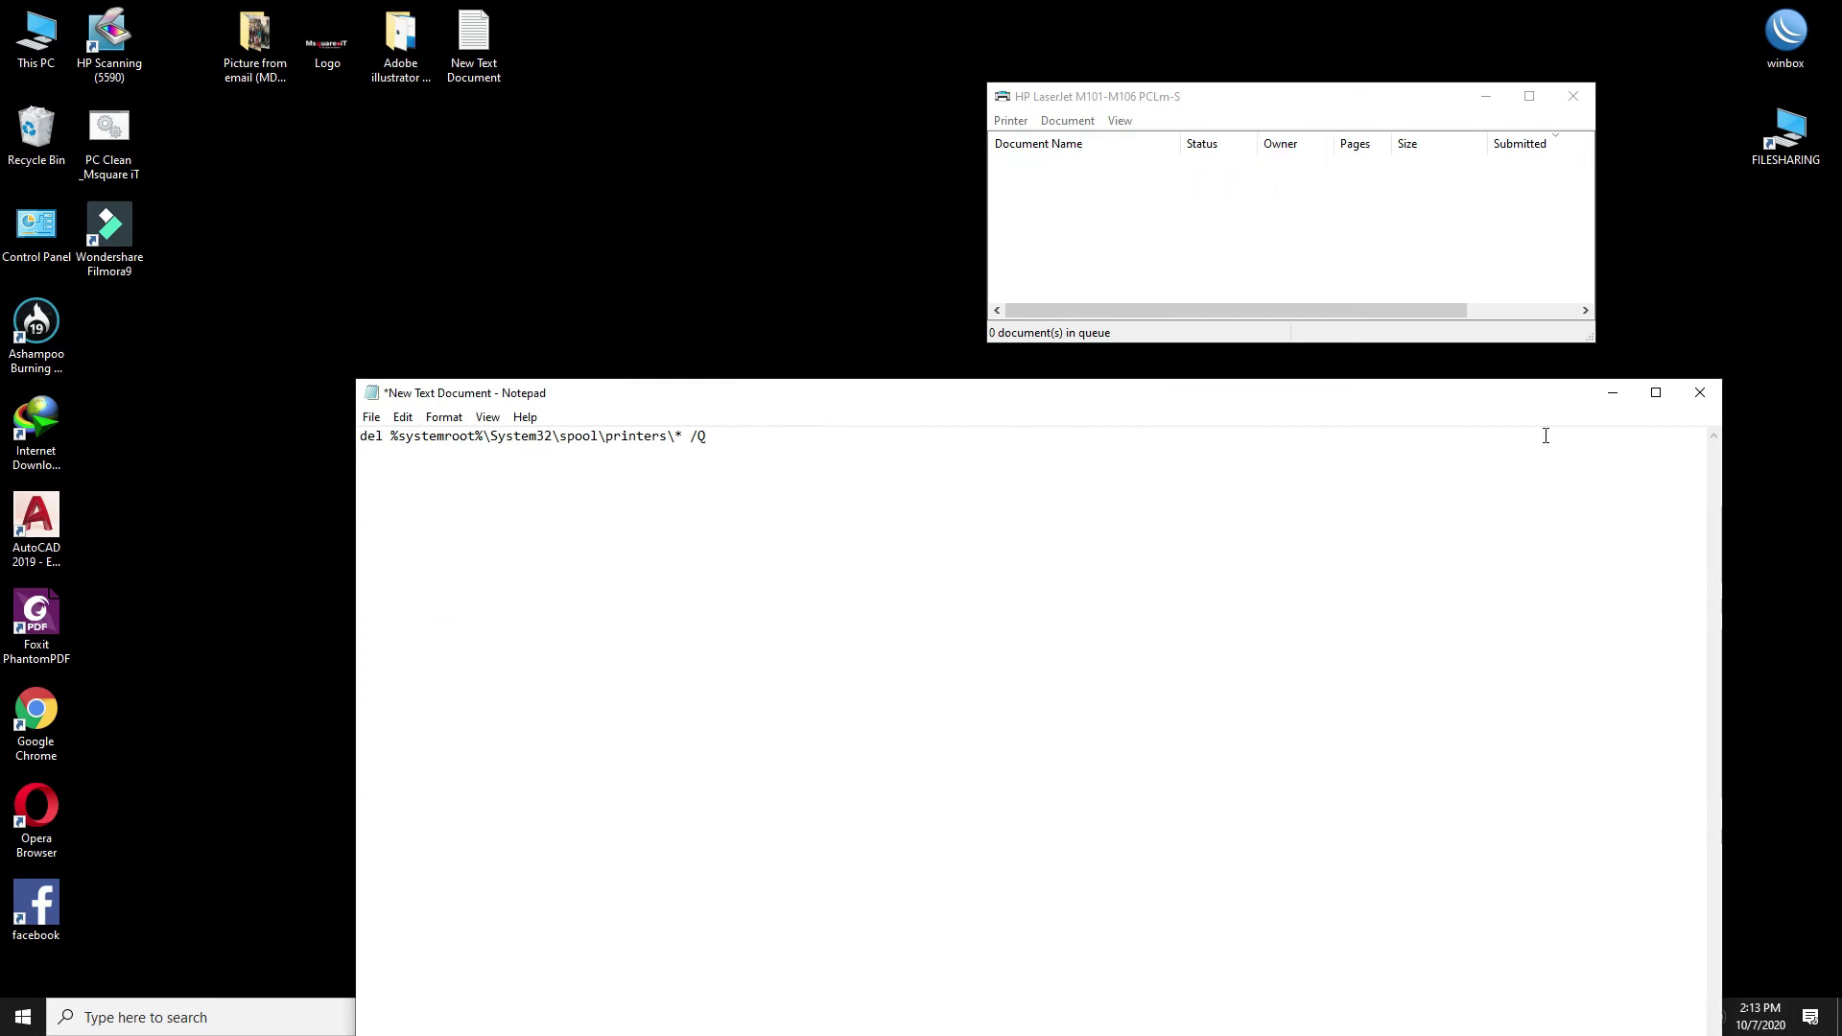
{"action": "left_click", "coordinate": [1613, 393]}
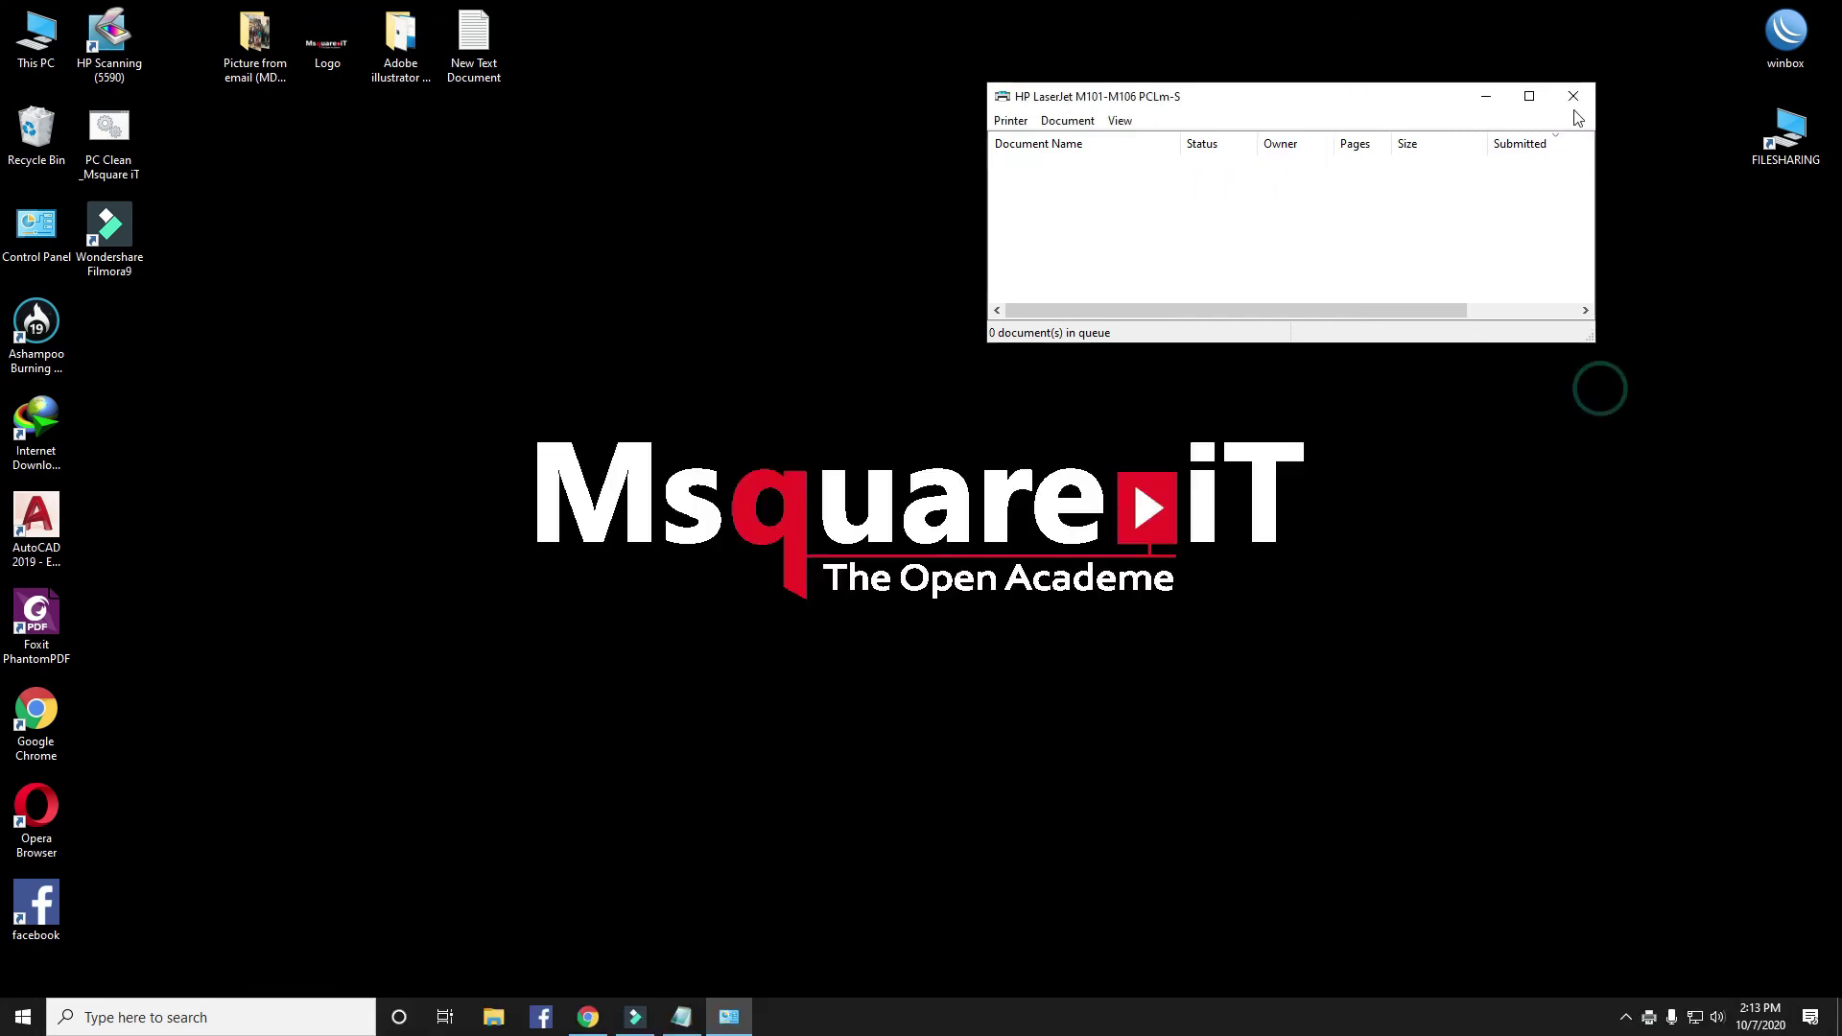
Step: Close the HP LaserJet queue window and refresh the empty desktop
{"action": "left_click", "coordinate": [1574, 96]}
{"action": "right_click", "coordinate": [605, 257]}
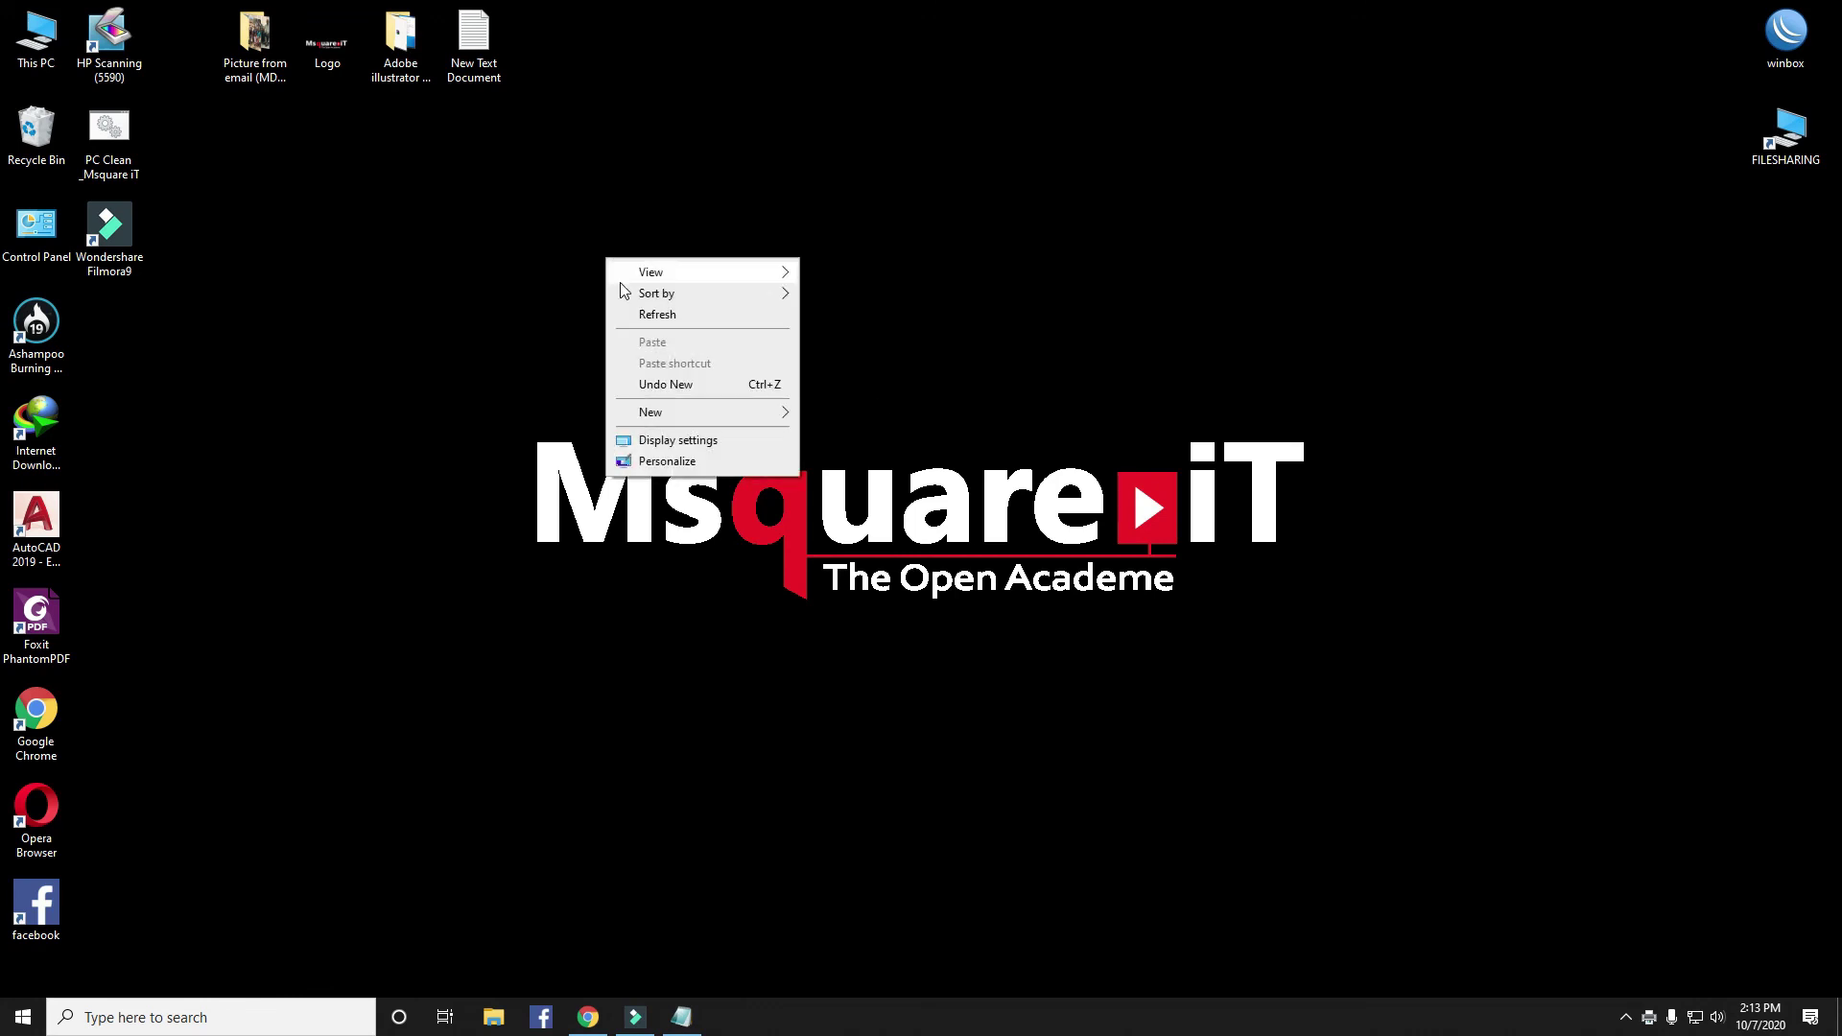
{"action": "left_click", "coordinate": [640, 319]}
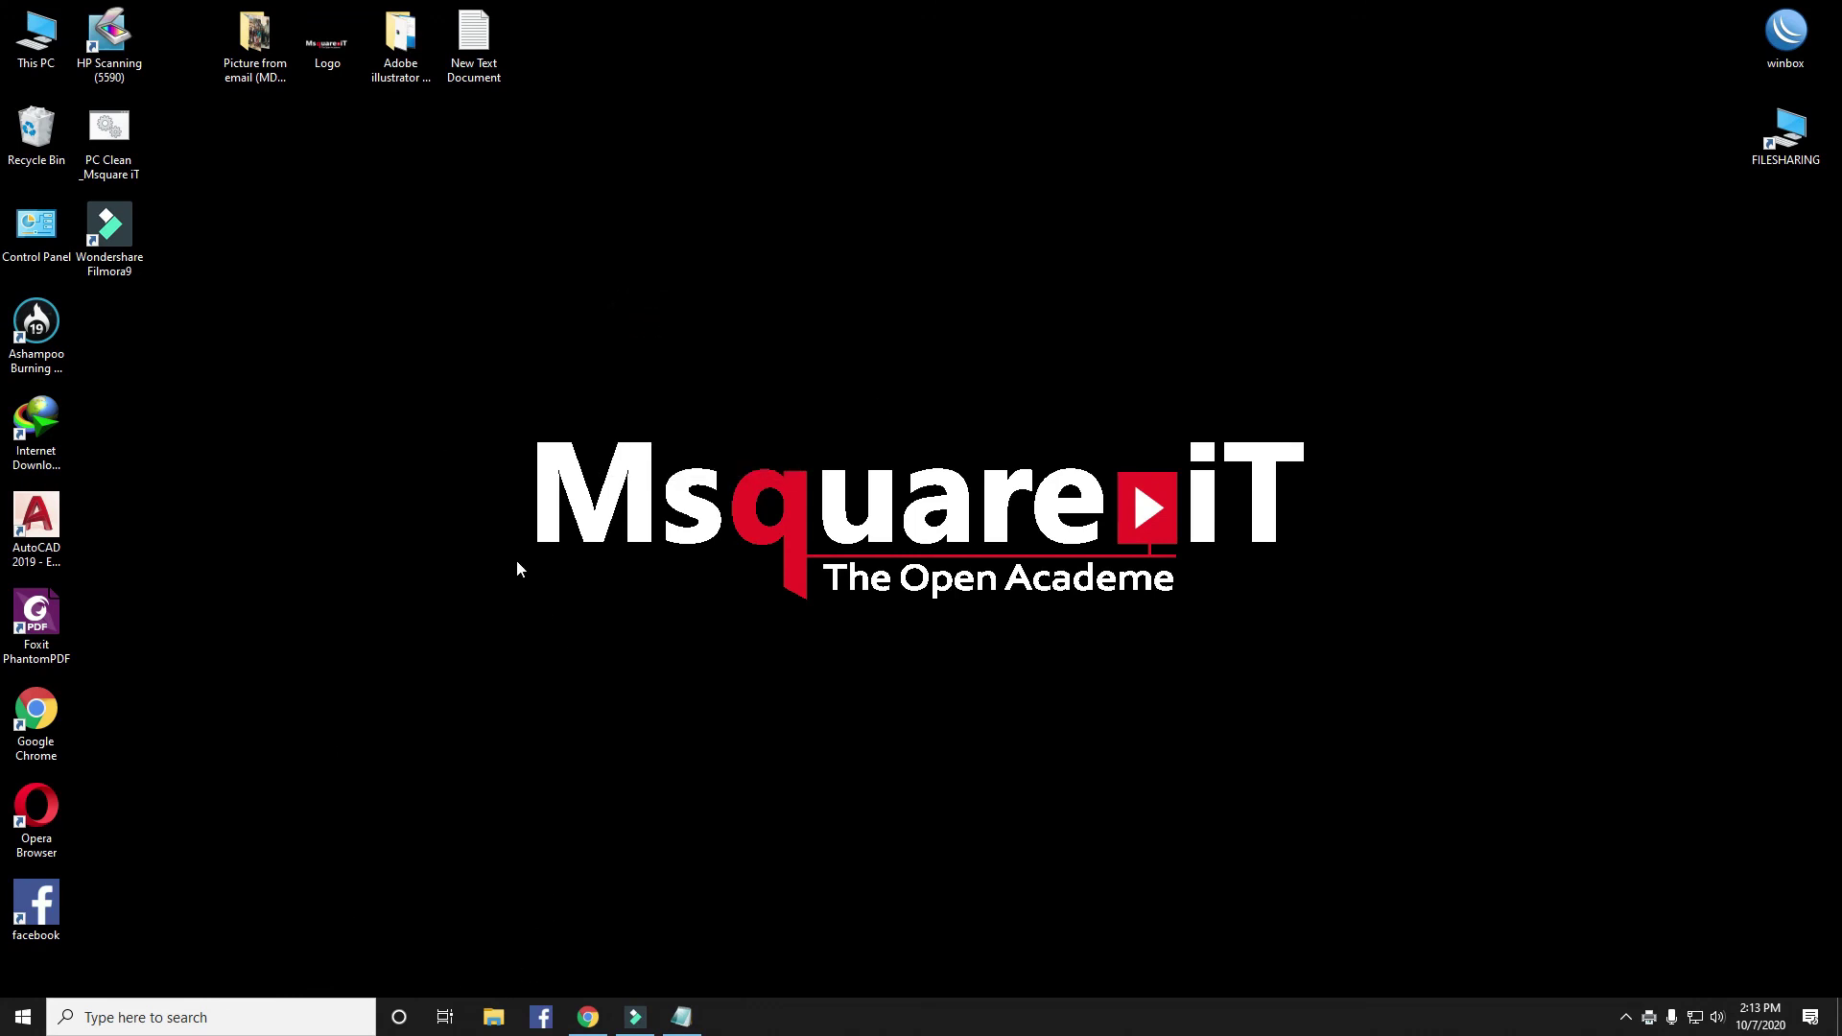